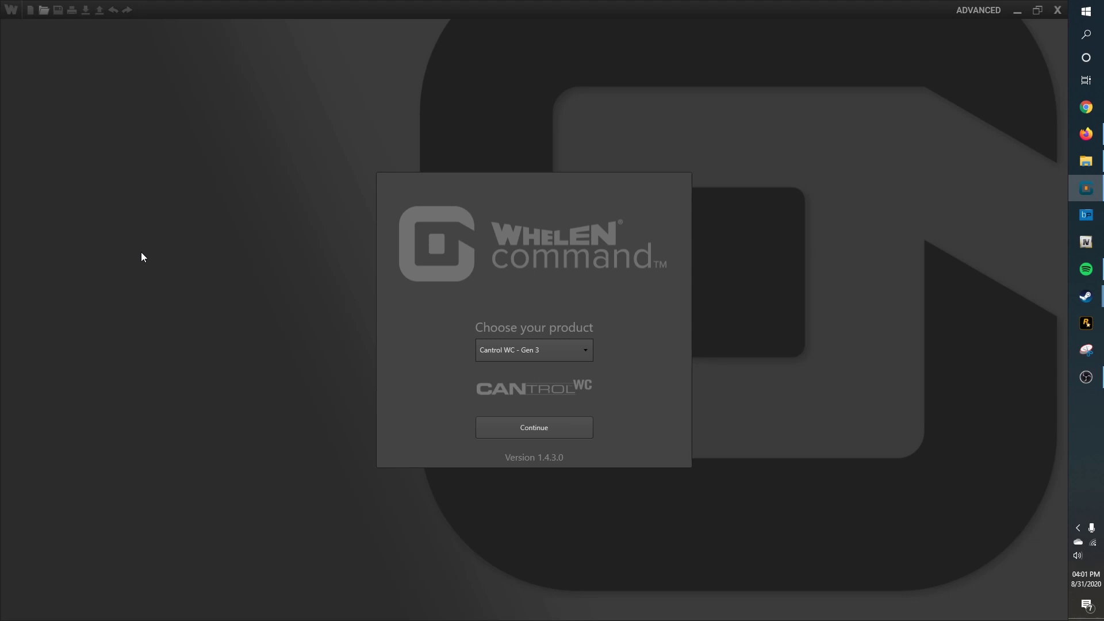
Step: Show the supported-product list from the start screen's 'Choose your product' dropdown
{"action": "left_click", "coordinate": [546, 348]}
{"action": "left_click", "coordinate": [554, 286]}
{"action": "left_click", "coordinate": [12, 10]}
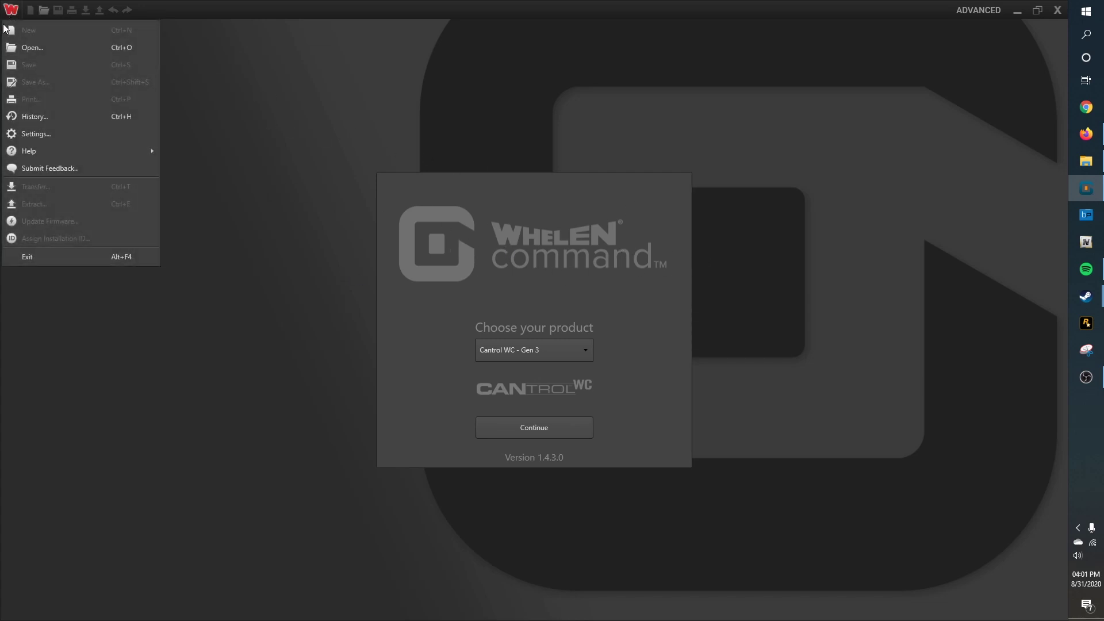
{"action": "left_click", "coordinate": [468, 154]}
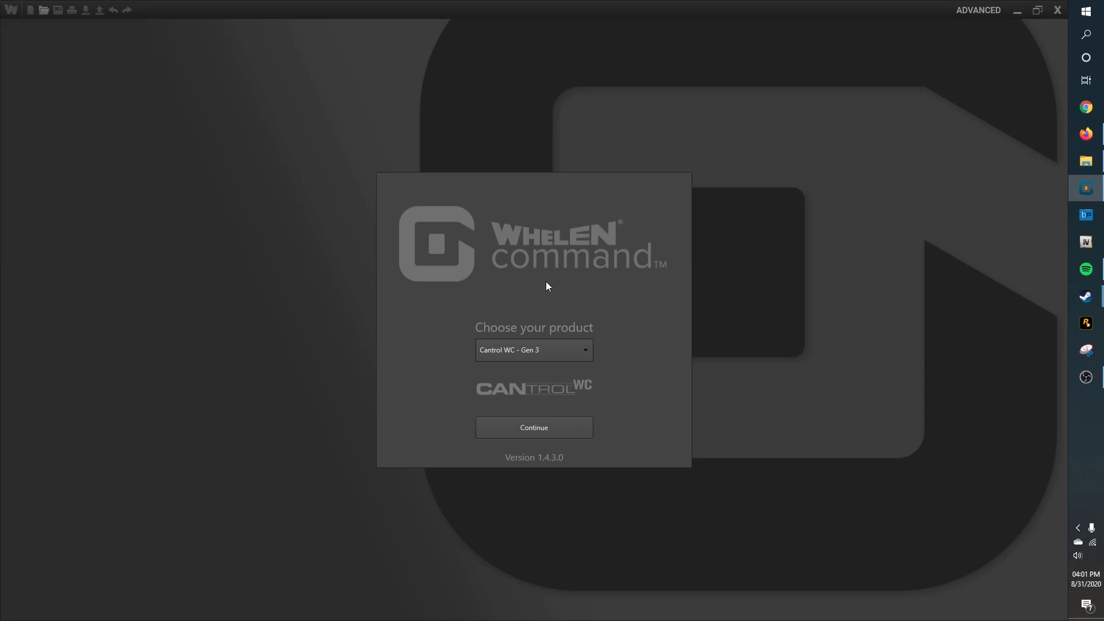
{"action": "left_click", "coordinate": [485, 350]}
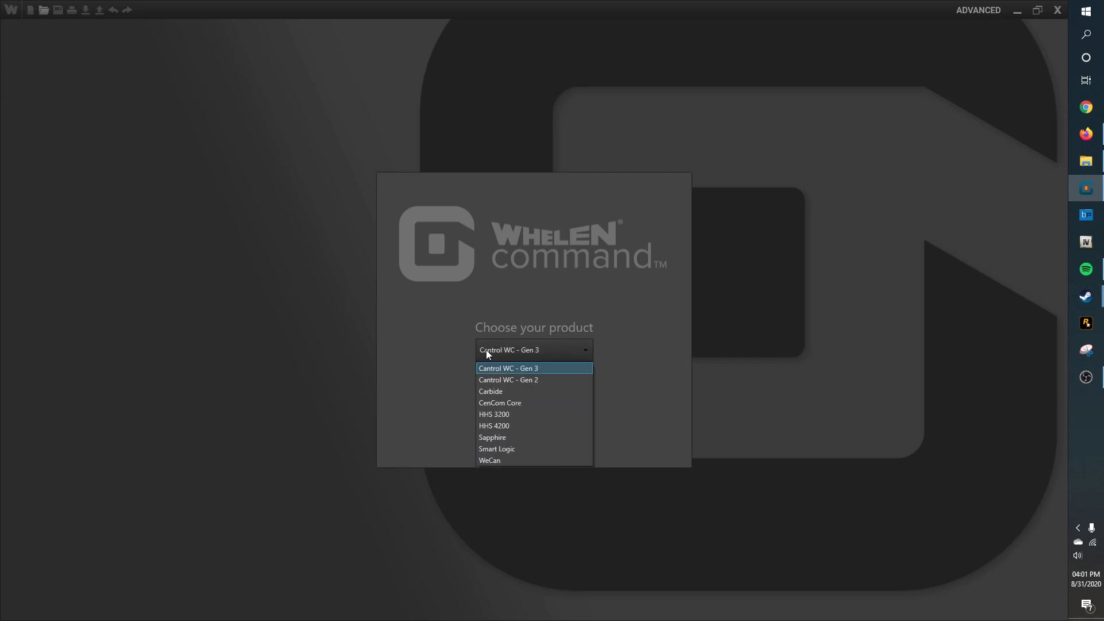
Step: Choose CenCom Core as the product, continue, and begin adding a Control Head
{"action": "left_click", "coordinate": [529, 399]}
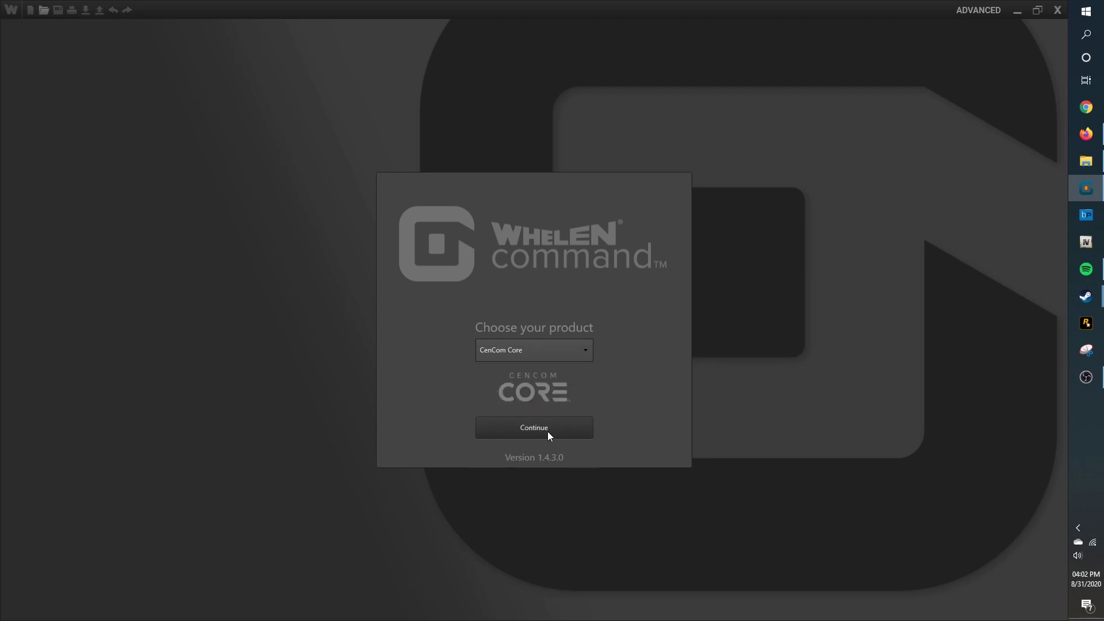
{"action": "left_click", "coordinate": [548, 436]}
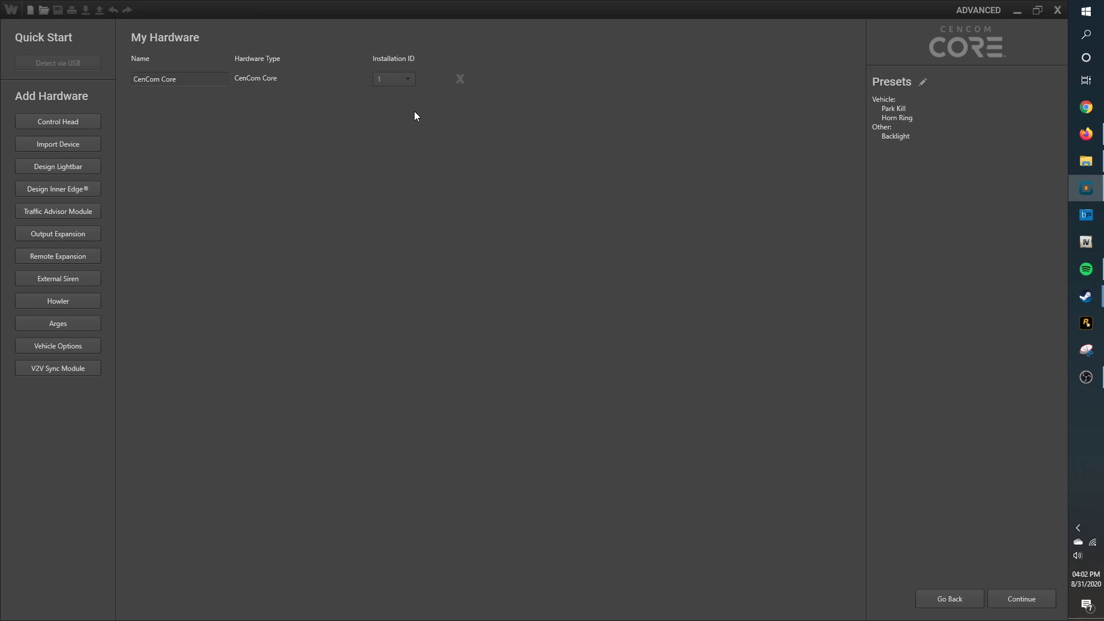
{"action": "left_click", "coordinate": [68, 125]}
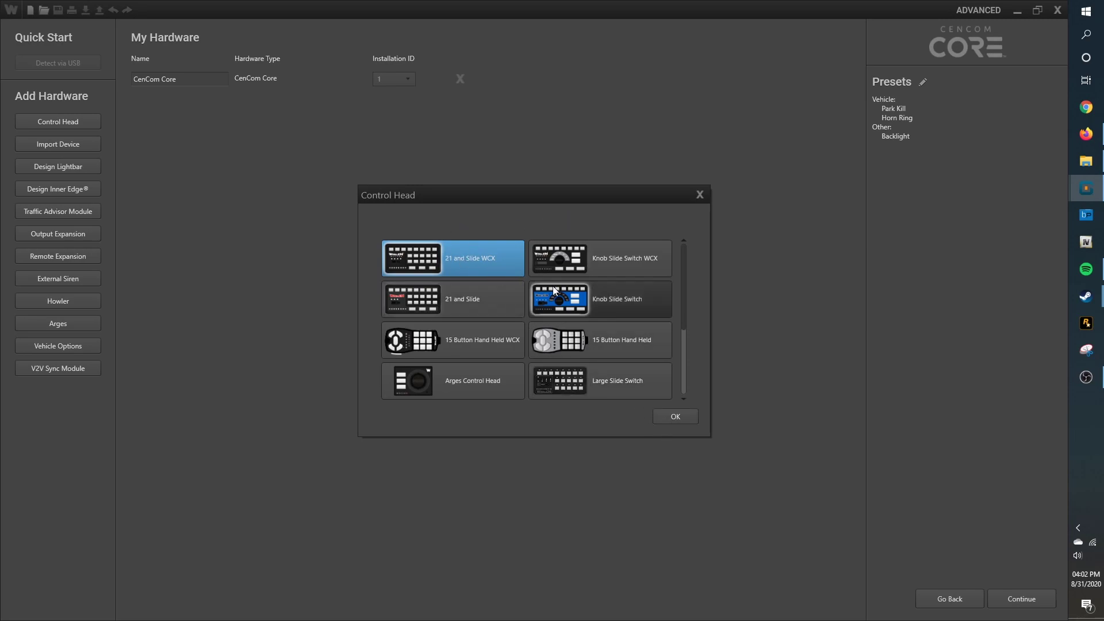
Step: Pick the 21 and Slide WCX model from the Control Head list and add it
{"action": "scroll", "coordinate": [553, 286], "scroll_direction": "down", "scroll_amount": 3}
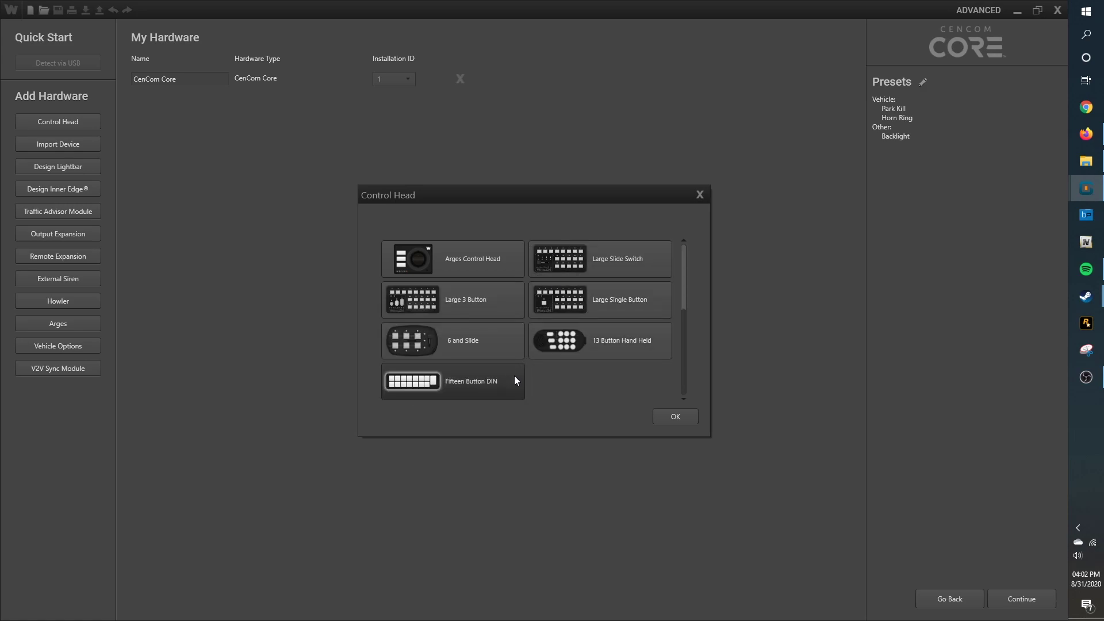
{"action": "scroll", "coordinate": [522, 377], "scroll_direction": "up", "scroll_amount": 3}
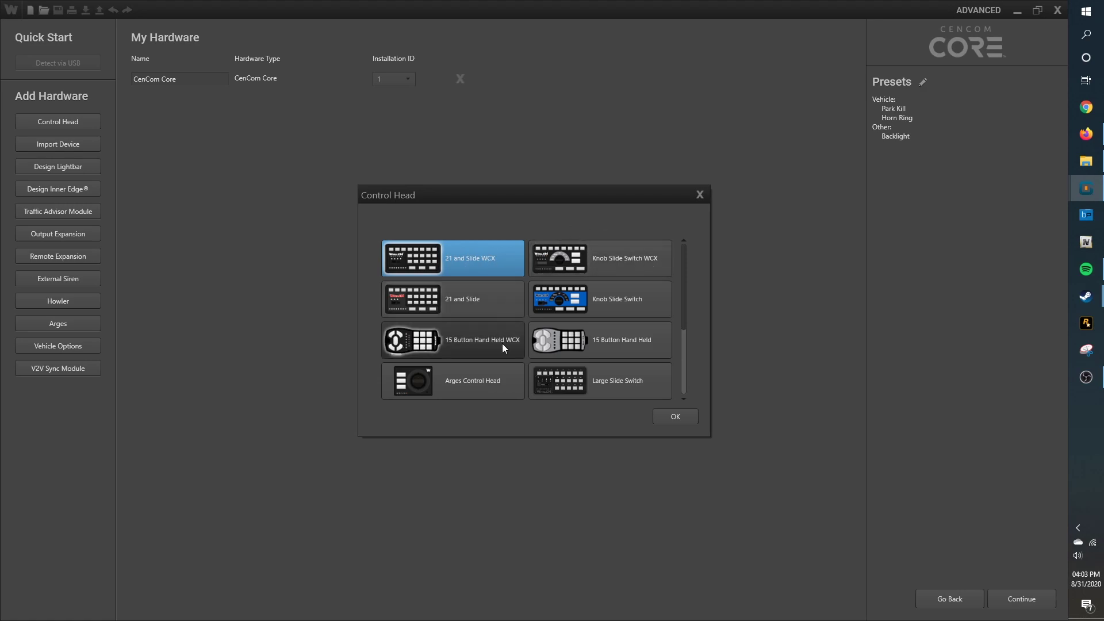
{"action": "scroll", "coordinate": [505, 342], "scroll_direction": "down", "scroll_amount": 2}
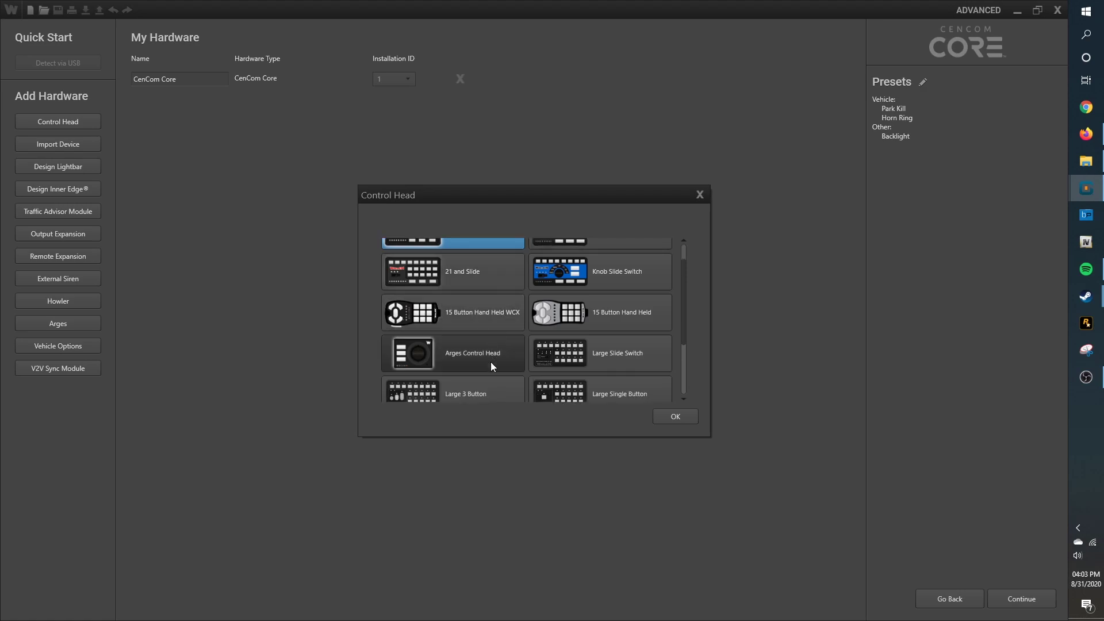
{"action": "scroll", "coordinate": [497, 343], "scroll_direction": "up", "scroll_amount": 2}
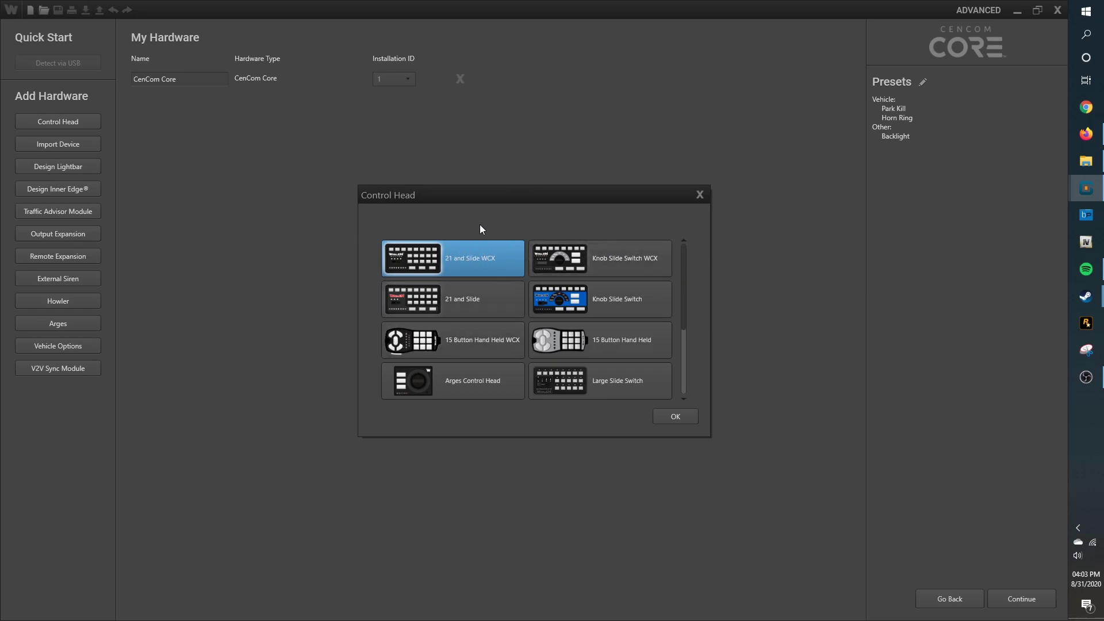
{"action": "left_click", "coordinate": [479, 304]}
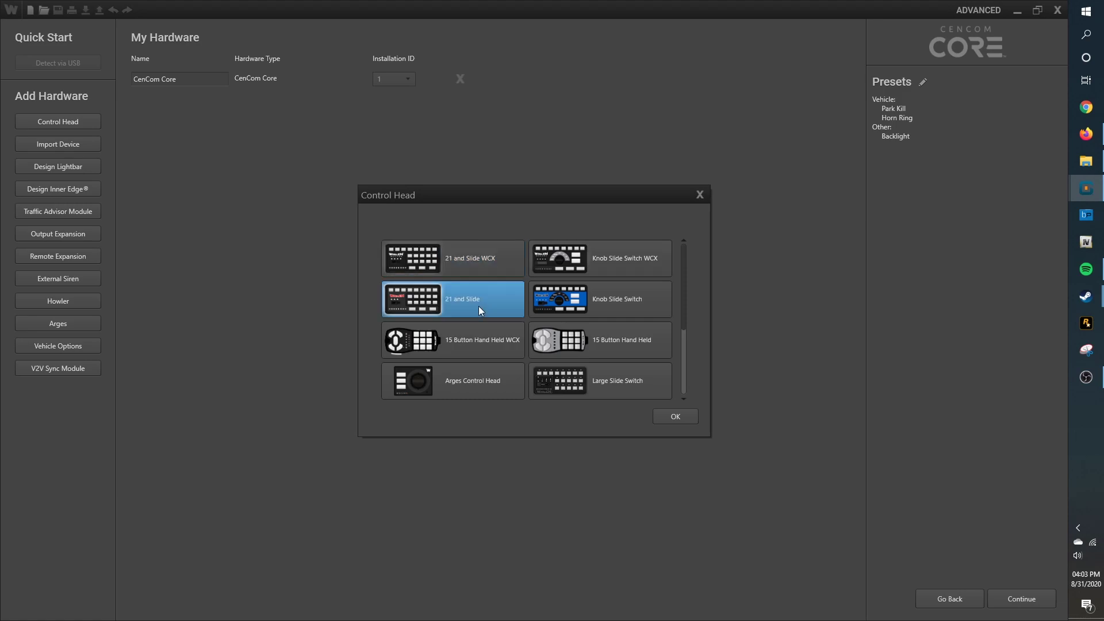
{"action": "left_click", "coordinate": [602, 310]}
{"action": "left_click", "coordinate": [480, 296]}
{"action": "scroll", "coordinate": [610, 314], "scroll_direction": "down", "scroll_amount": 2}
{"action": "scroll", "coordinate": [599, 314], "scroll_direction": "down", "scroll_amount": 3}
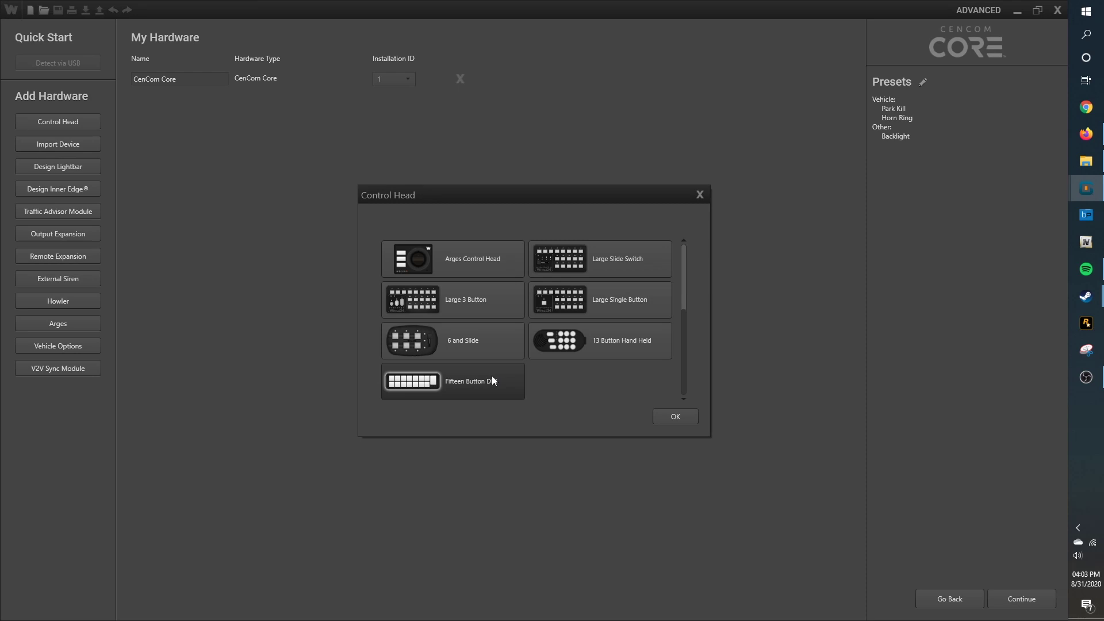
{"action": "scroll", "coordinate": [493, 376], "scroll_direction": "up", "scroll_amount": 5}
{"action": "left_click", "coordinate": [484, 253]}
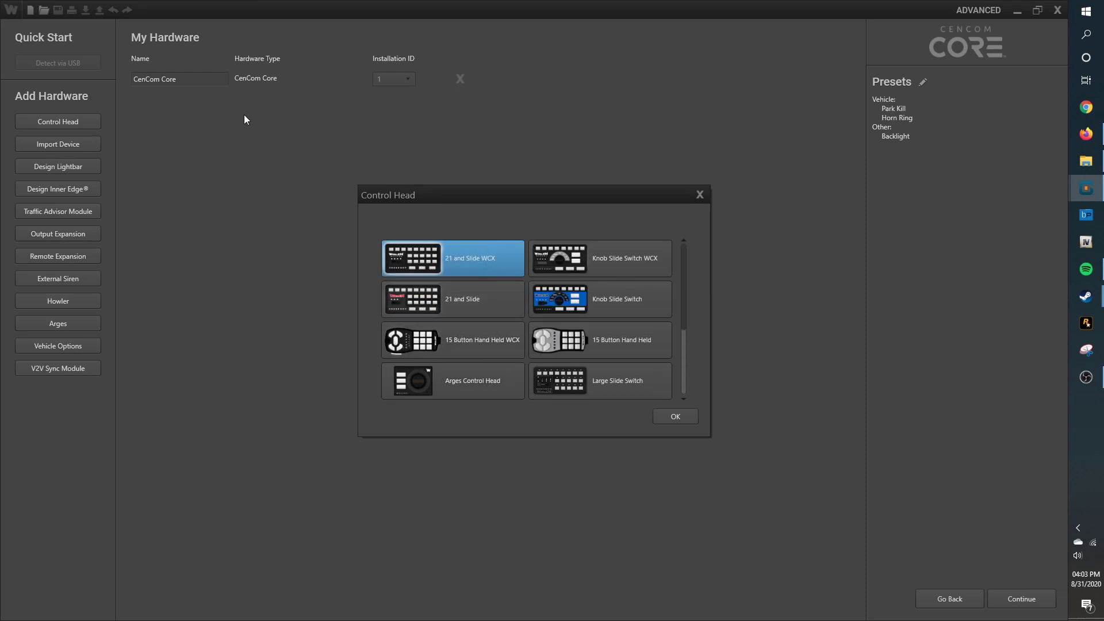
{"action": "left_click", "coordinate": [689, 416]}
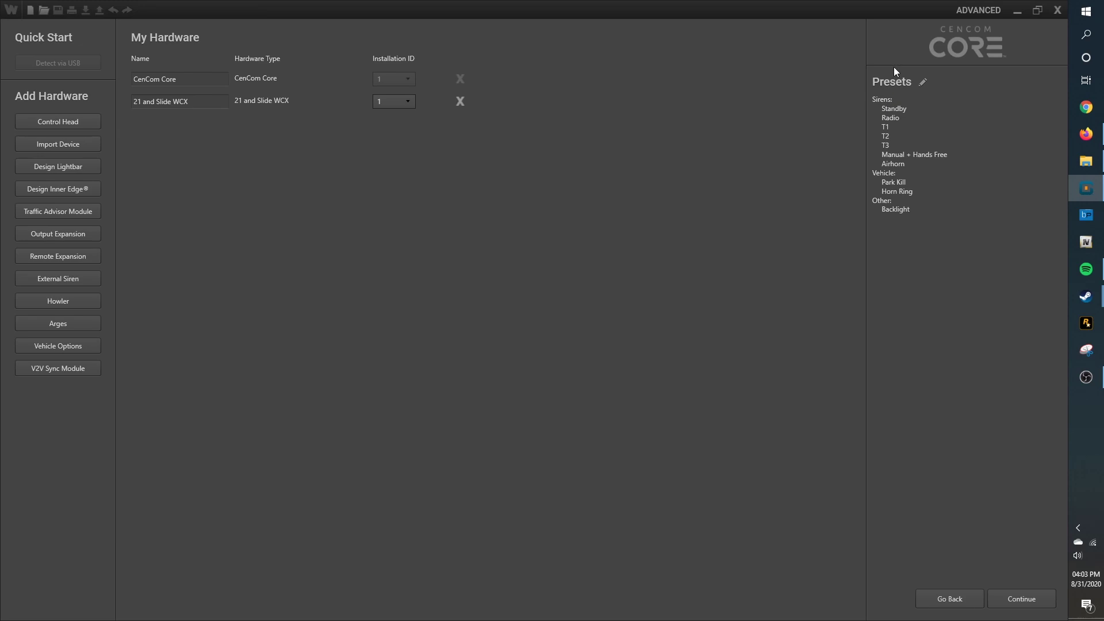
{"action": "left_click", "coordinate": [922, 84]}
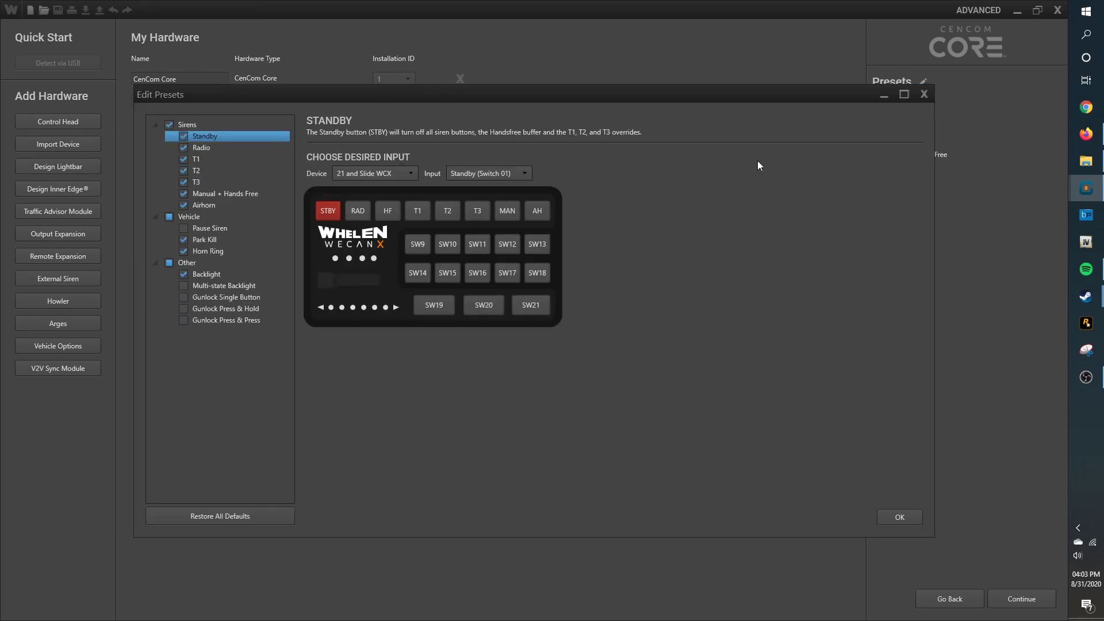
{"action": "left_click", "coordinate": [224, 147]}
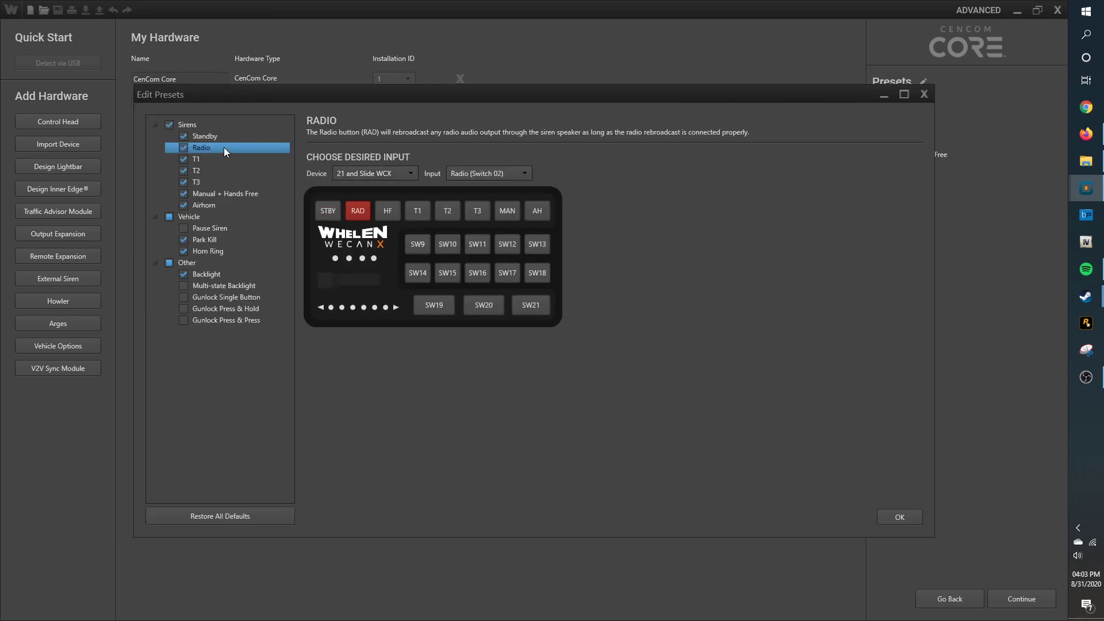
{"action": "left_click", "coordinate": [219, 160]}
{"action": "left_click", "coordinate": [217, 170]}
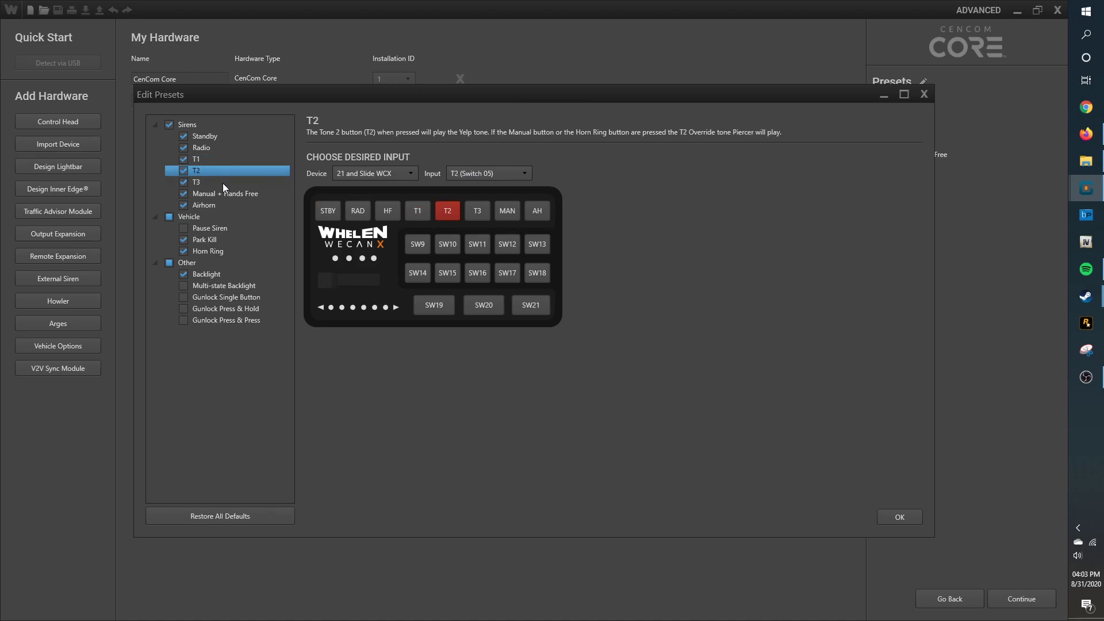
{"action": "left_click", "coordinate": [223, 183]}
{"action": "left_click", "coordinate": [236, 194]}
{"action": "left_click", "coordinate": [225, 205]}
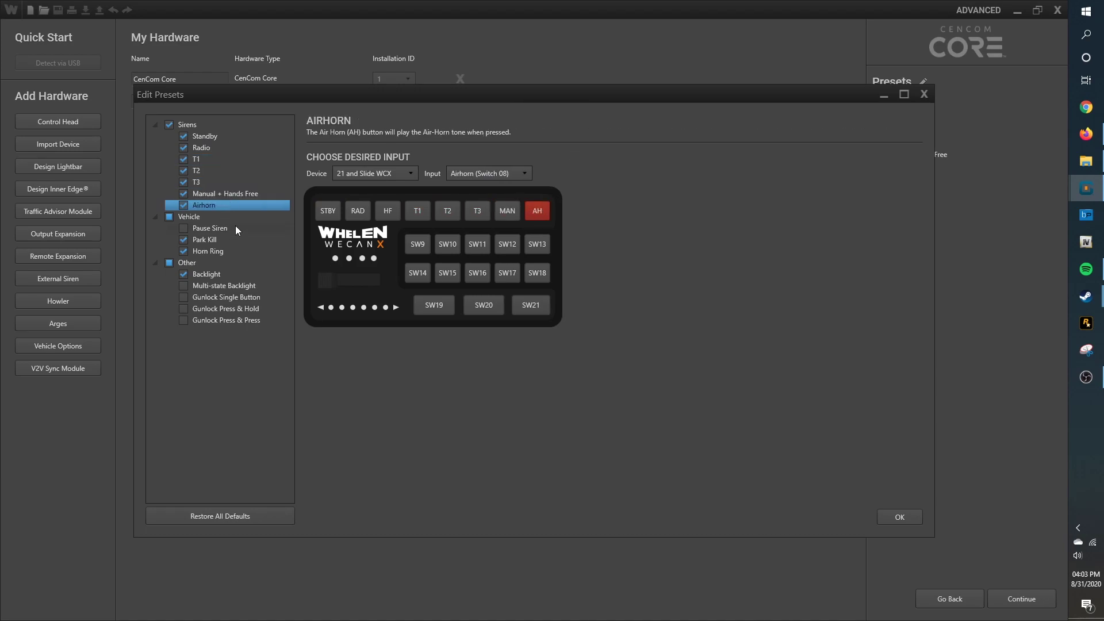
{"action": "left_click", "coordinate": [236, 228]}
{"action": "left_click", "coordinate": [233, 240]}
{"action": "left_click", "coordinate": [234, 251]}
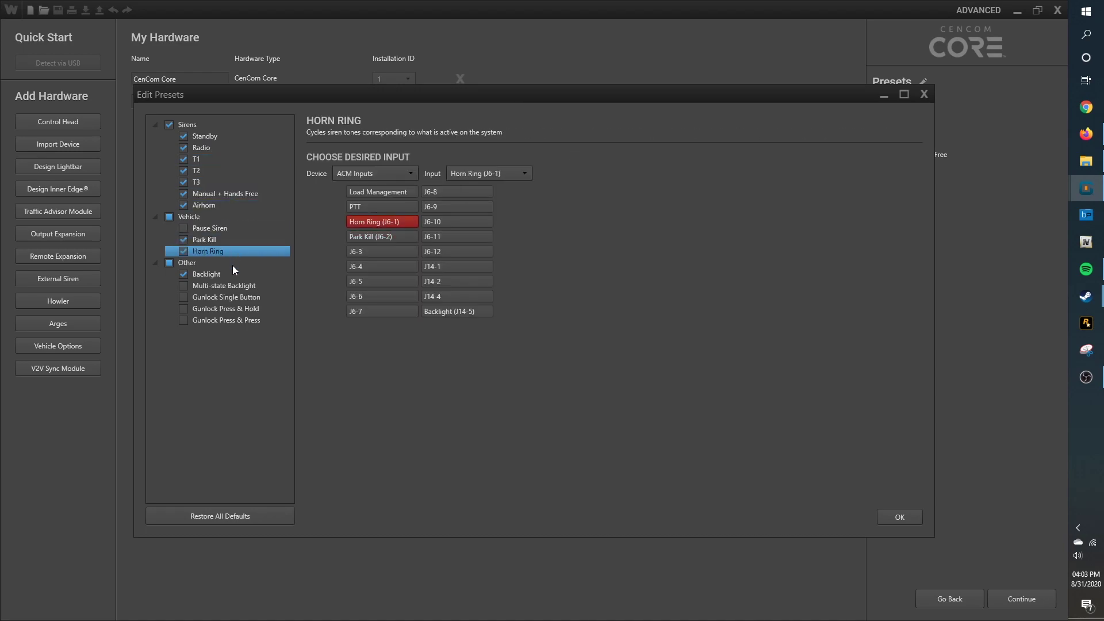
{"action": "left_click", "coordinate": [234, 274]}
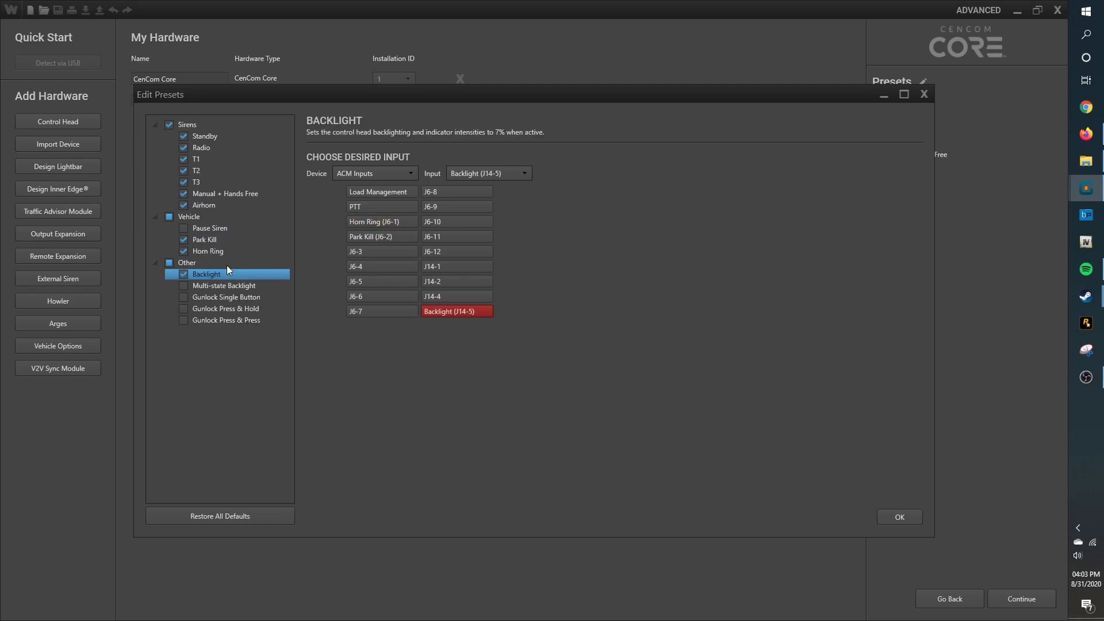
{"action": "left_click", "coordinate": [264, 288]}
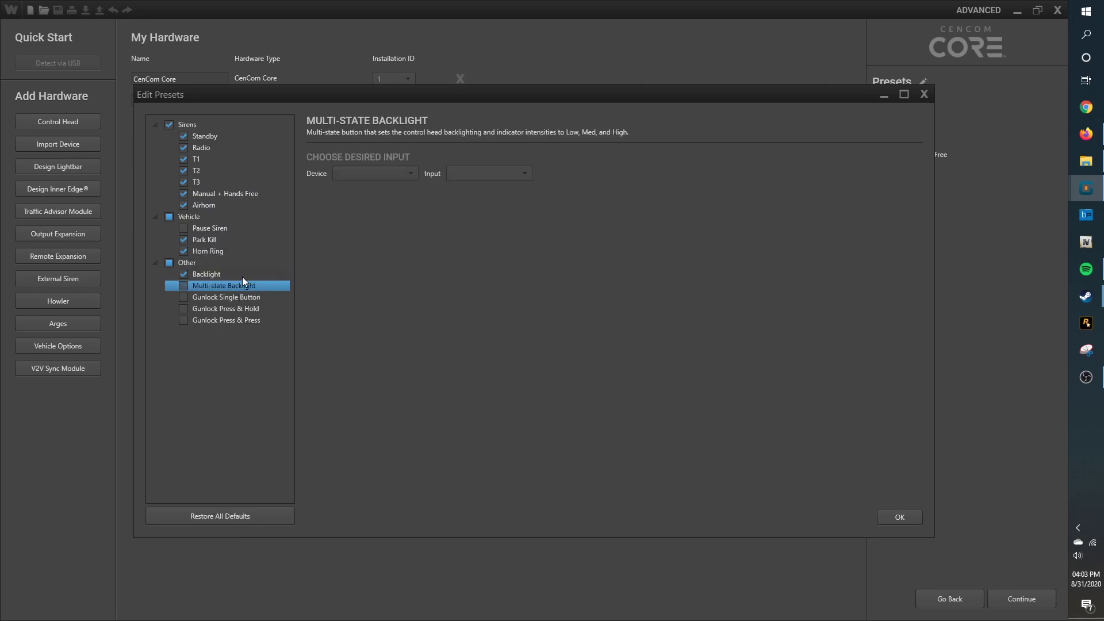
{"action": "left_click", "coordinate": [242, 276]}
{"action": "left_click", "coordinate": [242, 137]}
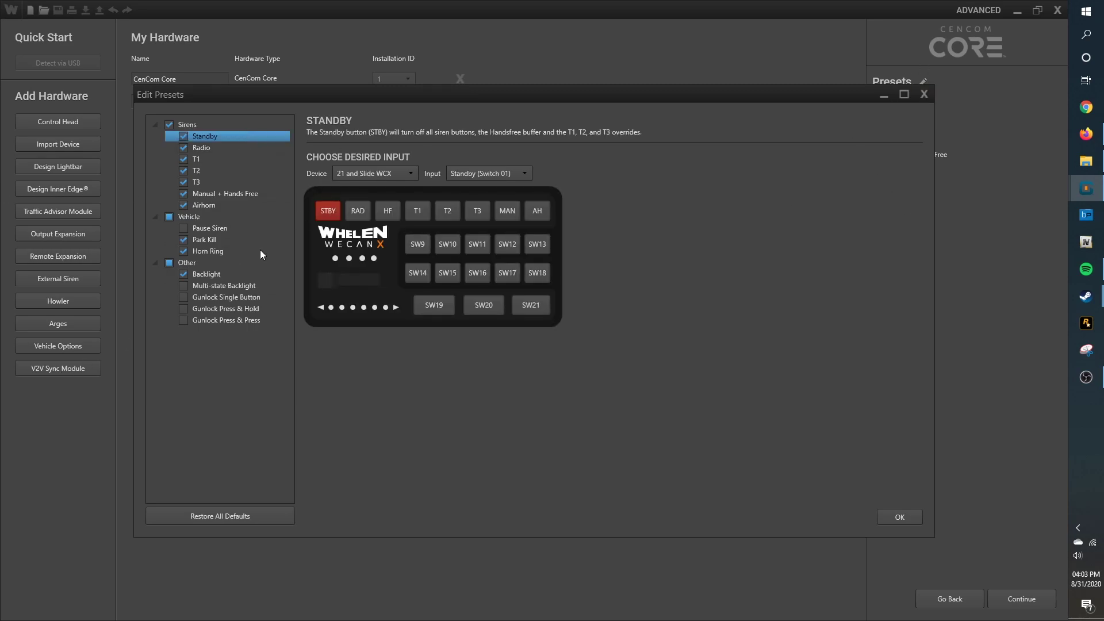
{"action": "left_click", "coordinate": [924, 94]}
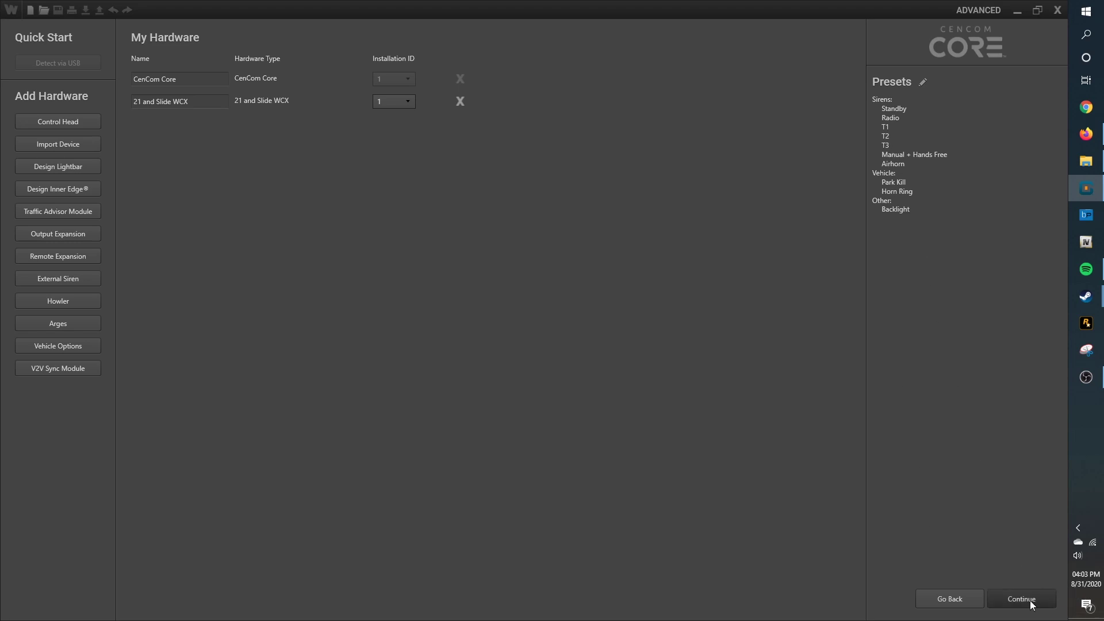
Step: Continue to the control head layout and select the slide switch at Slide 1
{"action": "left_click", "coordinate": [1022, 599]}
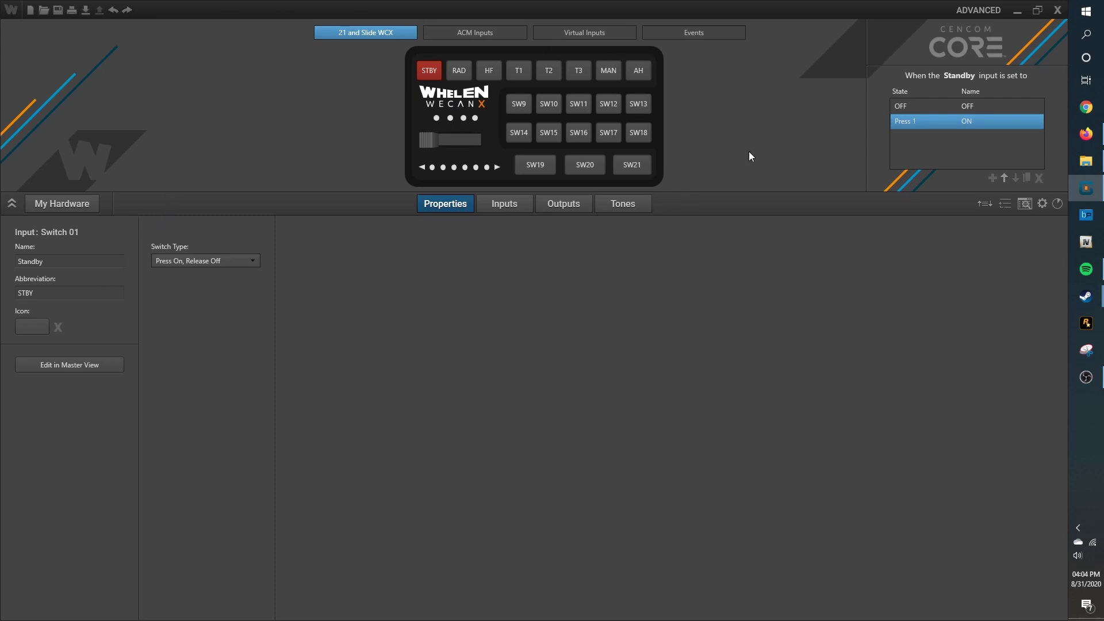
{"action": "left_click", "coordinate": [453, 142]}
{"action": "left_click", "coordinate": [909, 135]}
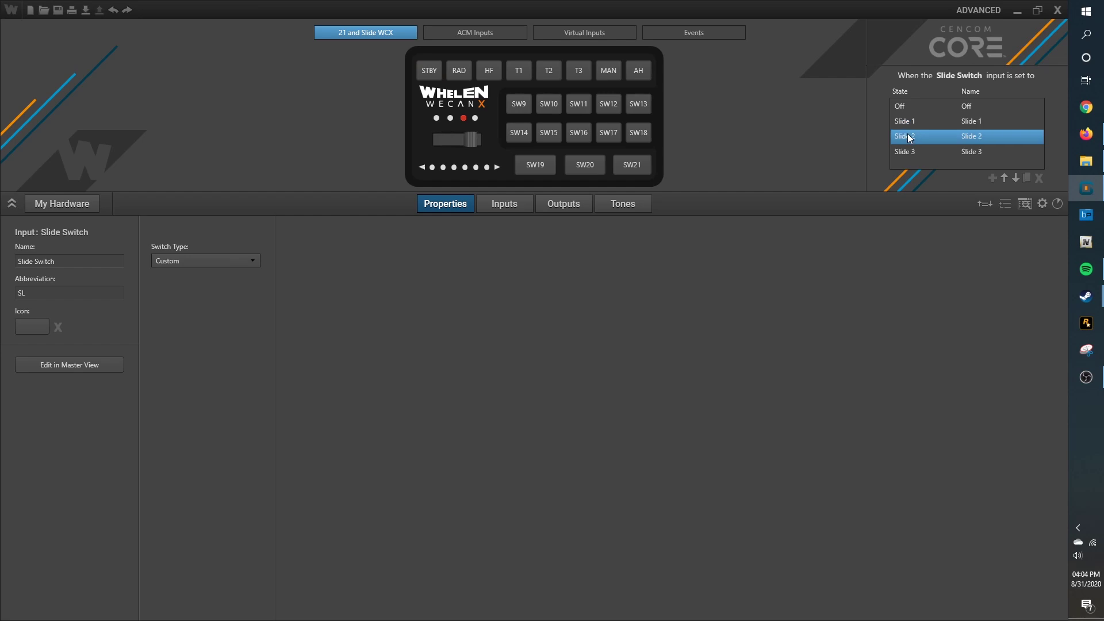
{"action": "left_click", "coordinate": [932, 151]}
{"action": "left_click", "coordinate": [926, 104]}
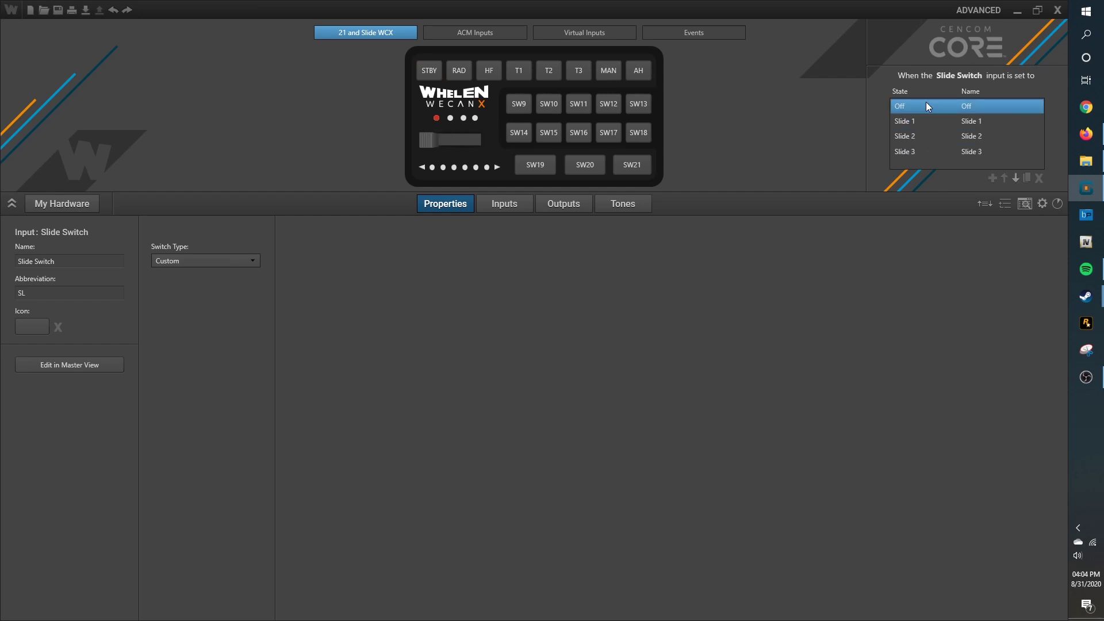
{"action": "left_click", "coordinate": [515, 108]}
{"action": "left_click", "coordinate": [420, 72]}
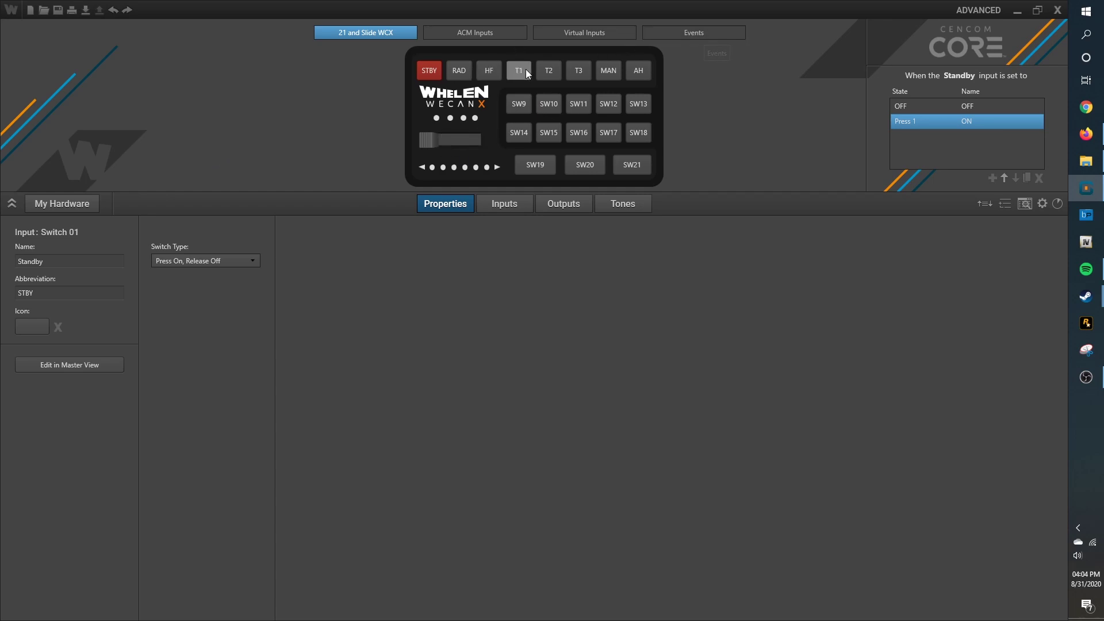
{"action": "left_click", "coordinate": [463, 133]}
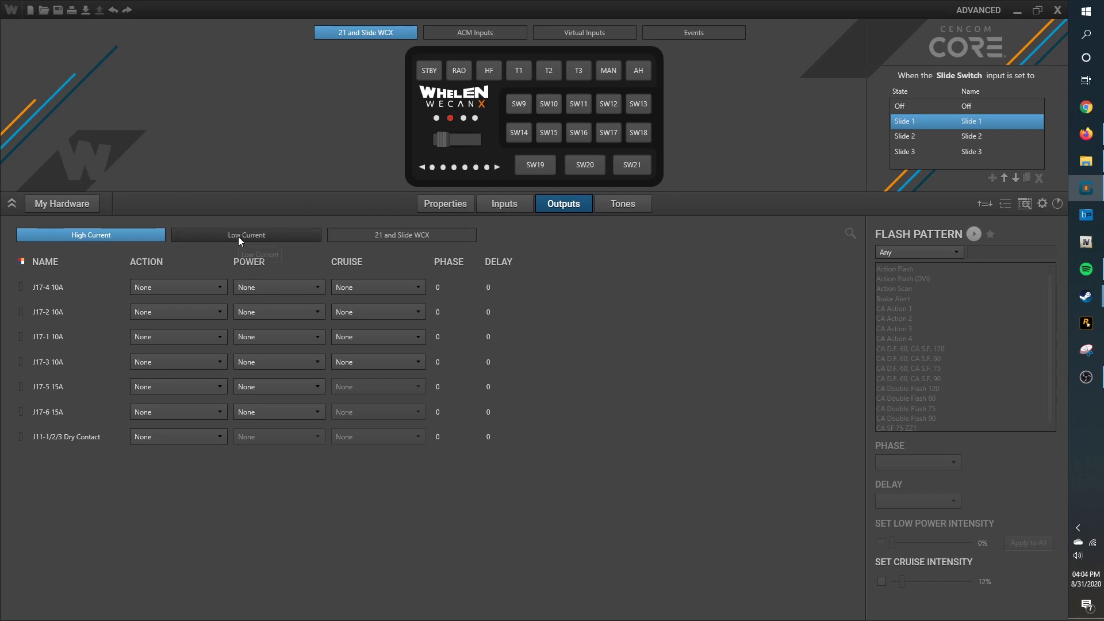
Step: Review the low-current and indicator outputs, leaving the Standby action unchanged
{"action": "left_click", "coordinate": [289, 237]}
{"action": "left_click", "coordinate": [450, 240]}
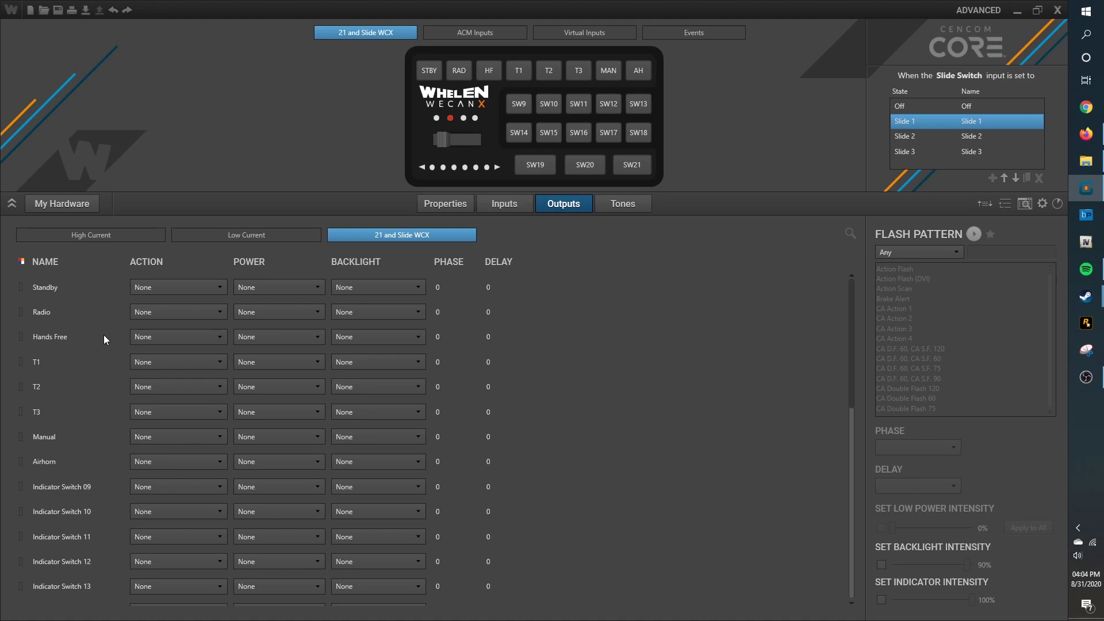
{"action": "left_click", "coordinate": [110, 286]}
{"action": "left_click", "coordinate": [175, 284]}
{"action": "left_click", "coordinate": [170, 286]}
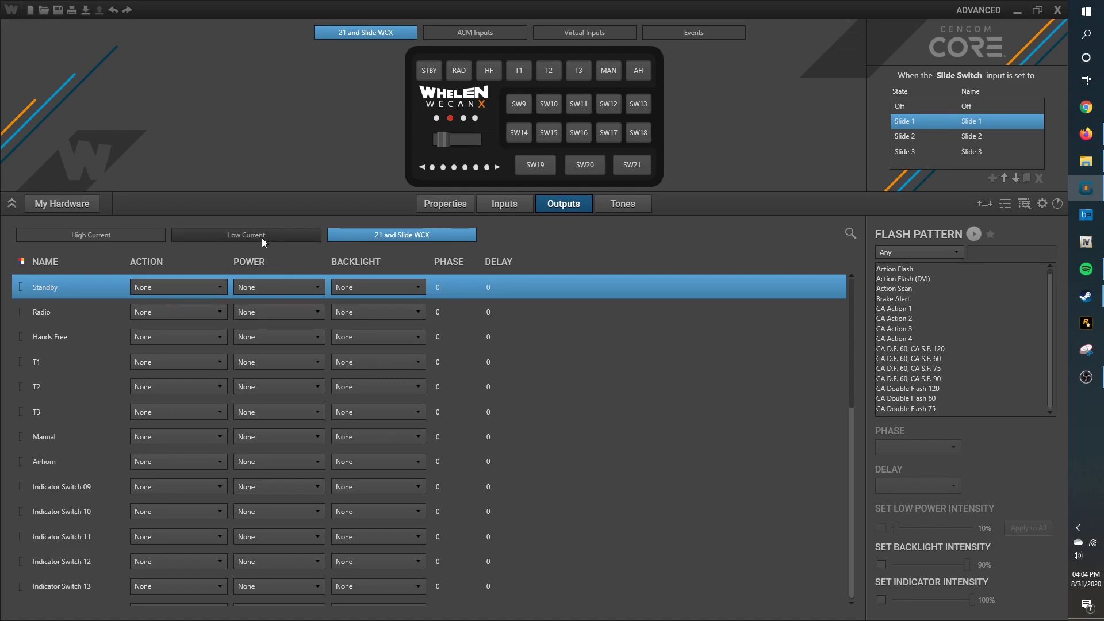
Step: Put the slide switch in position 1 and show the Low Current outputs
{"action": "left_click", "coordinate": [522, 108]}
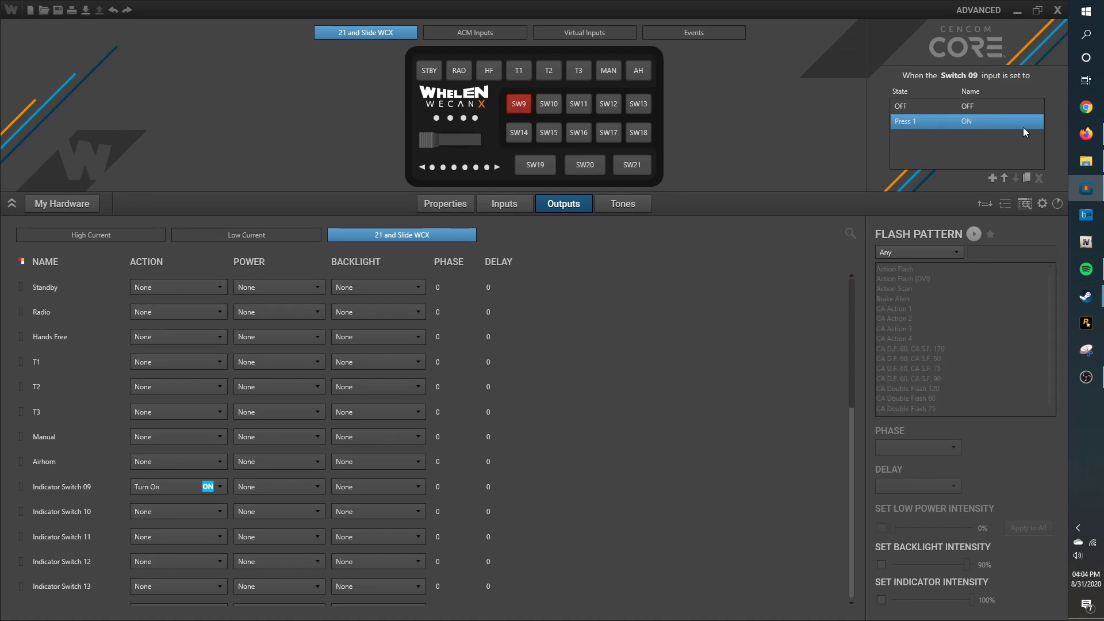
{"action": "left_click", "coordinate": [103, 486]}
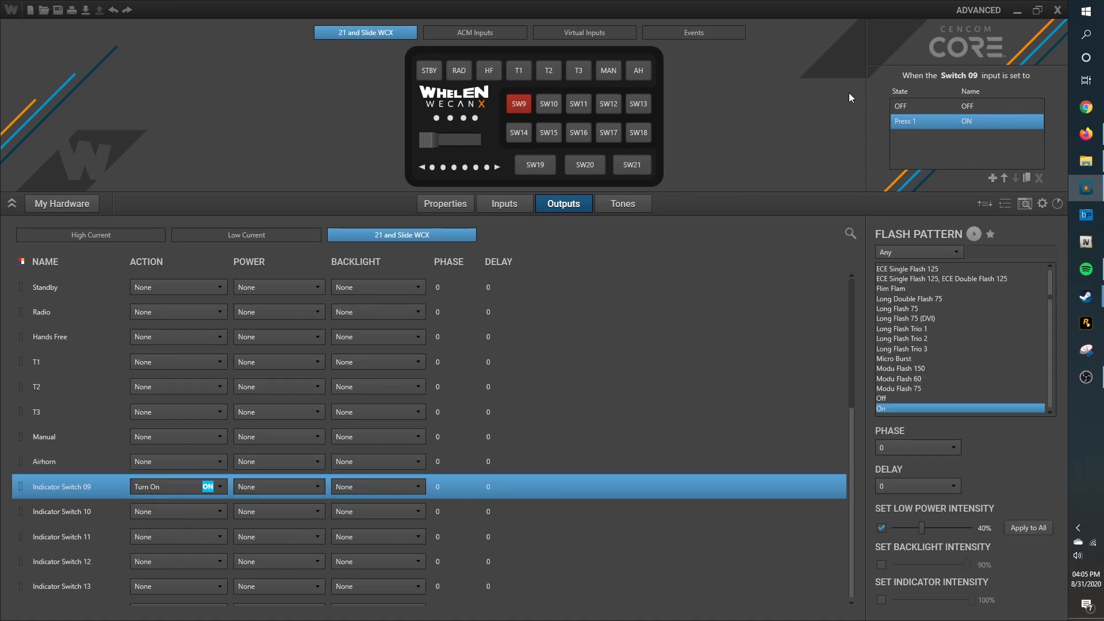
{"action": "left_click", "coordinate": [442, 140]}
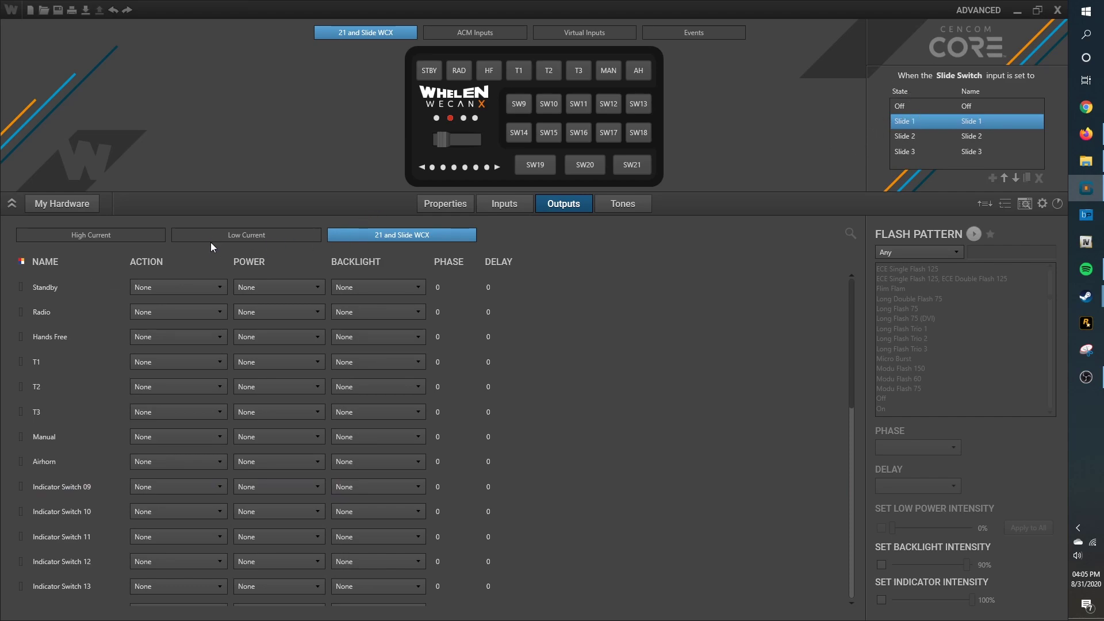
{"action": "left_click", "coordinate": [249, 241]}
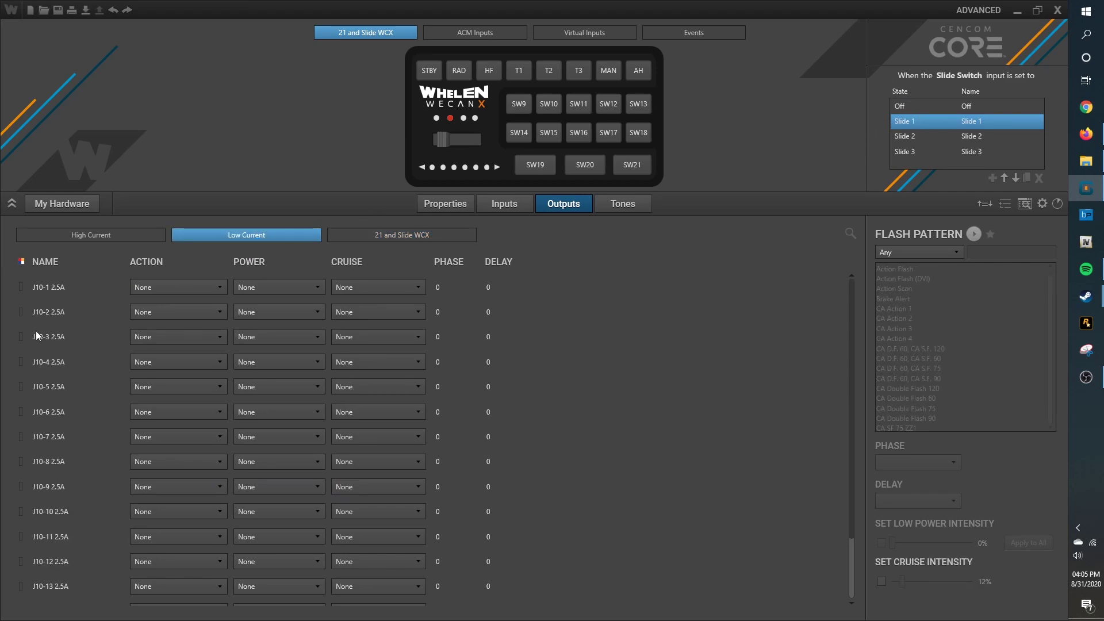
Step: Rename J10-1 to red 'DS Red ION' and J10-2 to white 'DS White ION'
{"action": "left_click", "coordinate": [64, 288]}
{"action": "type", "text": "DS Red ION"}
{"action": "key", "text": "Return"}
{"action": "left_click", "coordinate": [20, 286]}
{"action": "right_click", "coordinate": [23, 287]}
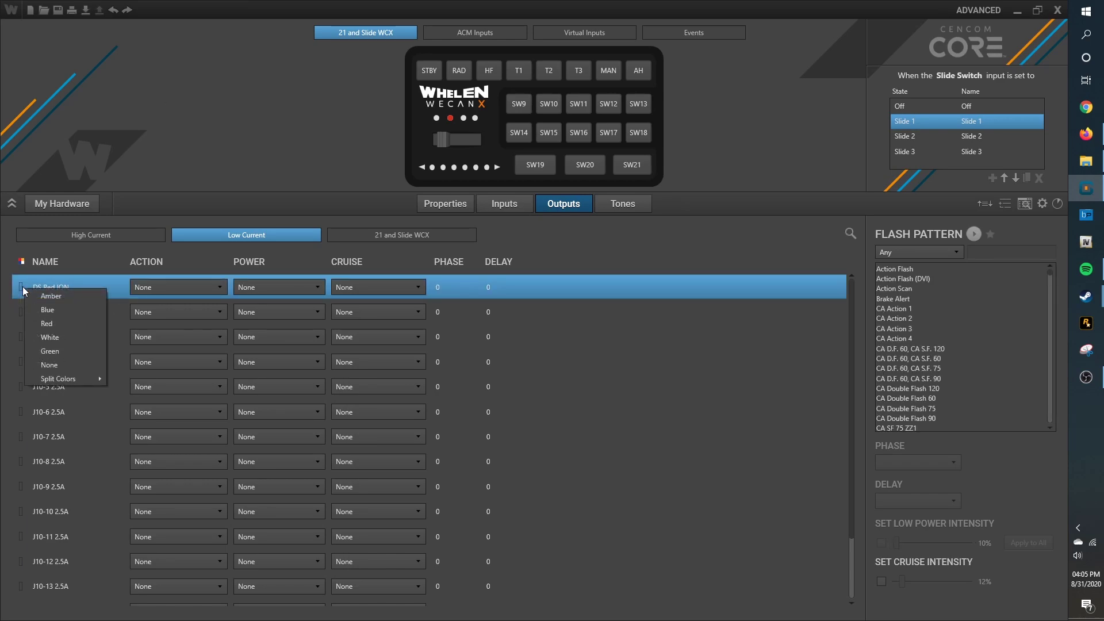
{"action": "left_click", "coordinate": [59, 323]}
{"action": "left_click_drag", "start_coordinate": [65, 313], "coordinate": [16, 315]}
{"action": "type", "text": "DS White ION"}
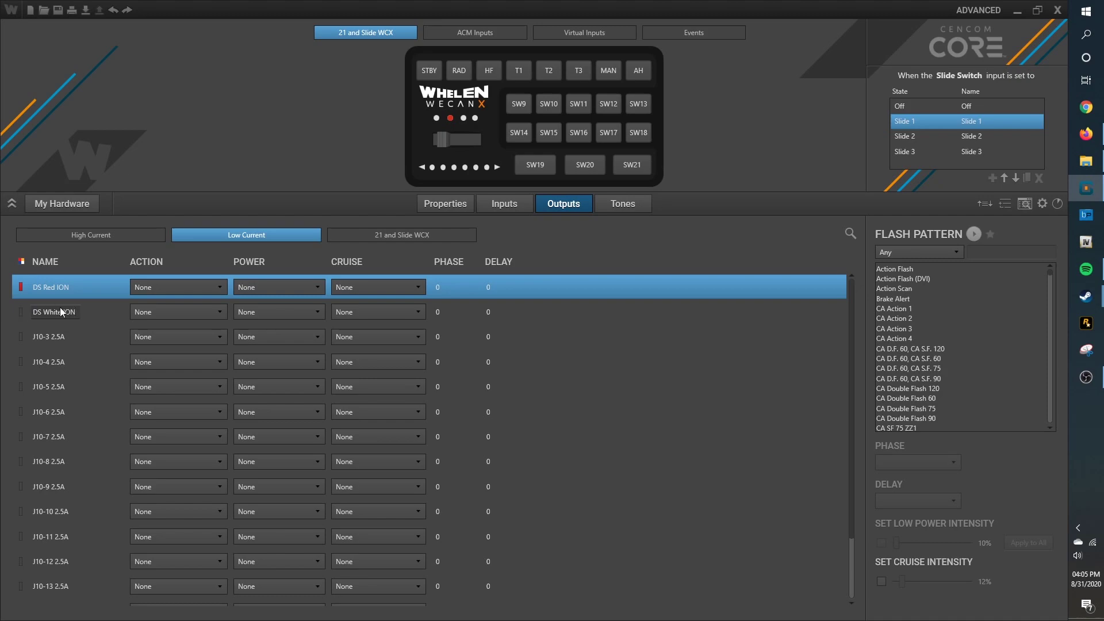
{"action": "left_click", "coordinate": [18, 315]}
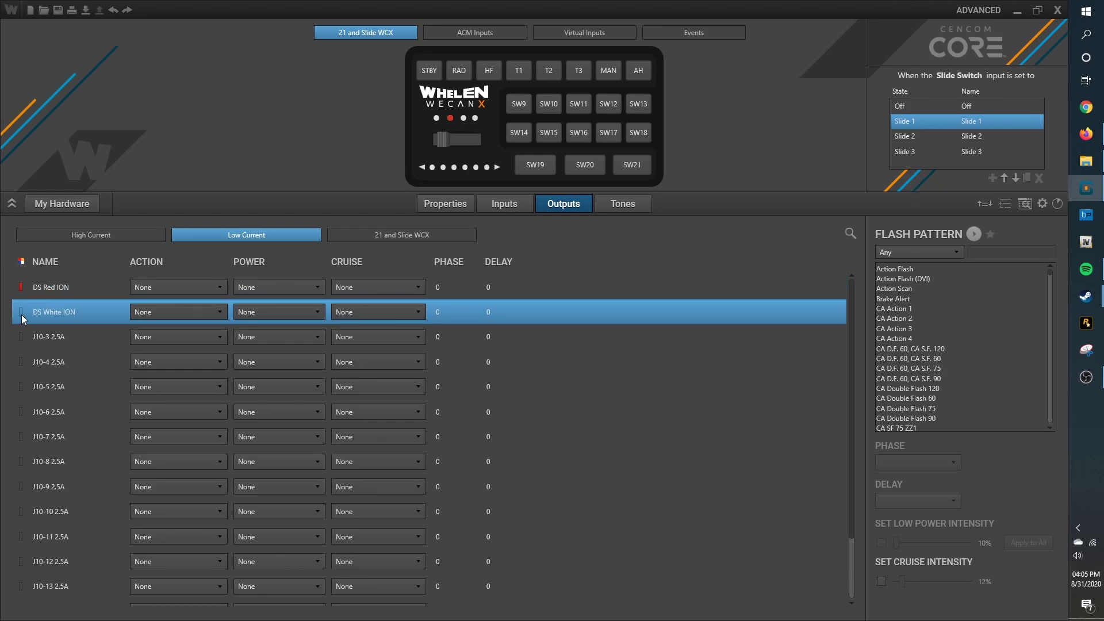
{"action": "left_click", "coordinate": [21, 315]}
{"action": "left_click", "coordinate": [56, 367]}
Step: Rename J10-3 to blue 'PS Blue ION' and J10-4 to white 'PS White ION'
{"action": "left_click", "coordinate": [66, 337]}
{"action": "left_click", "coordinate": [66, 337]}
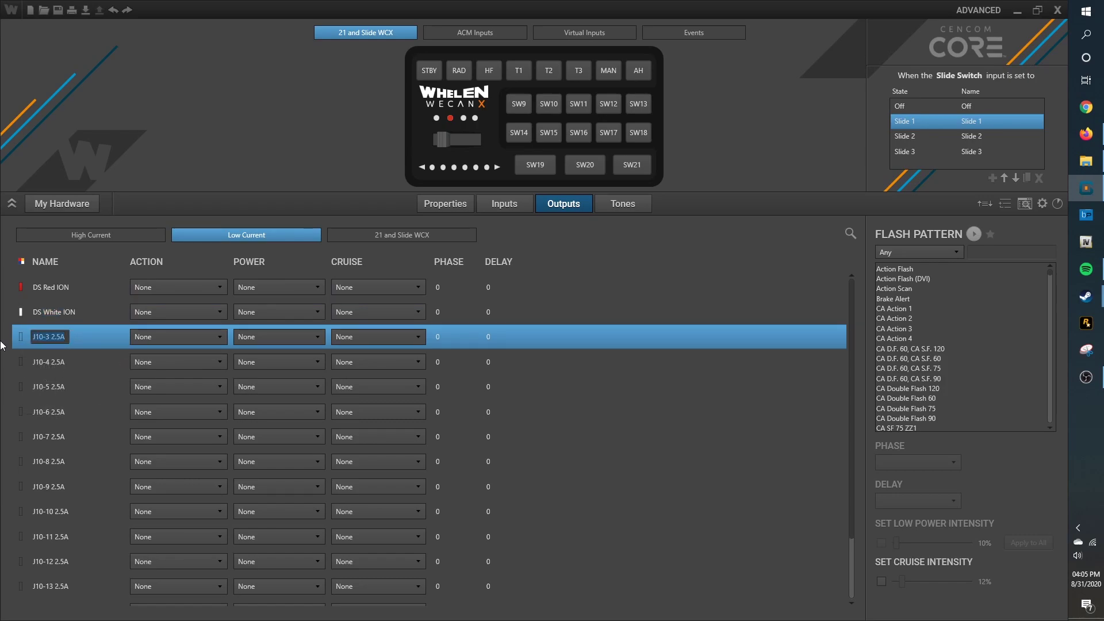
{"action": "type", "text": "PS Blue ION"}
{"action": "key", "text": "Return"}
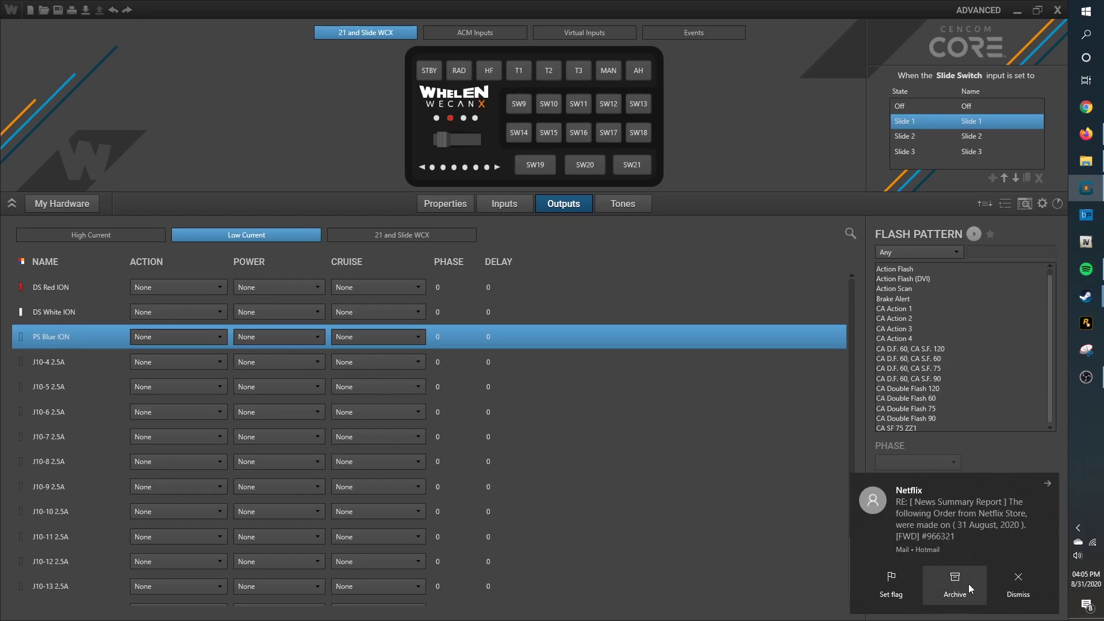
{"action": "left_click", "coordinate": [22, 343]}
{"action": "mouse_move", "coordinate": [67, 436]}
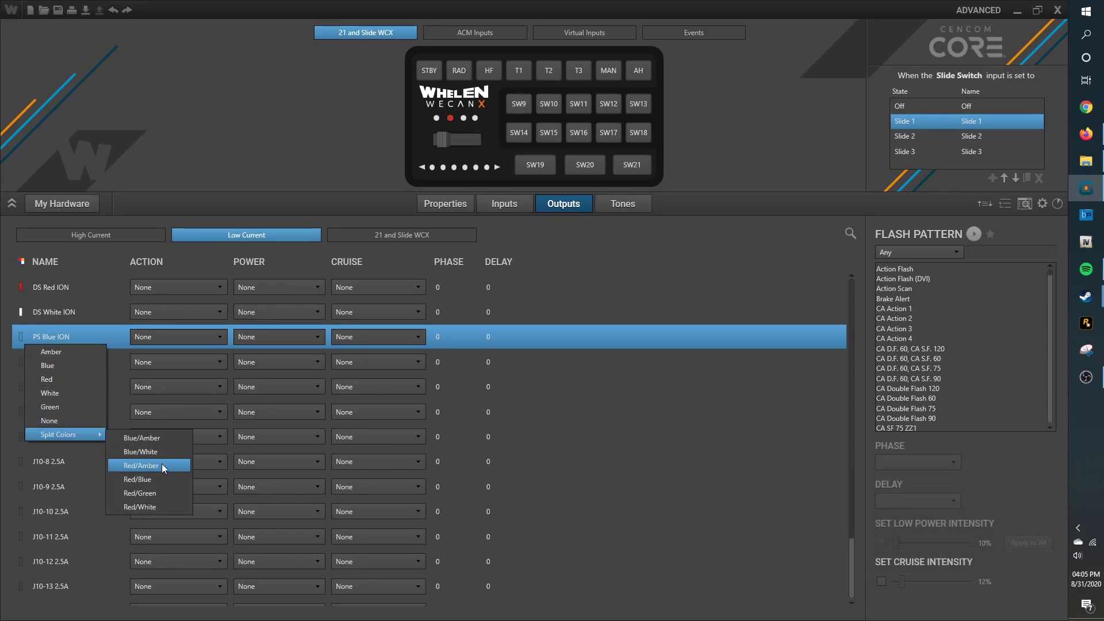
{"action": "left_click", "coordinate": [62, 364]}
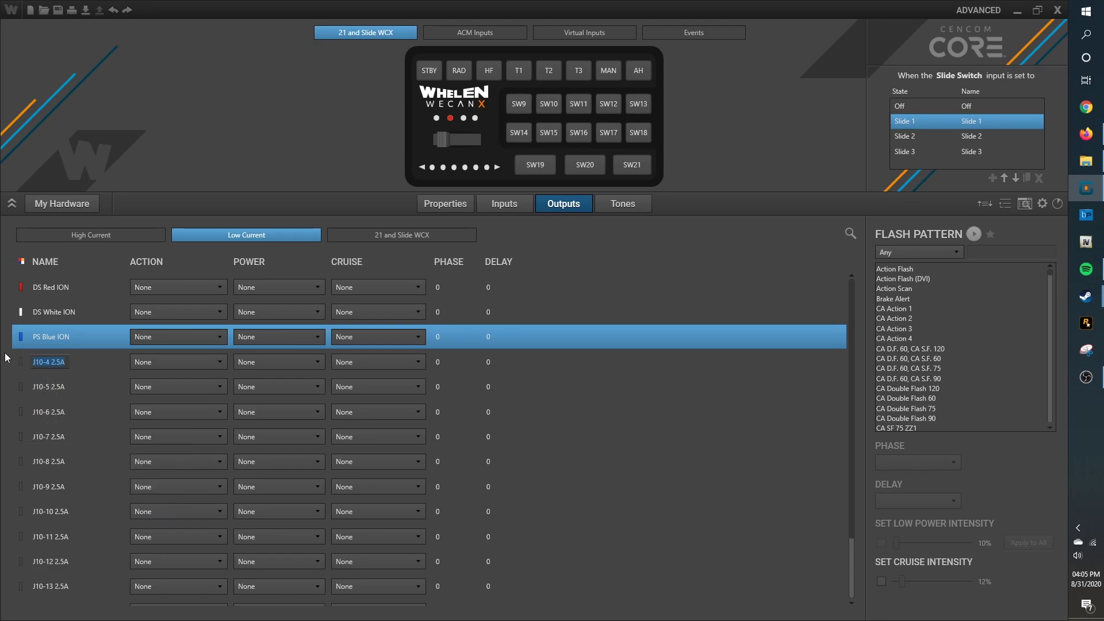
{"action": "type", "text": "PS White ION"}
{"action": "left_click", "coordinate": [86, 354]}
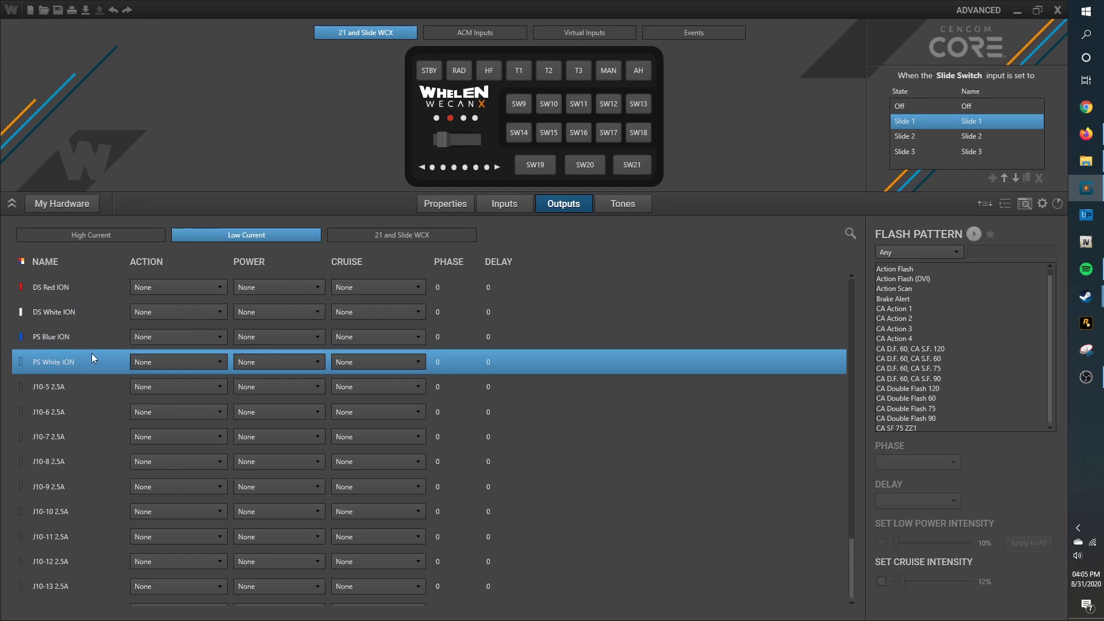
{"action": "left_click", "coordinate": [20, 361]}
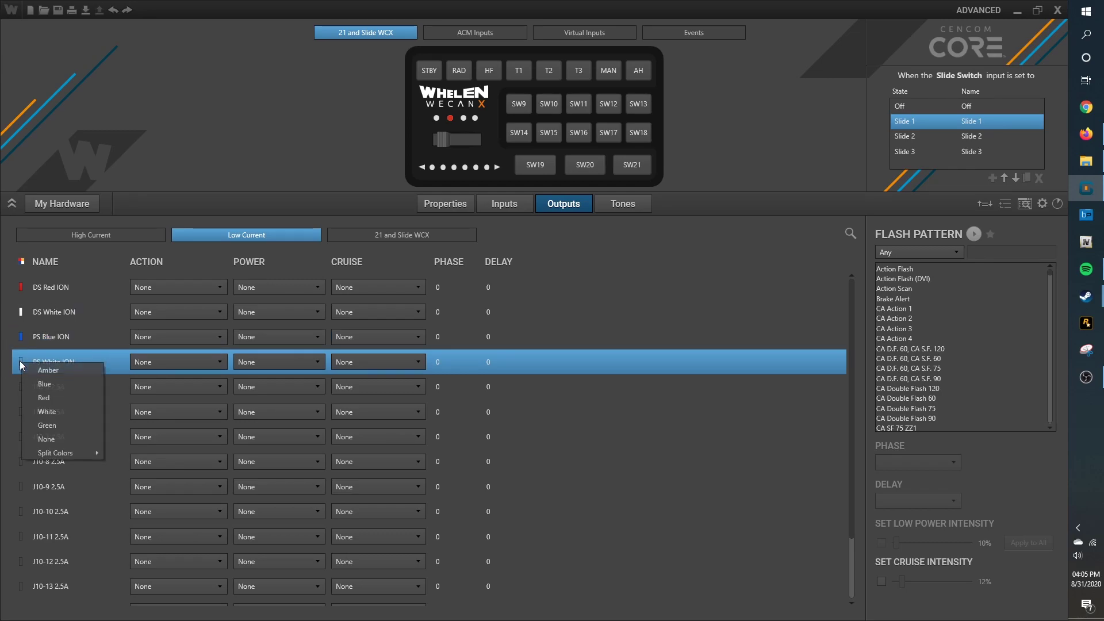
{"action": "left_click", "coordinate": [47, 413]}
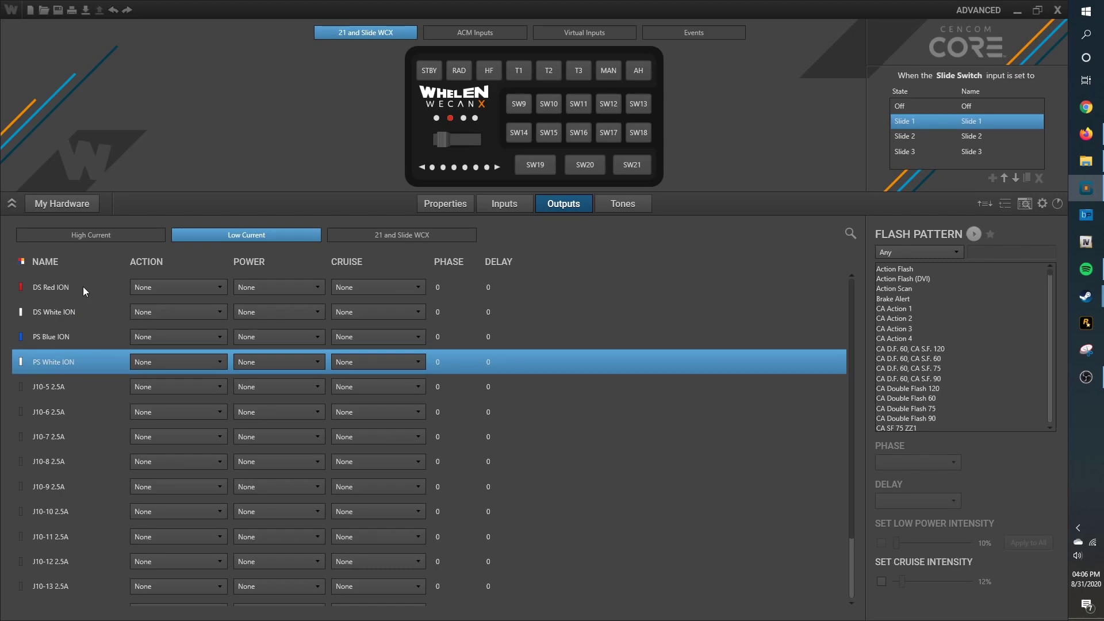
Step: Rename J10-5 to red 'DS M4 Red' and J10-6 to white 'DS M4 White'
{"action": "left_click", "coordinate": [75, 377]}
{"action": "left_click", "coordinate": [71, 385]}
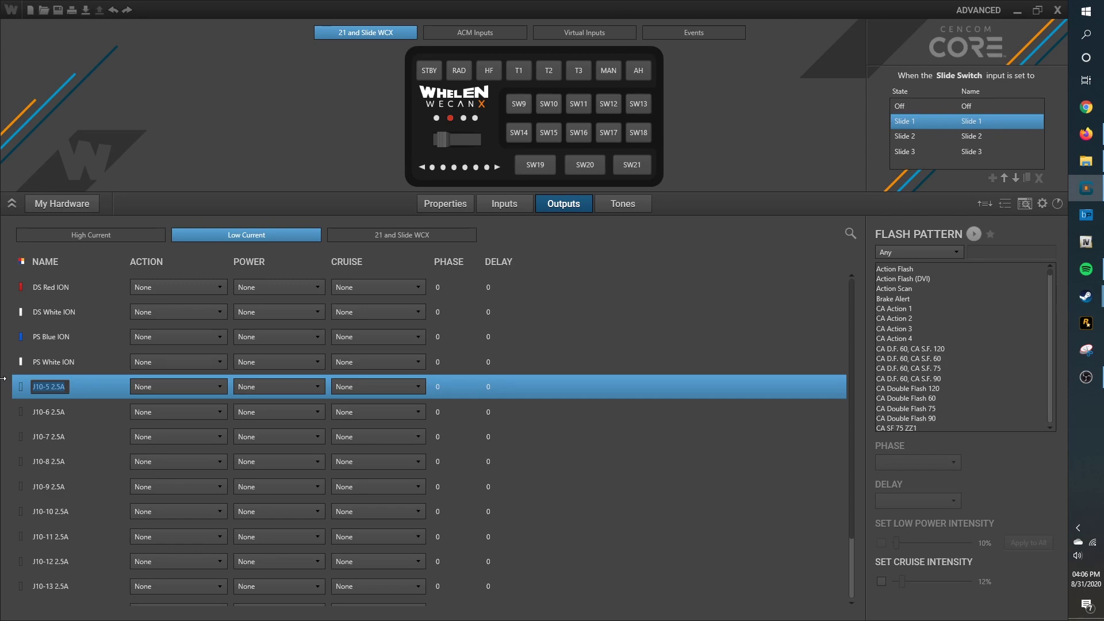
{"action": "type", "text": "DS M4 Red"}
{"action": "left_click", "coordinate": [27, 387]}
{"action": "left_click", "coordinate": [48, 420]}
{"action": "double_click", "coordinate": [65, 413]}
{"action": "type", "text": "DS M"}
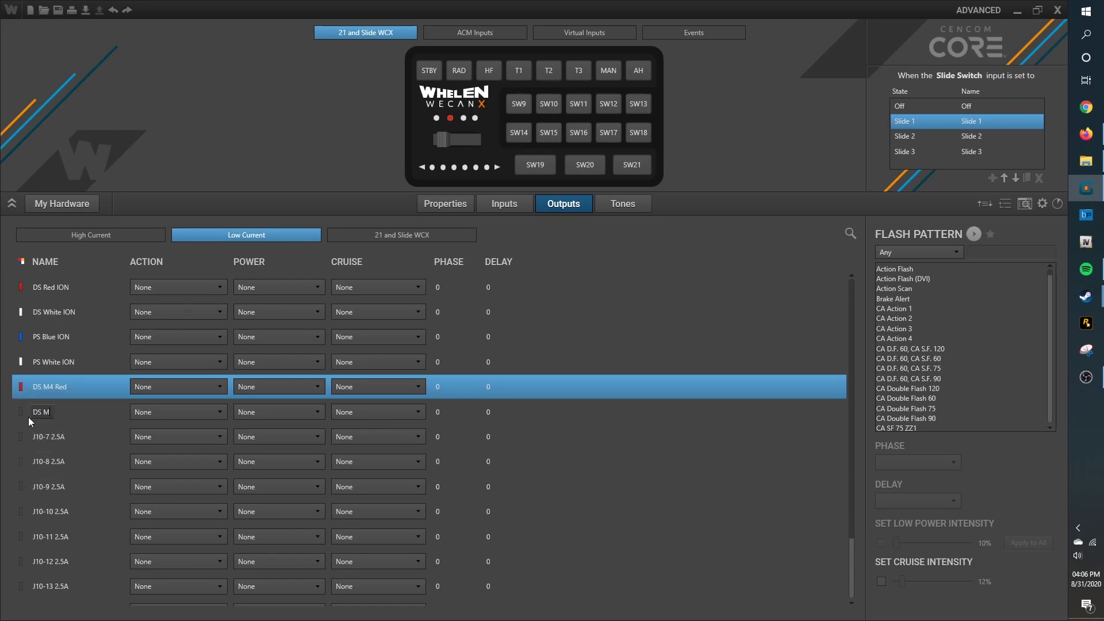
{"action": "type", "text": "4 White"}
{"action": "left_click", "coordinate": [19, 411]}
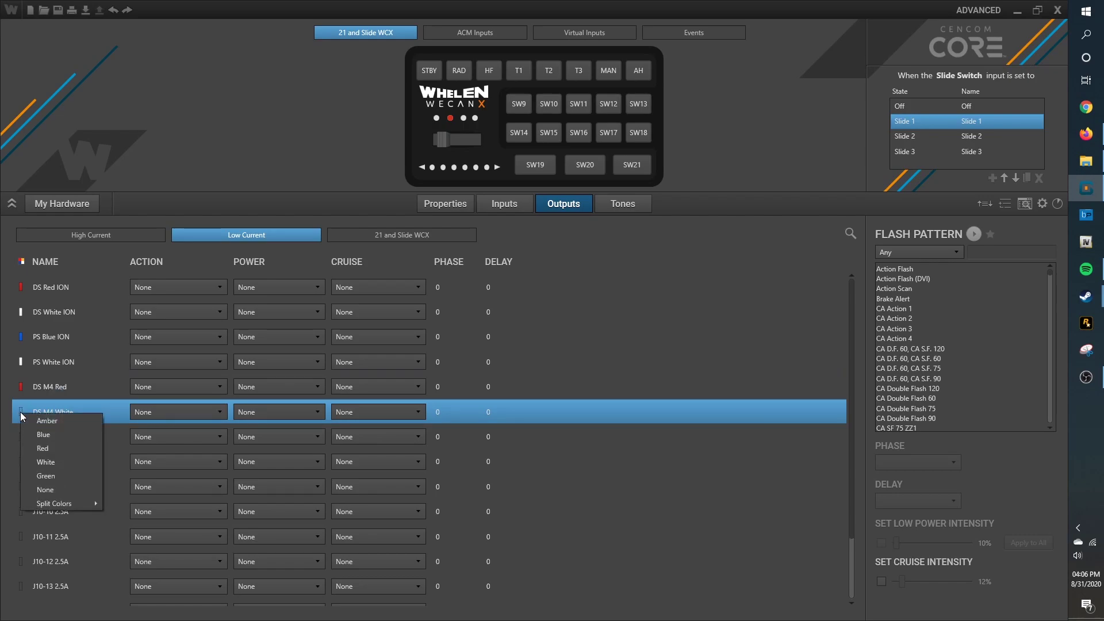
{"action": "left_click", "coordinate": [43, 465]}
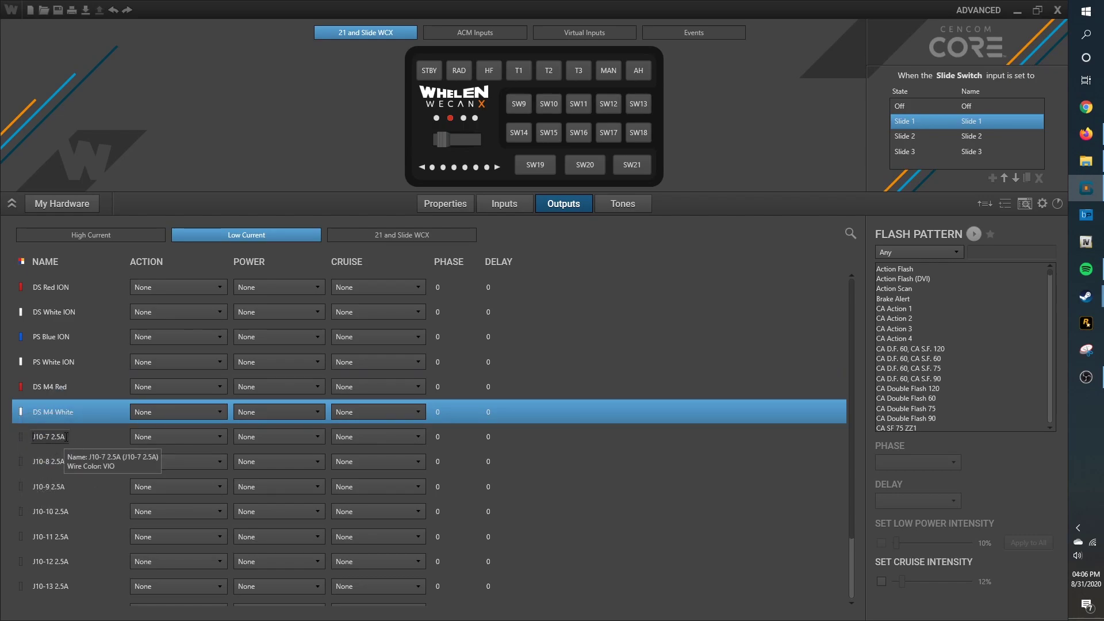
Step: Rename J10-7 to 'PS M4 Blue' and colour it blue
{"action": "left_click", "coordinate": [71, 439]}
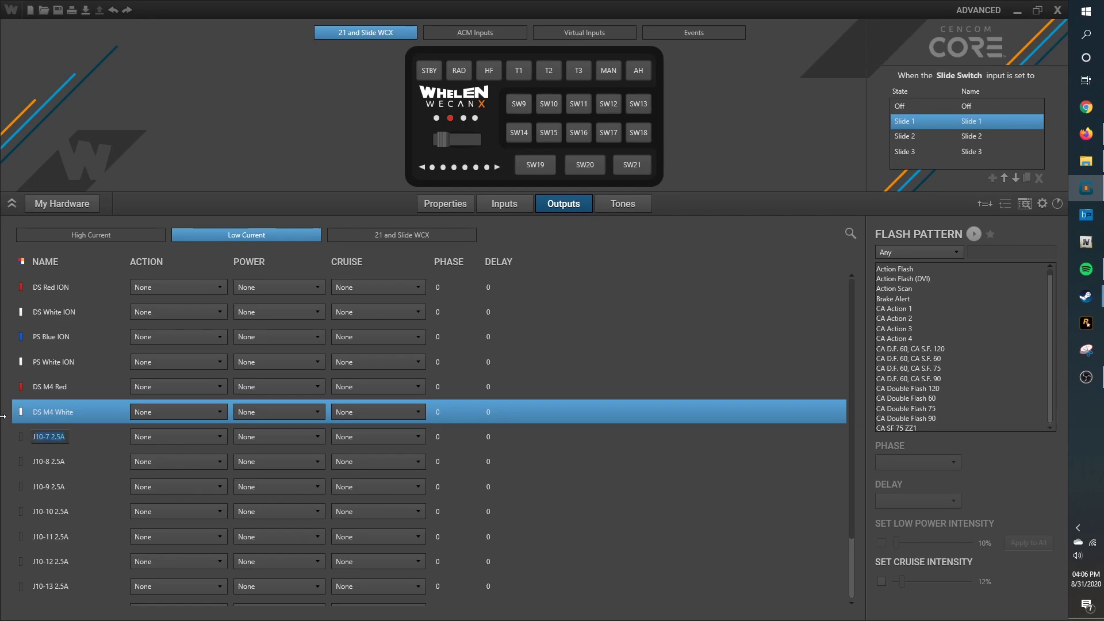
{"action": "key", "text": "BackSpace"}
{"action": "type", "text": "PS Blue"}
{"action": "key", "text": "BackSpace"}
{"action": "key", "text": "BackSpace"}
{"action": "key", "text": "BackSpace"}
{"action": "key", "text": "BackSpace"}
{"action": "type", "text": "M4 Blue"}
{"action": "left_click", "coordinate": [90, 427]}
{"action": "left_click", "coordinate": [23, 437]}
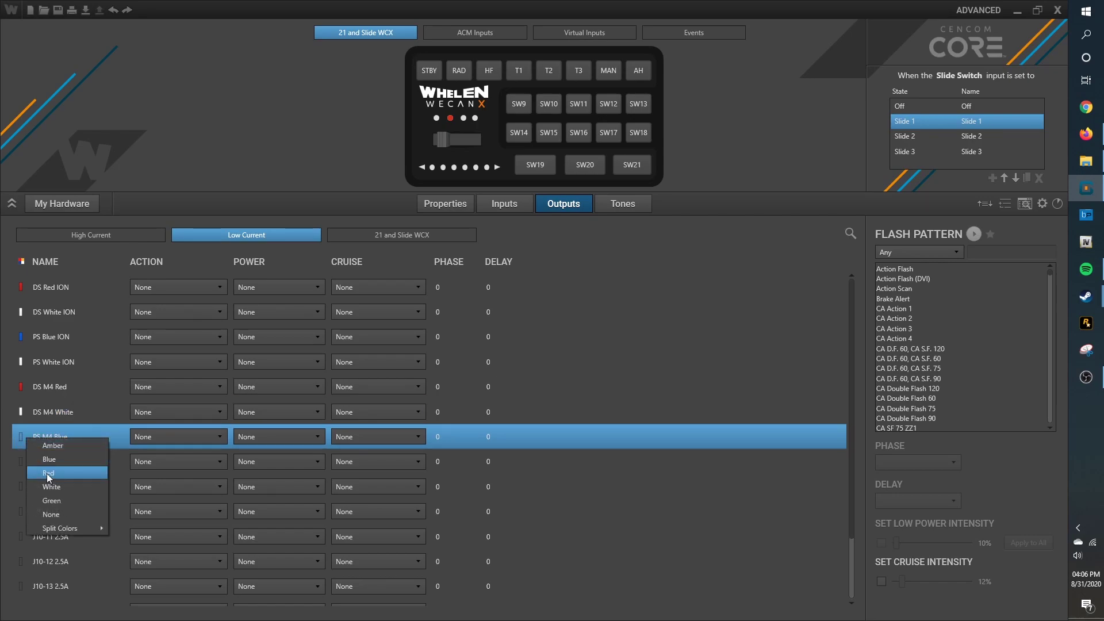
{"action": "left_click", "coordinate": [50, 459]}
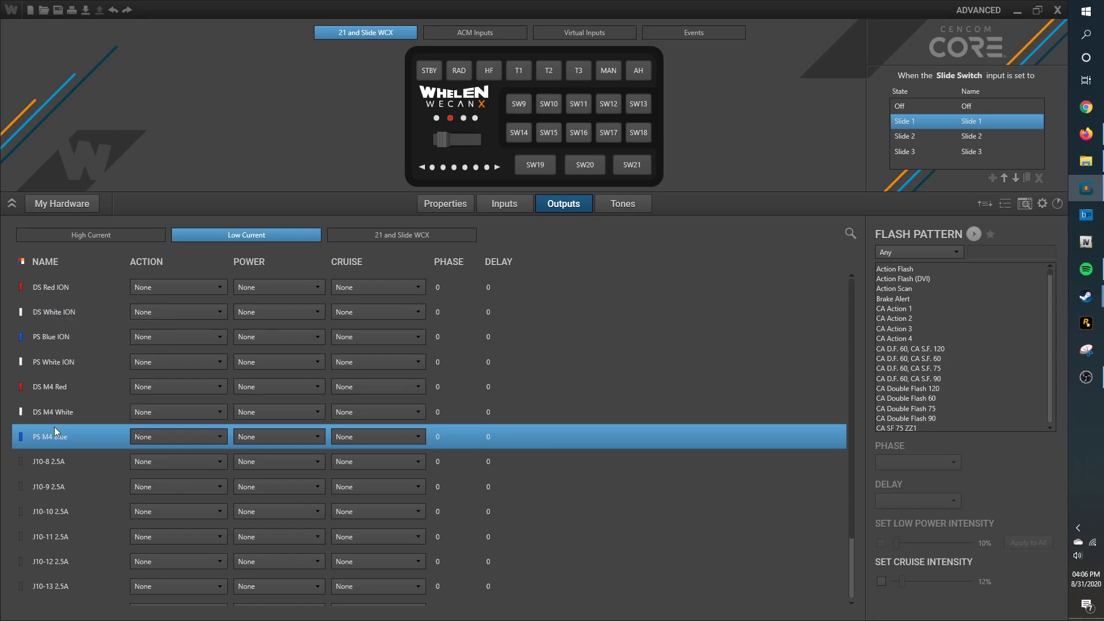
Step: Make J10-8 white 'PS M4 White' and J10-9 red 'DS Window ION Red'
{"action": "right_click", "coordinate": [20, 461]}
{"action": "left_click", "coordinate": [59, 517]}
{"action": "double_click", "coordinate": [67, 462]}
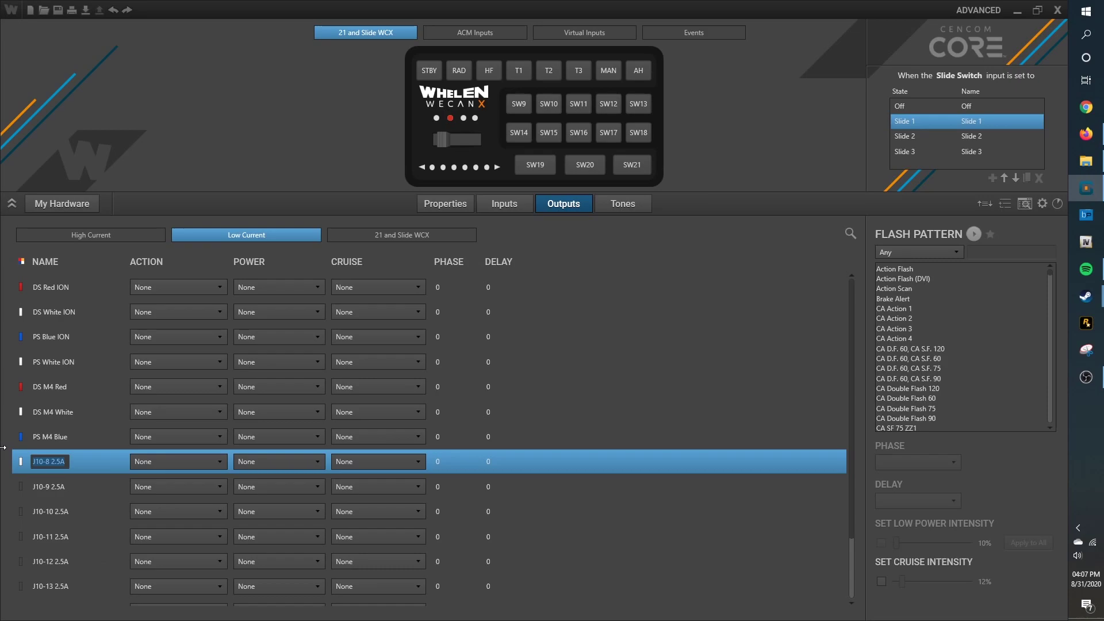
{"action": "type", "text": "D"}
{"action": "type", "text": "S M4 White"}
{"action": "left_click", "coordinate": [71, 491]}
{"action": "double_click", "coordinate": [66, 489]}
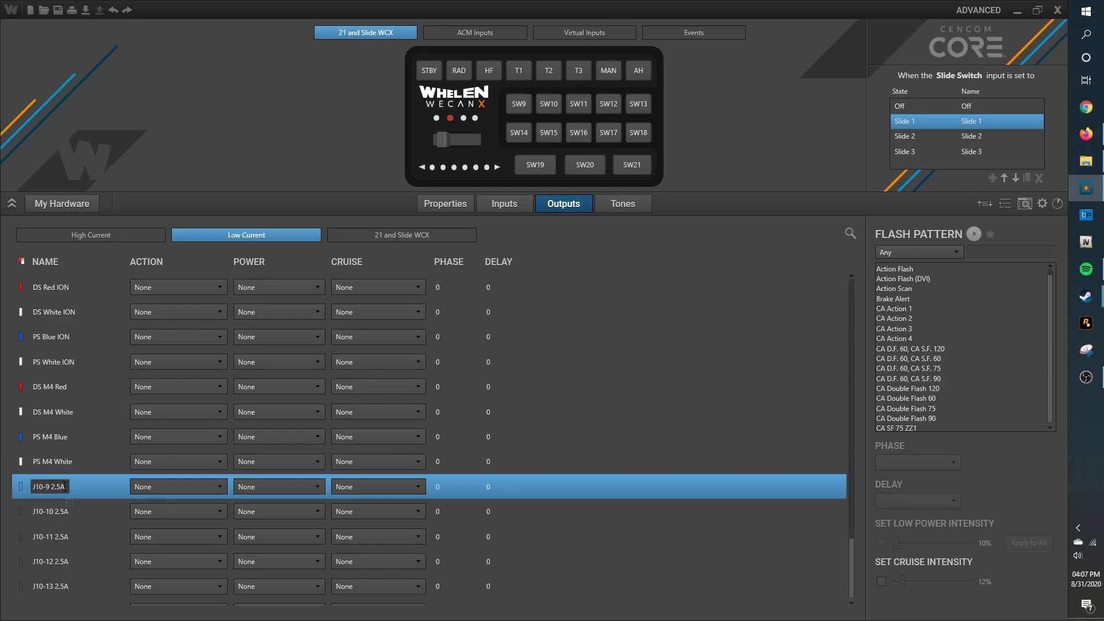
{"action": "type", "text": "DS Window ION REd"}
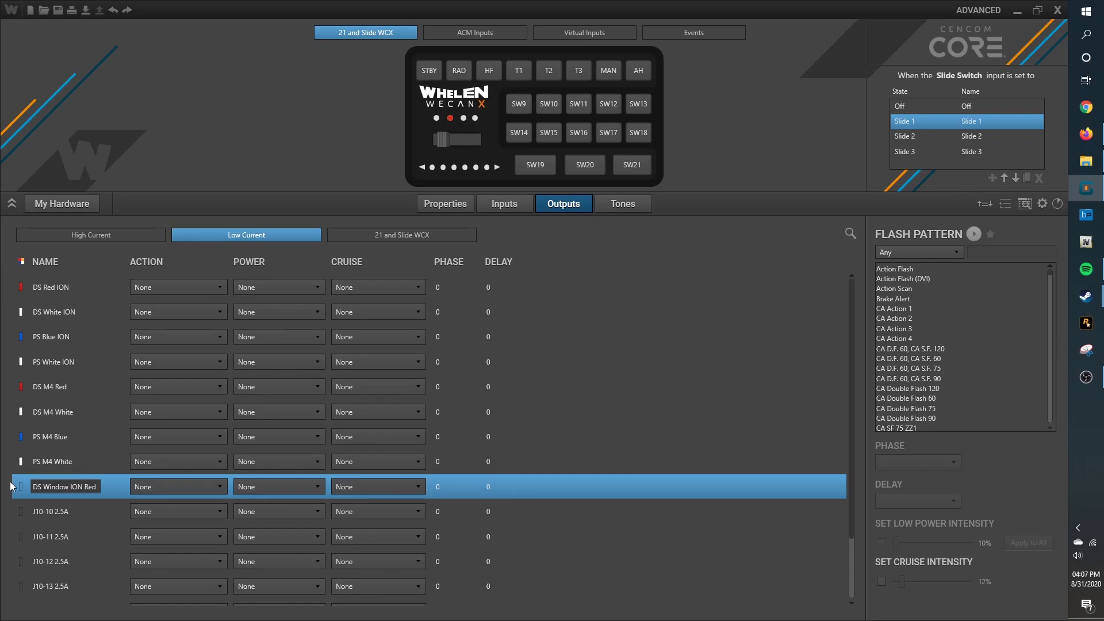
{"action": "key", "text": "Return"}
{"action": "left_click", "coordinate": [21, 487]}
{"action": "left_click", "coordinate": [68, 522]}
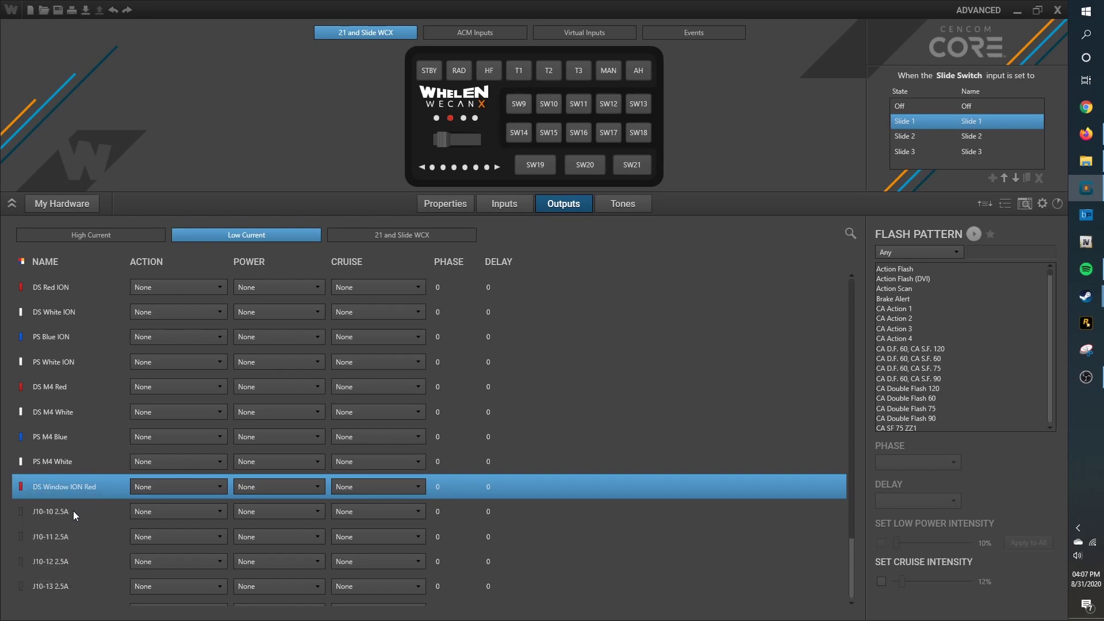
Step: Rename J10-10 to 'DS Window ION White' and colour it white
{"action": "double_click", "coordinate": [71, 511]}
{"action": "type", "text": "DS Window"}
{"action": "type", "text": " ION Bluye"}
{"action": "key", "text": "BackSpace"}
{"action": "key", "text": "BackSpace"}
{"action": "key", "text": "BackSpace"}
{"action": "key", "text": "BackSpace"}
{"action": "key", "text": "BackSpace"}
{"action": "type", "text": "Whit"}
{"action": "left_click", "coordinate": [53, 513]}
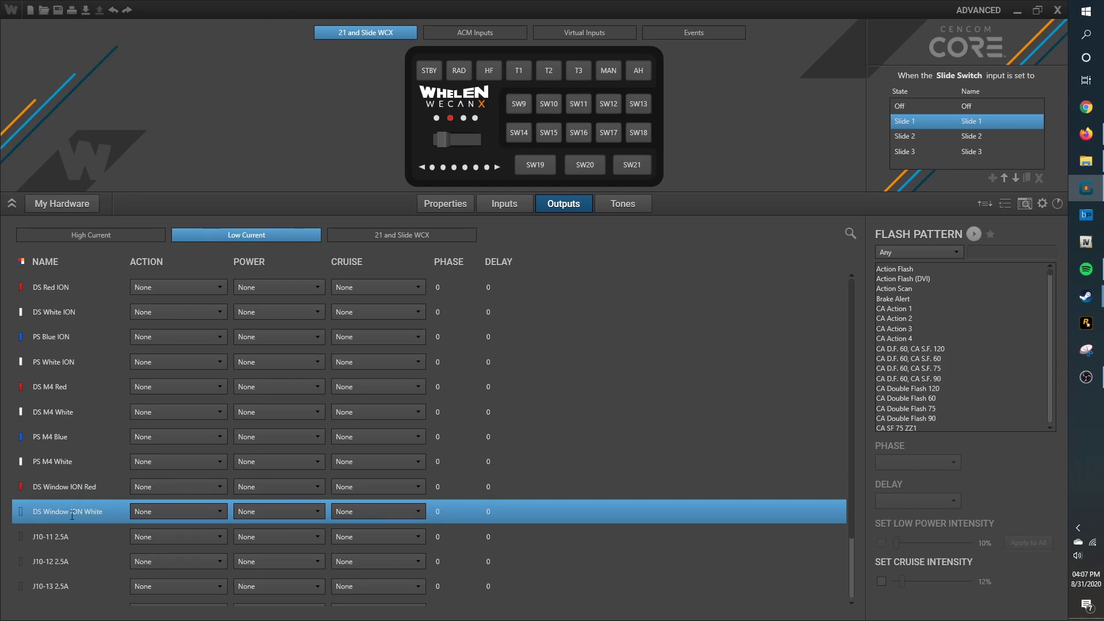
{"action": "left_click", "coordinate": [21, 513]}
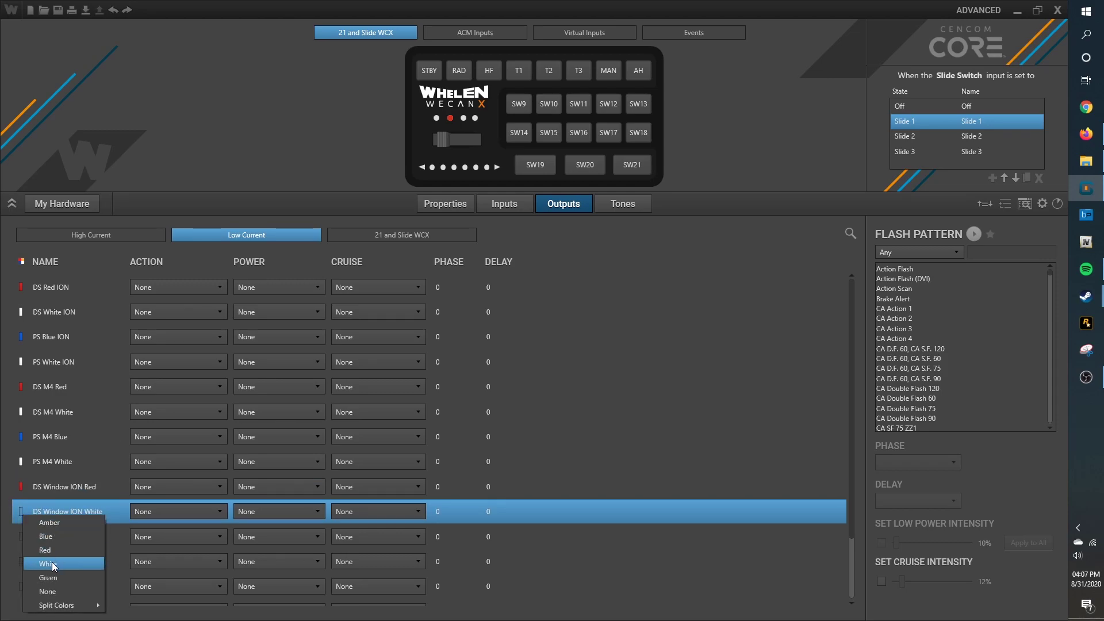
{"action": "left_click", "coordinate": [69, 543]}
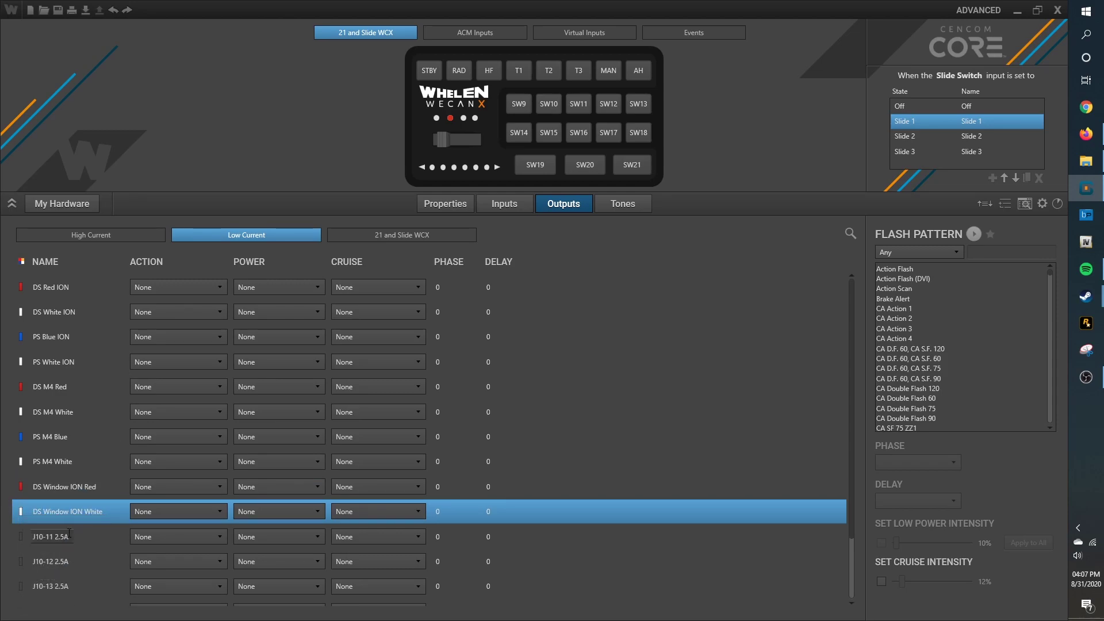
Step: Make J10-11 blue 'PS Window ION Blue' and name J10-12 'PS Window ION White'
{"action": "left_click_drag", "start_coordinate": [68, 534], "coordinate": [3, 530]}
{"action": "type", "text": "DS Window"}
{"action": "key", "text": "BackSpace"}
{"action": "key", "text": "BackSpace"}
{"action": "key", "text": "BackSpace"}
{"action": "key", "text": "BackSpace"}
{"action": "key", "text": "BackSpace"}
{"action": "key", "text": "BackSpace"}
{"action": "key", "text": "BackSpace"}
{"action": "key", "text": "BackSpace"}
{"action": "key", "text": "BackSpace"}
{"action": "type", "text": "PS Window ION Blue"}
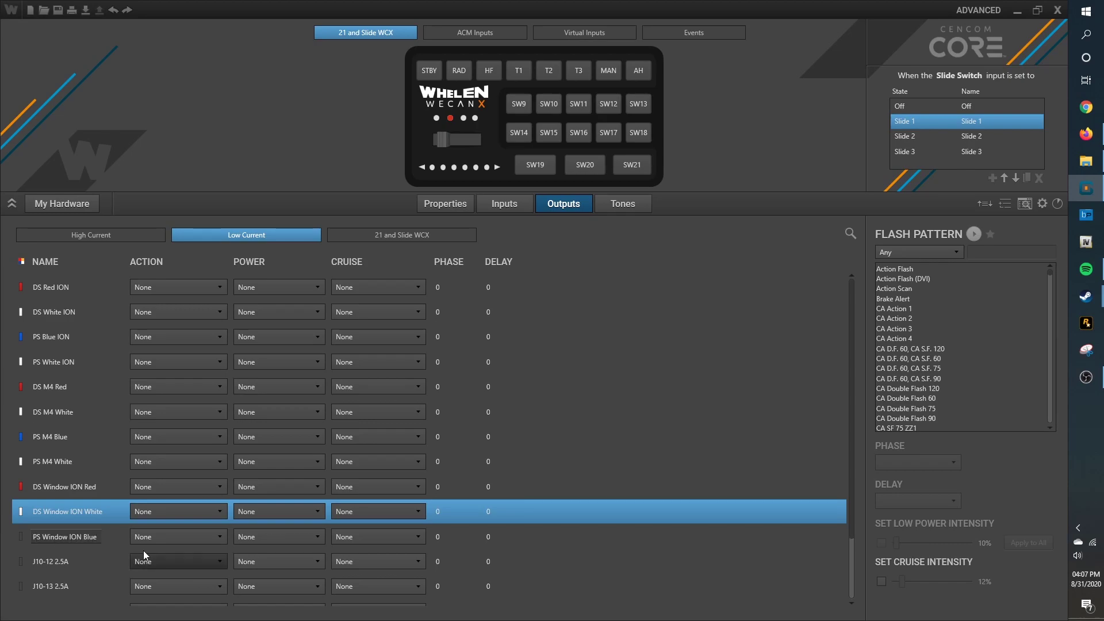
{"action": "left_click", "coordinate": [111, 534]}
{"action": "left_click", "coordinate": [21, 536]}
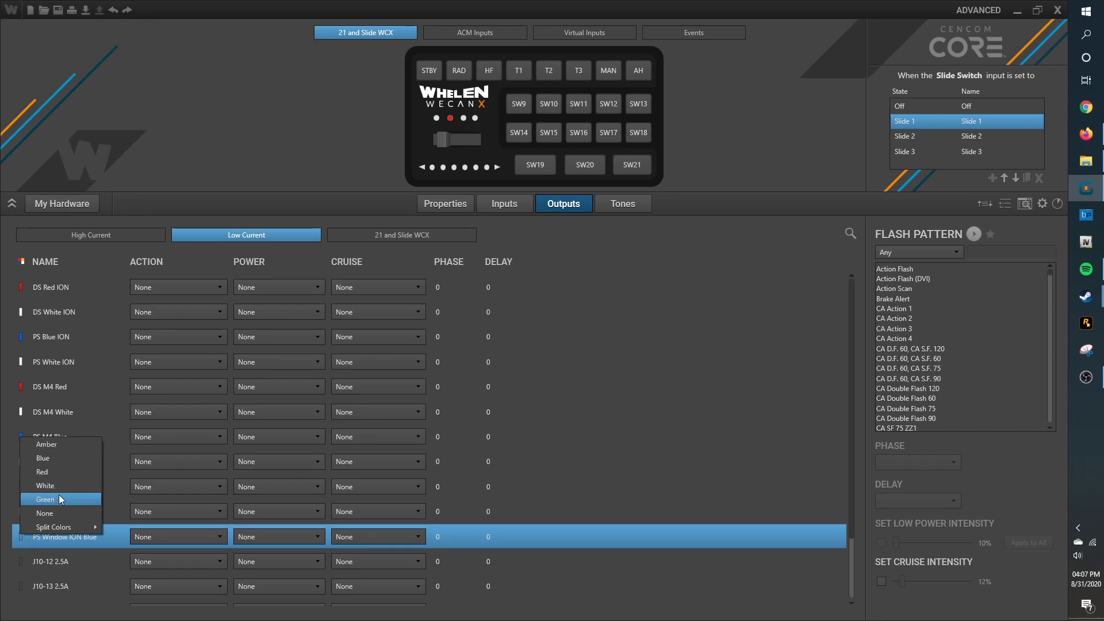
{"action": "left_click", "coordinate": [53, 457]}
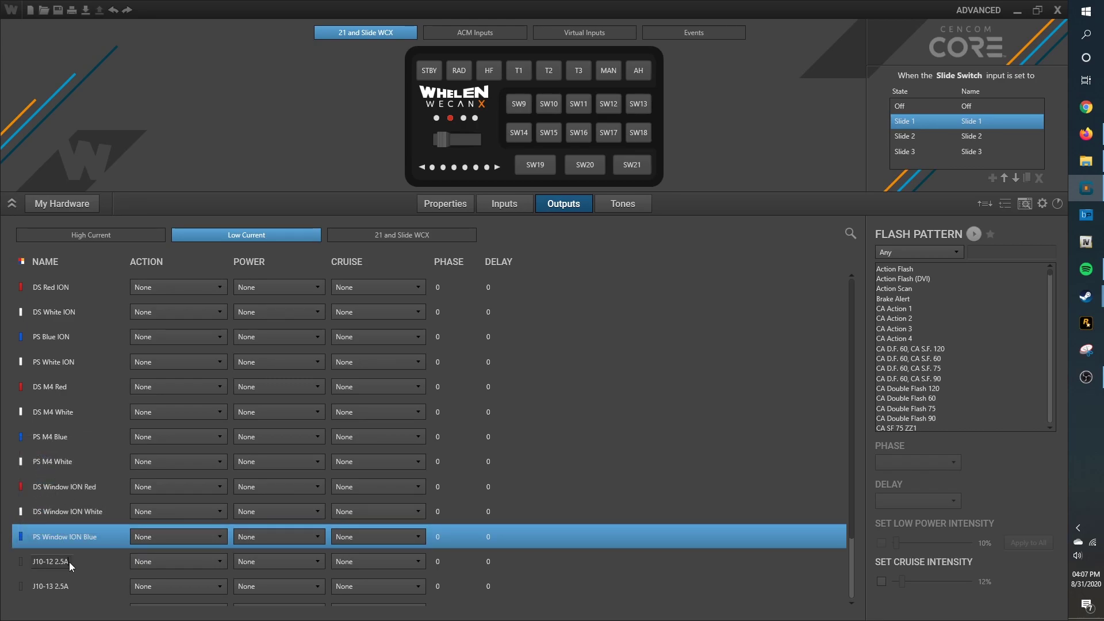
{"action": "key", "text": "ctrl+a"}
{"action": "type", "text": "PS Window ION White"}
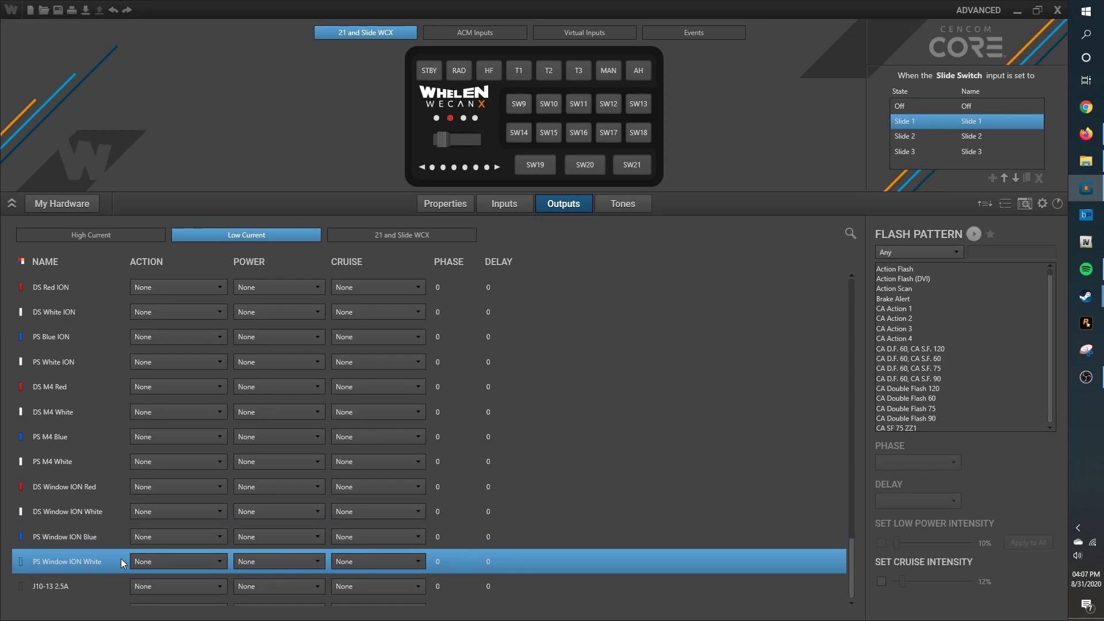
Step: Colour PS Window ION White white, then make J10-13 red 'DS Plate ION Red'
{"action": "scroll", "coordinate": [75, 512], "scroll_direction": "down", "scroll_amount": 1}
{"action": "left_click", "coordinate": [18, 489]}
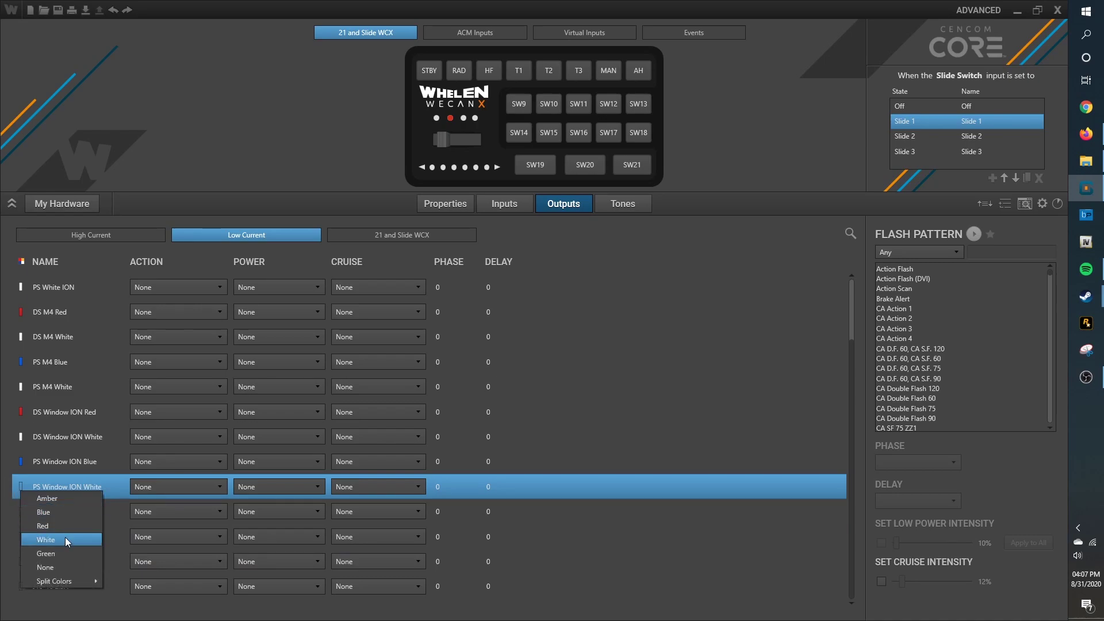
{"action": "left_click", "coordinate": [64, 540]}
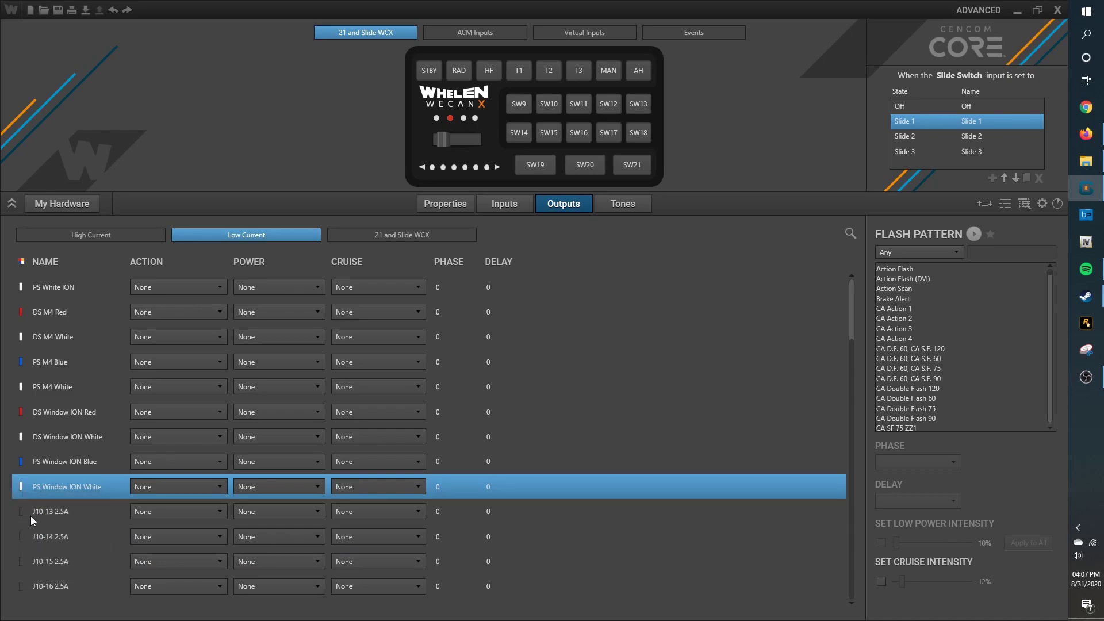
{"action": "double_click", "coordinate": [69, 512]}
{"action": "type", "text": "L"}
{"action": "type", "text": "P"}
{"action": "key", "text": "BackSpace"}
{"action": "key", "text": "BackSpace"}
{"action": "type", "text": "Plate"}
{"action": "key", "text": "BackSpace"}
{"action": "key", "text": "BackSpace"}
{"action": "key", "text": "BackSpace"}
{"action": "key", "text": "BackSpace"}
{"action": "key", "text": "BackSpace"}
{"action": "type", "text": "DS Plate ION Red"}
{"action": "left_click", "coordinate": [20, 517]}
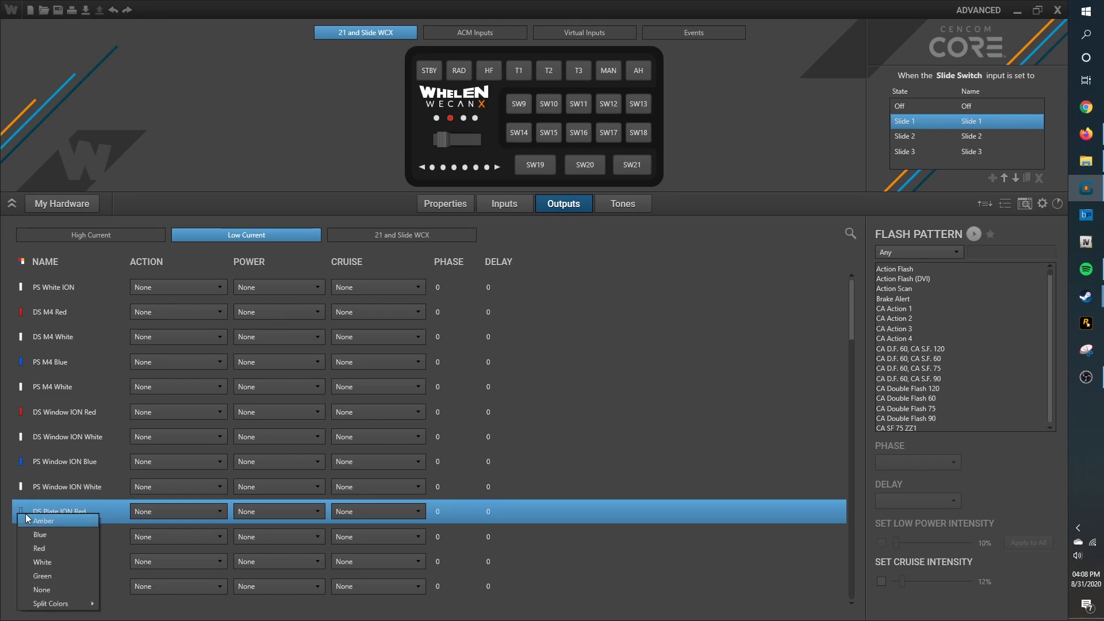
{"action": "left_click", "coordinate": [51, 549]}
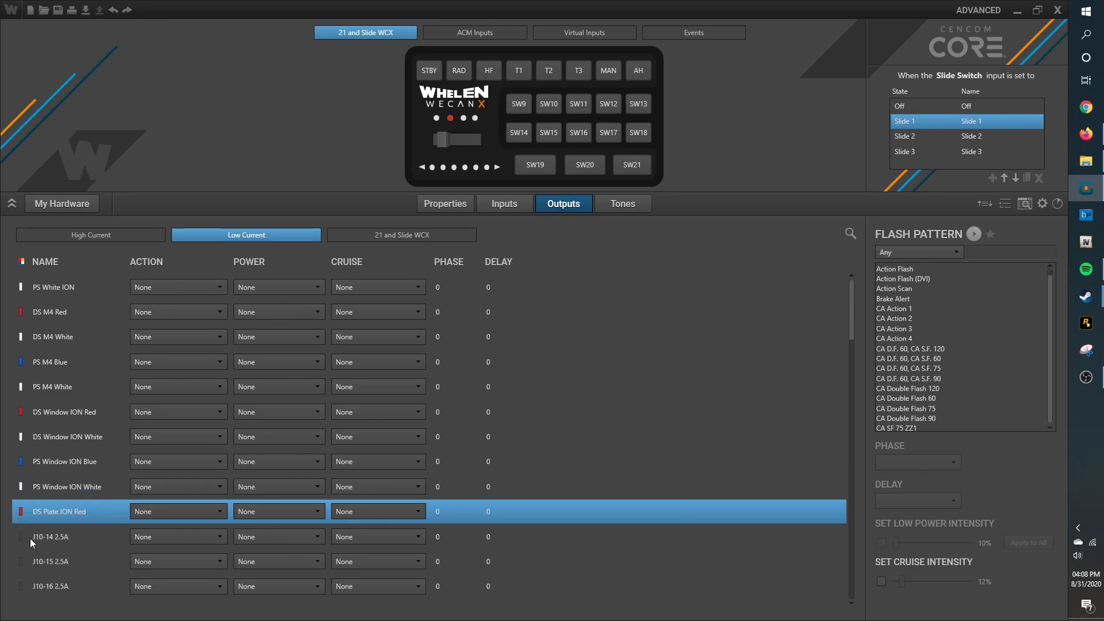
Step: Make J10-14 blue 'DS Plate ION Blue' and J10-15 red 'PS Plate ION Red'
{"action": "type", "text": "DS plate"}
{"action": "key", "text": "BackSpace"}
{"action": "key", "text": "BackSpace"}
{"action": "key", "text": "BackSpace"}
{"action": "key", "text": "BackSpace"}
{"action": "key", "text": "BackSpace"}
{"action": "key", "text": "BackSpace"}
{"action": "type", "text": "Plate ION Blue"}
{"action": "left_click", "coordinate": [21, 536]}
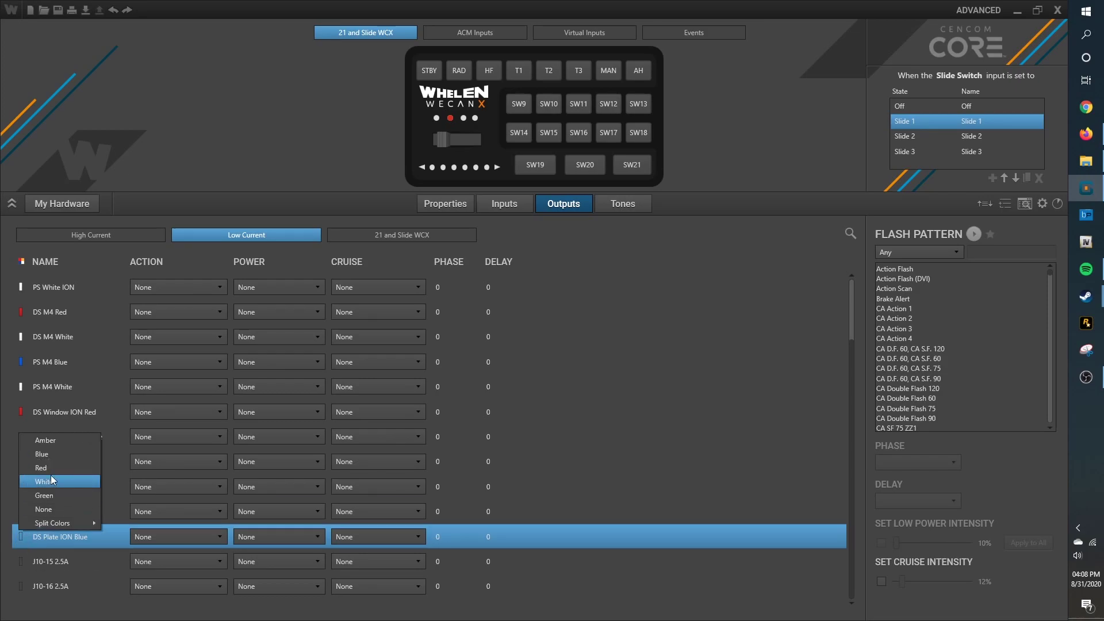
{"action": "left_click", "coordinate": [55, 457]}
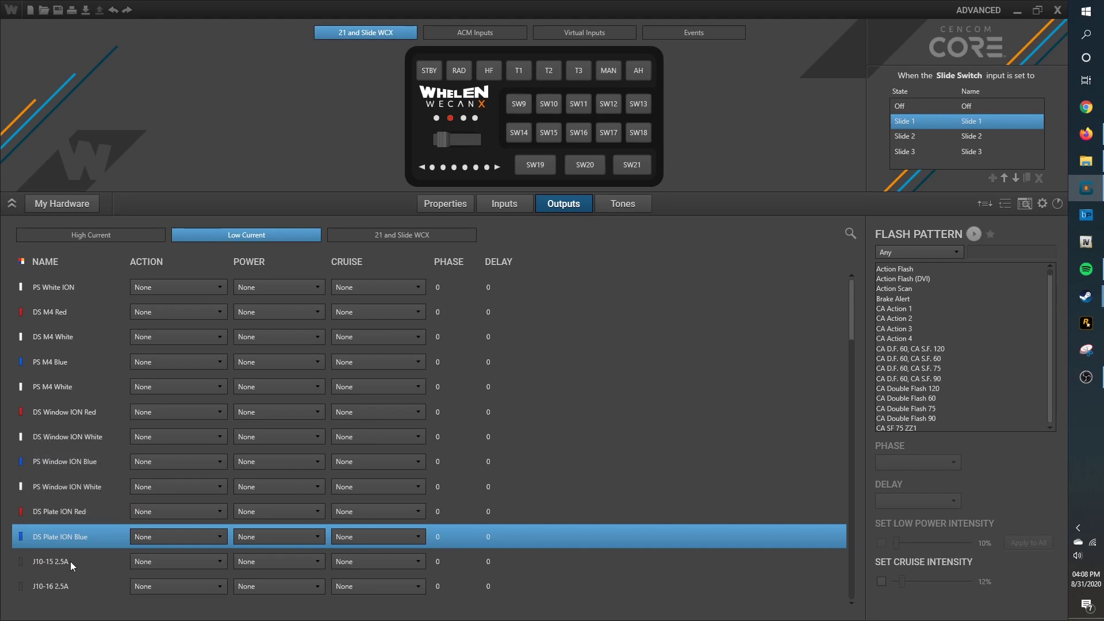
{"action": "double_click", "coordinate": [70, 563]}
{"action": "type", "text": "DS Pl"}
{"action": "key", "text": "BackSpace"}
{"action": "key", "text": "BackSpace"}
{"action": "key", "text": "BackSpace"}
{"action": "key", "text": "BackSpace"}
{"action": "key", "text": "BackSpace"}
{"action": "type", "text": "PS Plate ION Red"}
{"action": "left_click", "coordinate": [18, 563]}
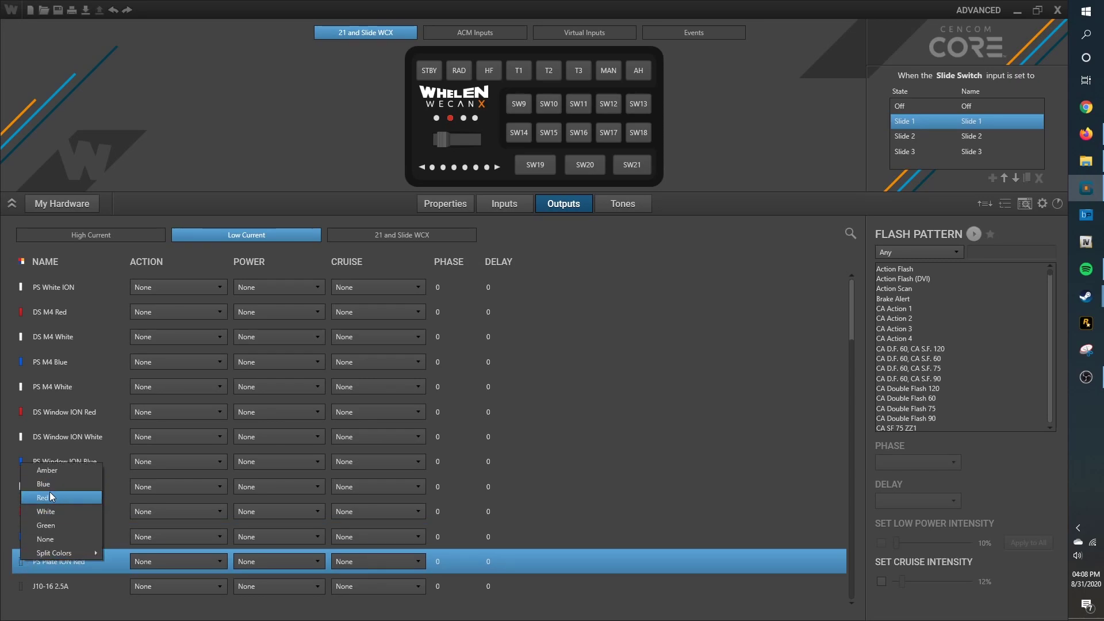
{"action": "left_click", "coordinate": [49, 498]}
Step: Rename J10-16 to 'PS Plate ION Blue' and colour it blue
{"action": "left_click", "coordinate": [53, 587]}
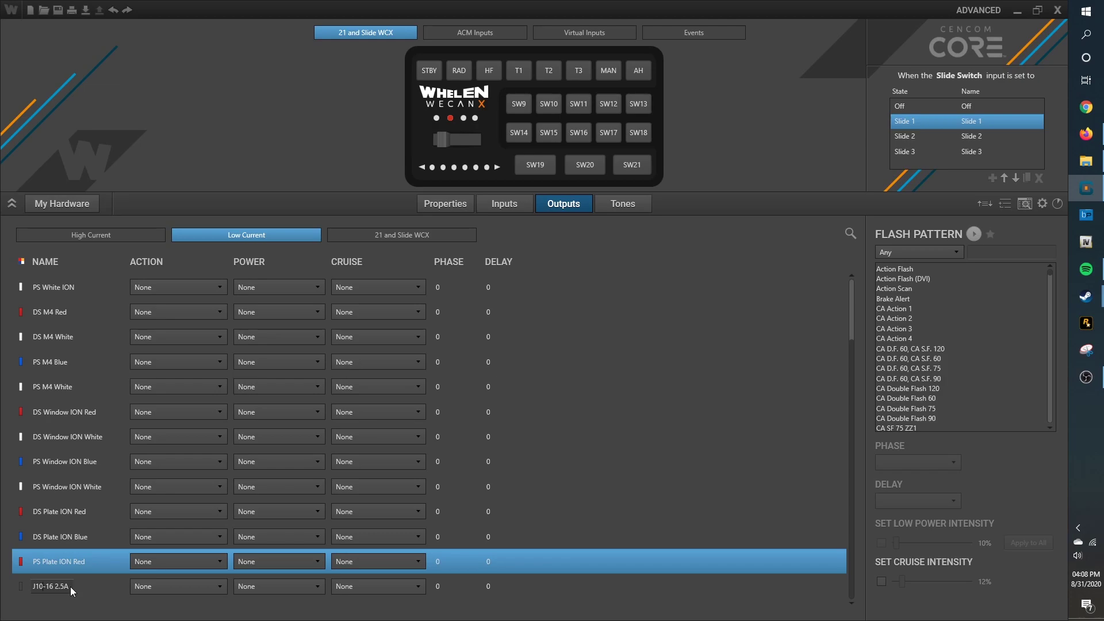
{"action": "left_click_drag", "start_coordinate": [50, 581], "coordinate": [3, 570]}
{"action": "type", "text": "PS Plate ION Blue"}
{"action": "key", "text": "Return"}
{"action": "left_click", "coordinate": [20, 587]}
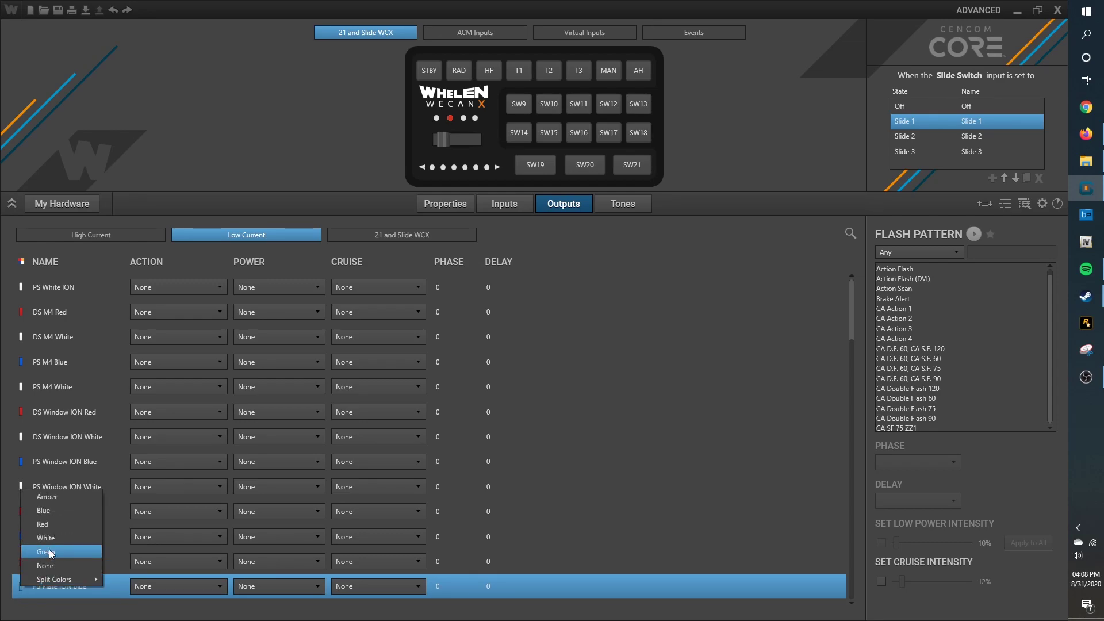
{"action": "left_click", "coordinate": [58, 507]}
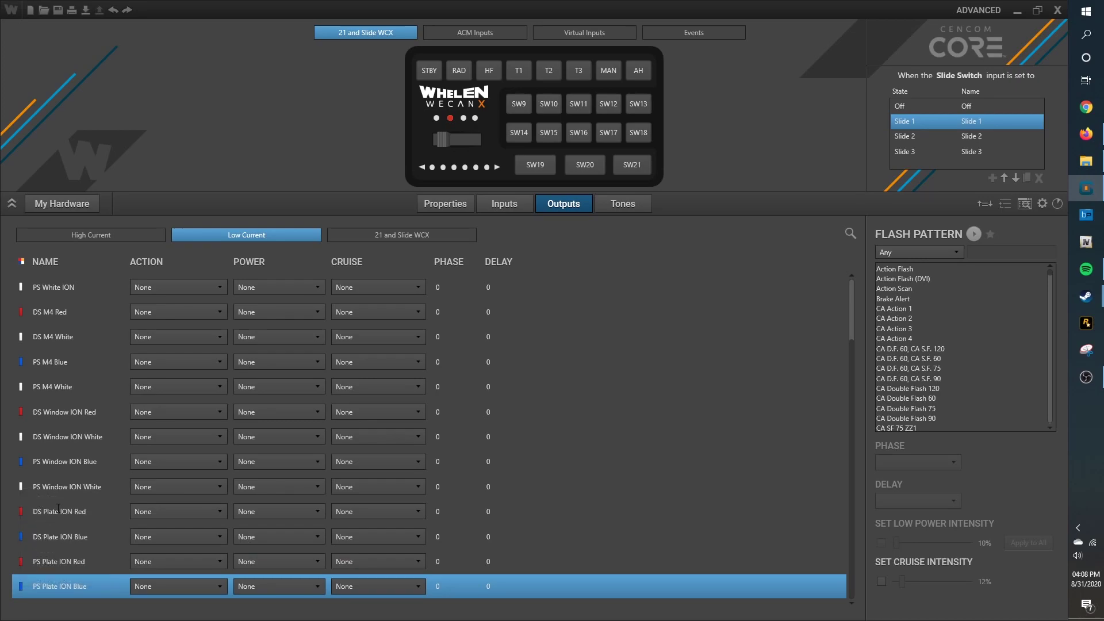
Step: Inspect the J11-1/2/3 Dry Contact, J17-5 15A and J17-4 10A outputs, then return to Low Current
{"action": "left_click", "coordinate": [137, 235]}
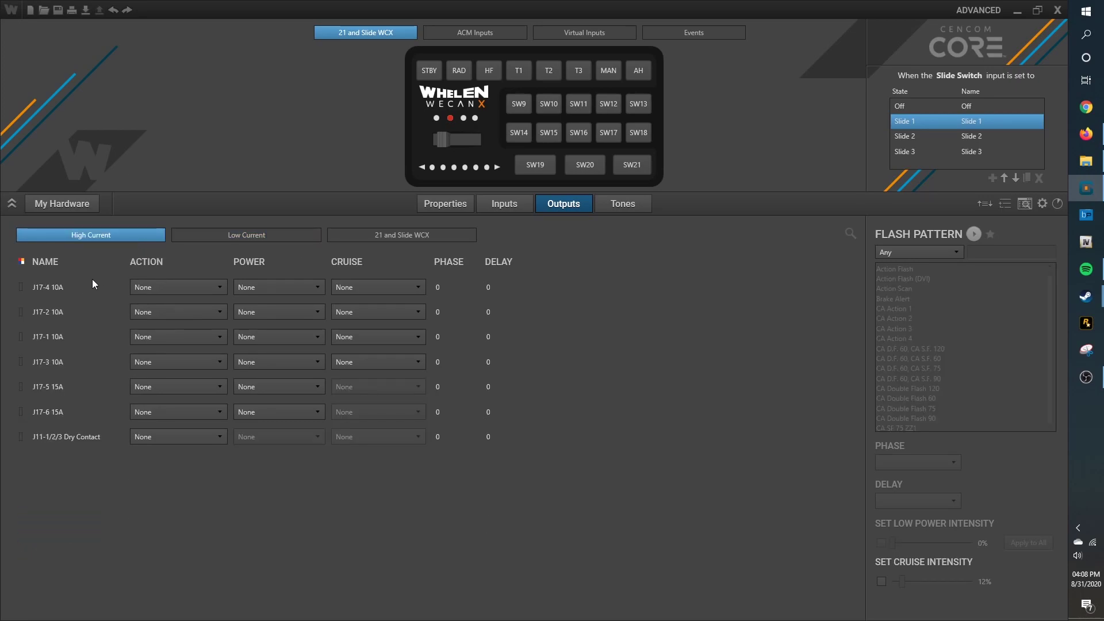
{"action": "left_click", "coordinate": [115, 438]}
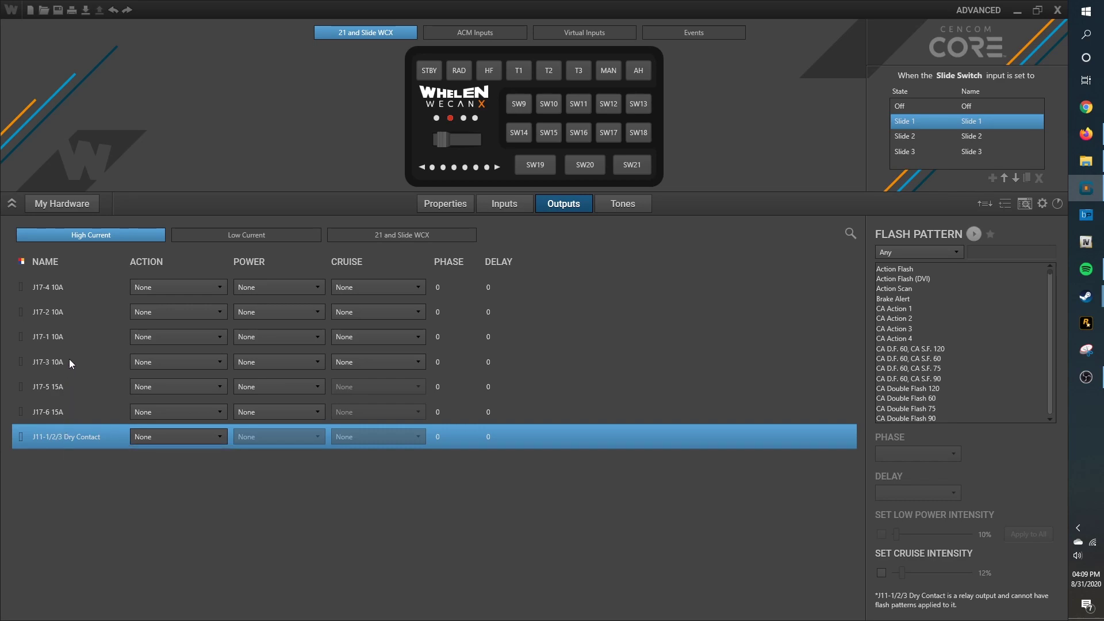
{"action": "left_click", "coordinate": [72, 390]}
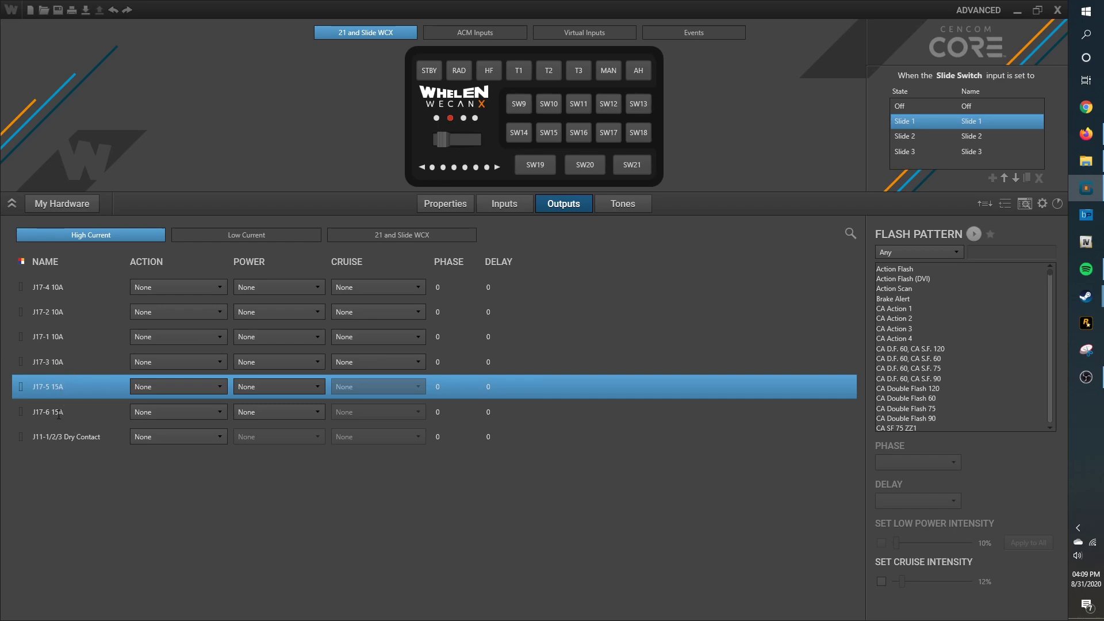
{"action": "left_click", "coordinate": [72, 293]}
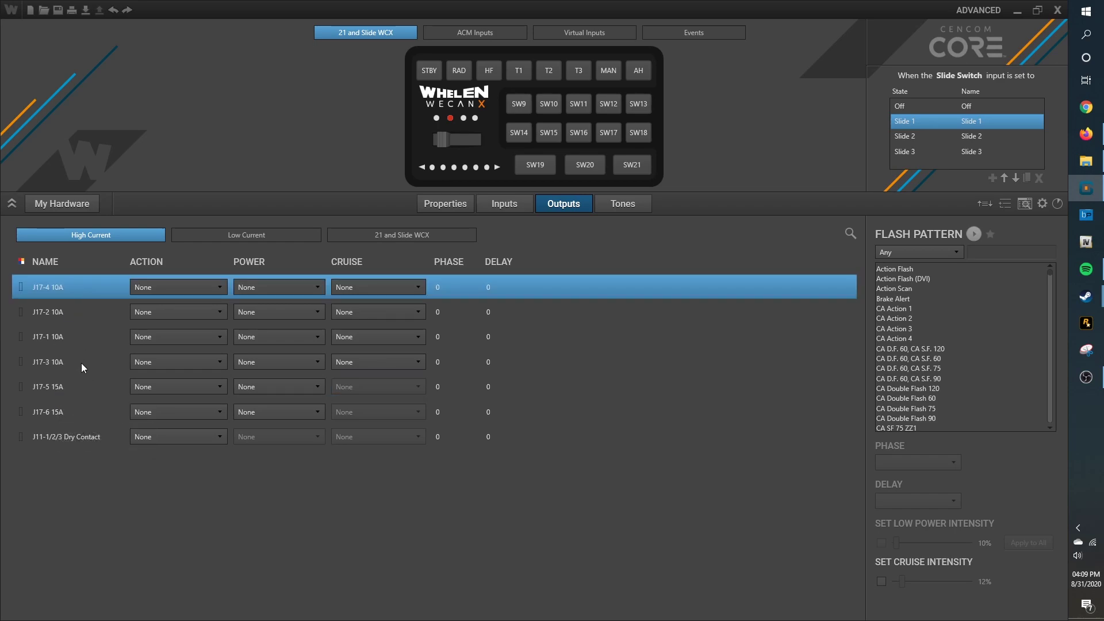
{"action": "left_click", "coordinate": [261, 236]}
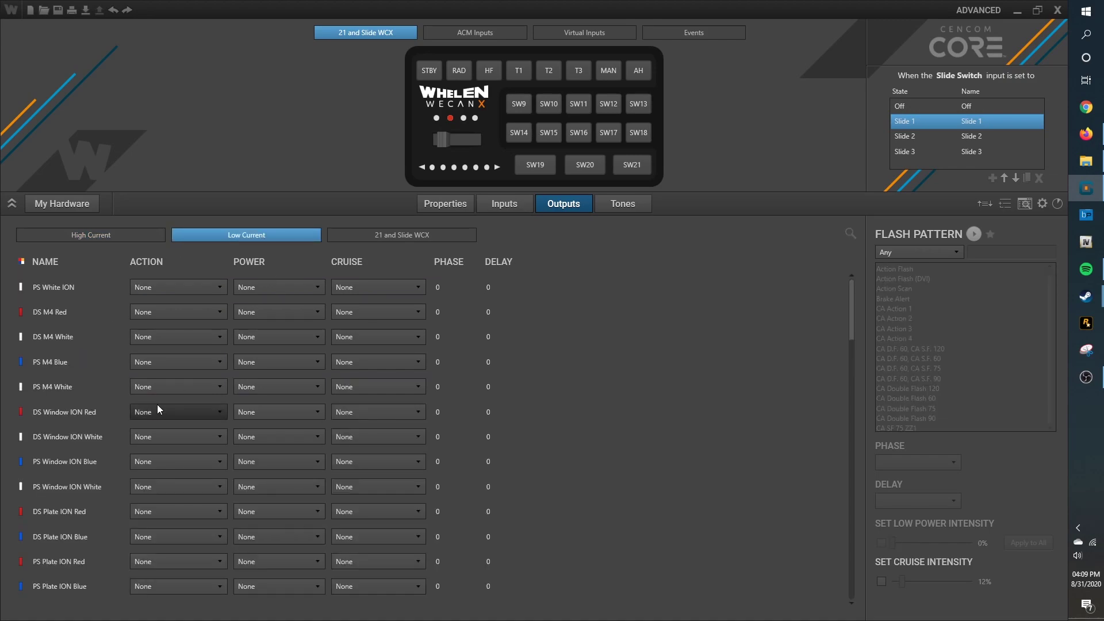
{"action": "scroll", "coordinate": [157, 405], "scroll_direction": "up", "scroll_amount": 1}
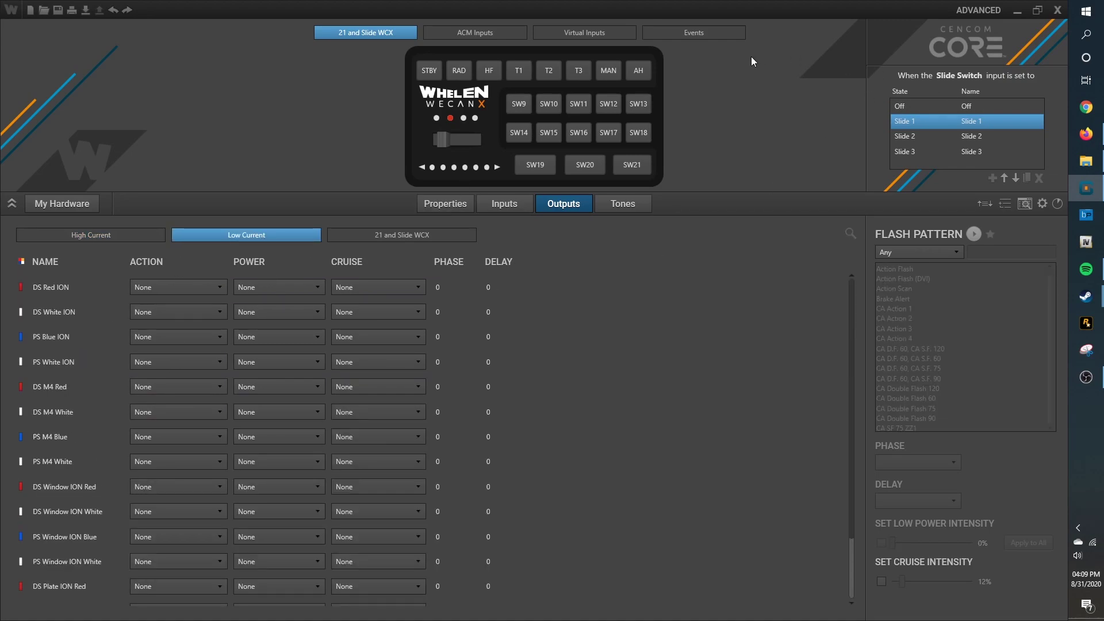
Step: Open the Events list, try a new event in the Event Manager, then delete the trial My Event
{"action": "left_click", "coordinate": [708, 28]}
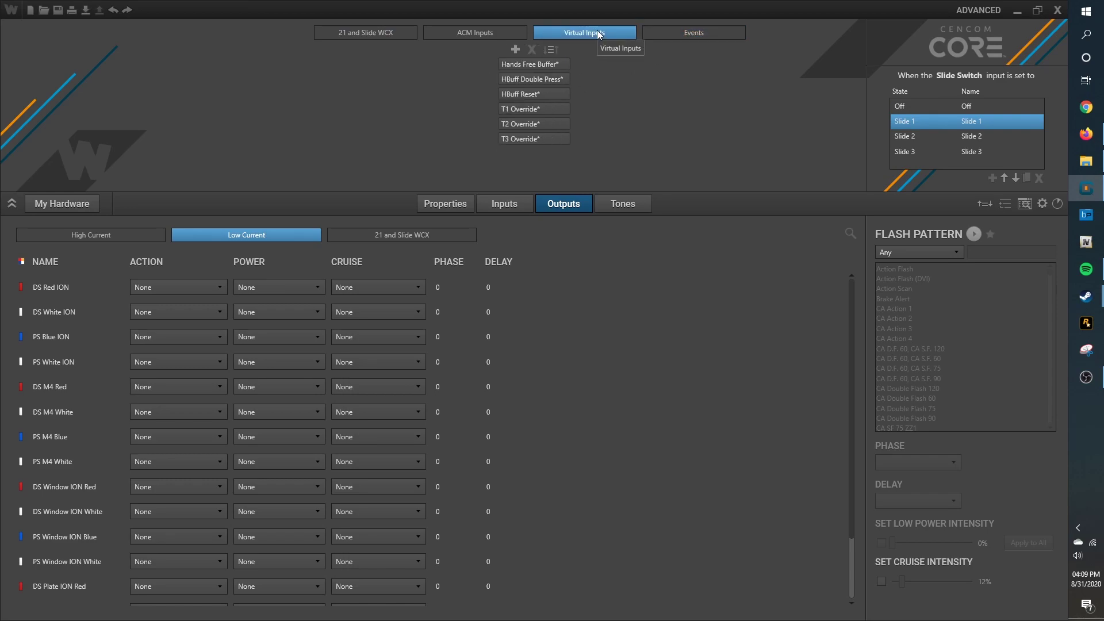
{"action": "left_click", "coordinate": [507, 50]}
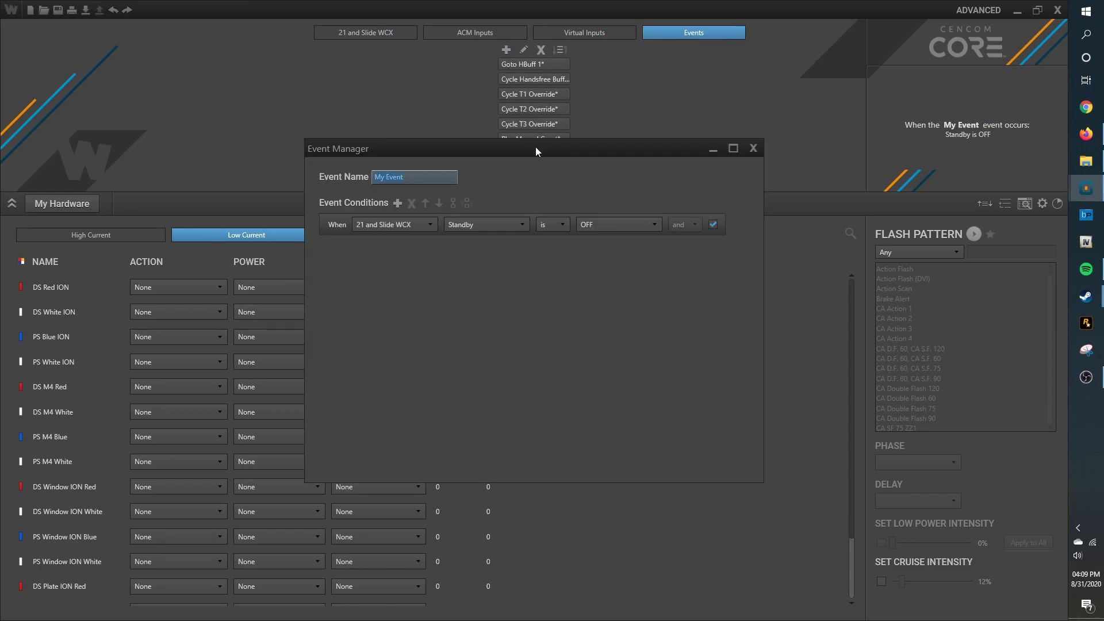
{"action": "left_click", "coordinate": [397, 225]}
{"action": "left_click", "coordinate": [408, 227]}
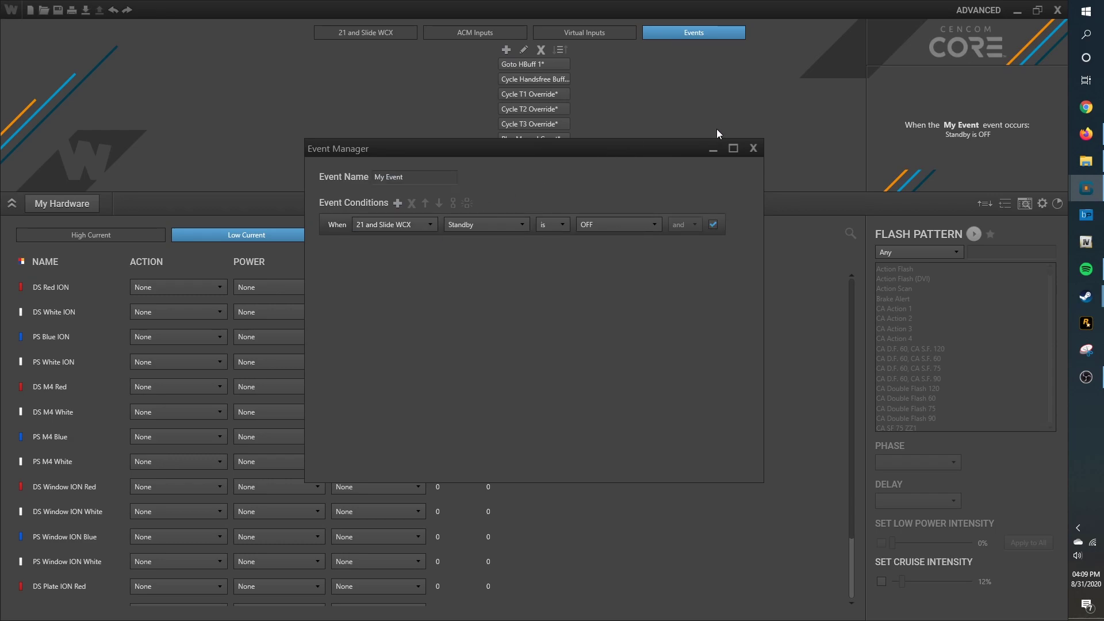
{"action": "left_click", "coordinate": [753, 148]}
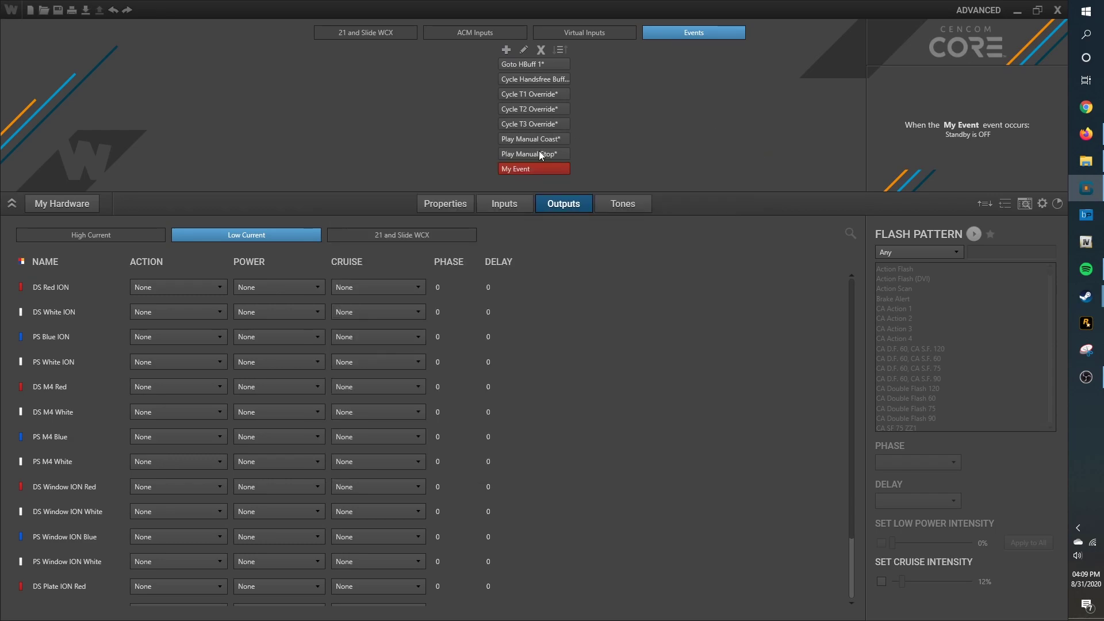
{"action": "left_click", "coordinate": [542, 50]}
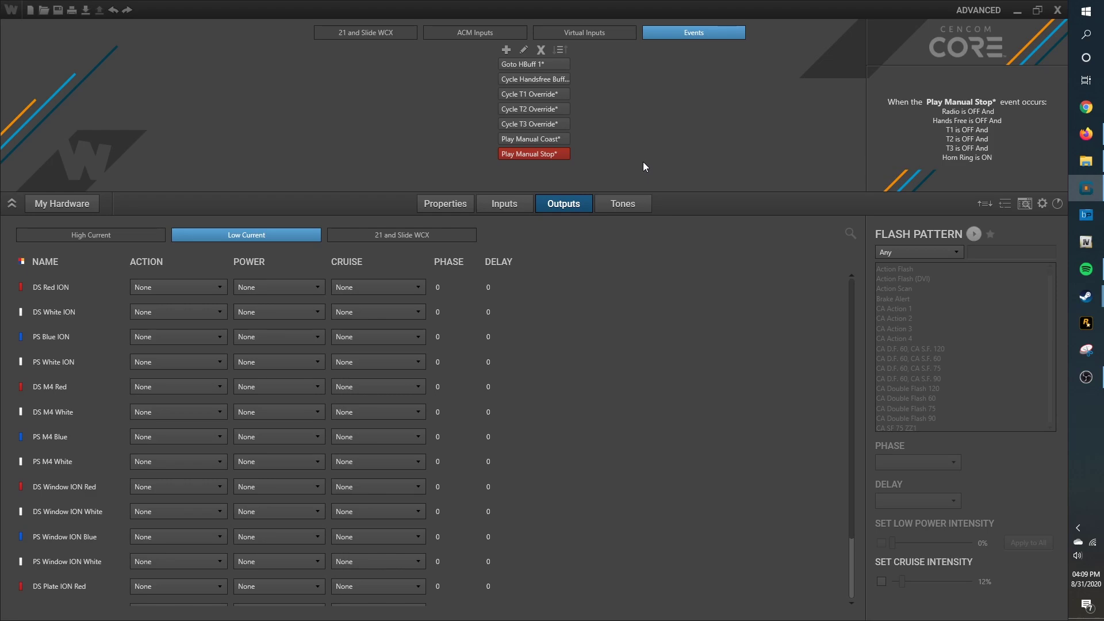
Step: Return to the 21 and Slide WCX view and select DS and PS Plate ION Red
{"action": "left_click", "coordinate": [372, 35]}
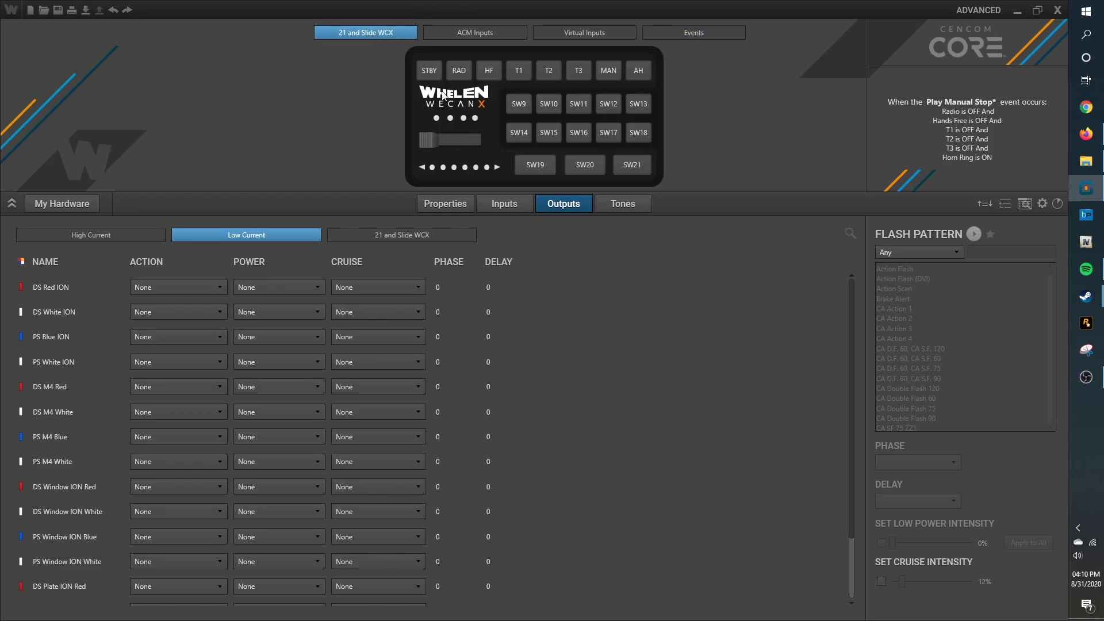
{"action": "left_click", "coordinate": [680, 35]}
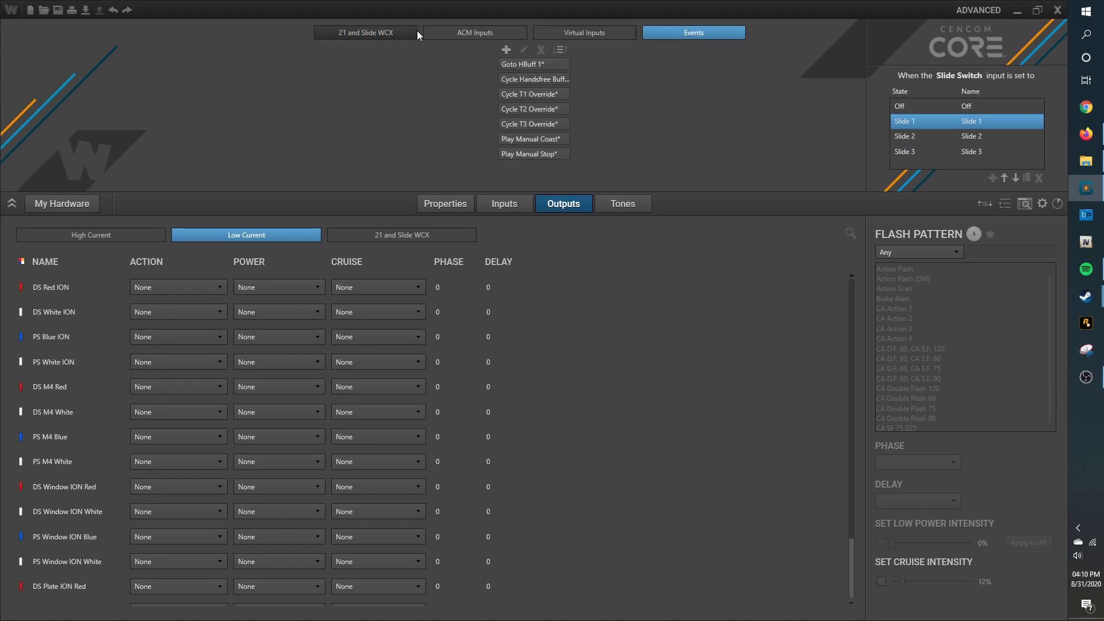
{"action": "scroll", "coordinate": [112, 563], "scroll_direction": "down", "scroll_amount": 3}
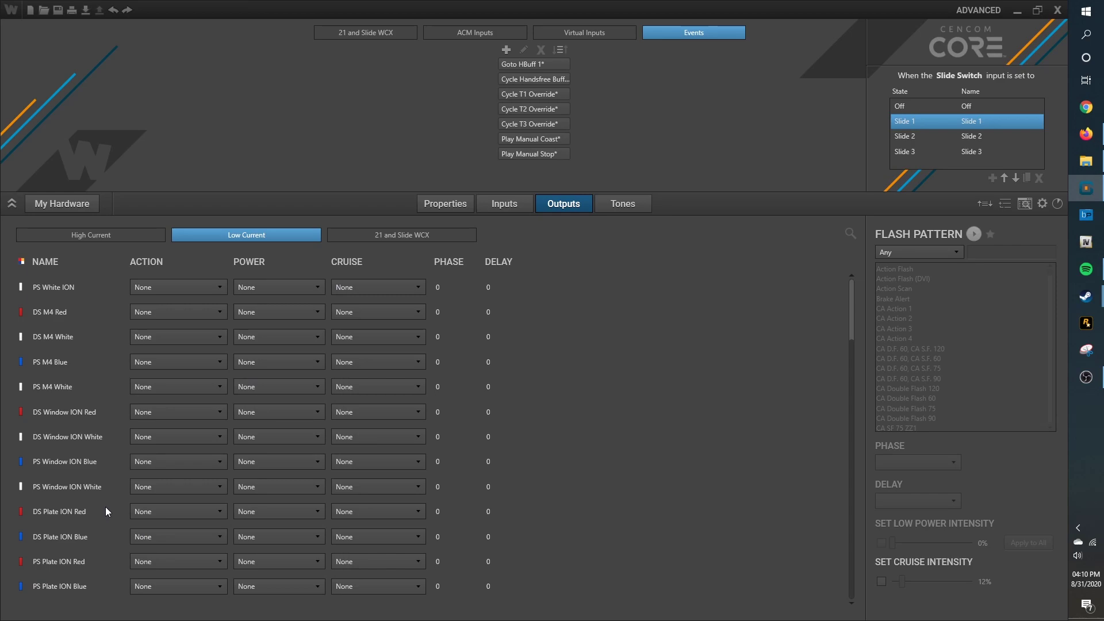
{"action": "left_click", "coordinate": [107, 511]}
{"action": "left_click", "coordinate": [101, 562]}
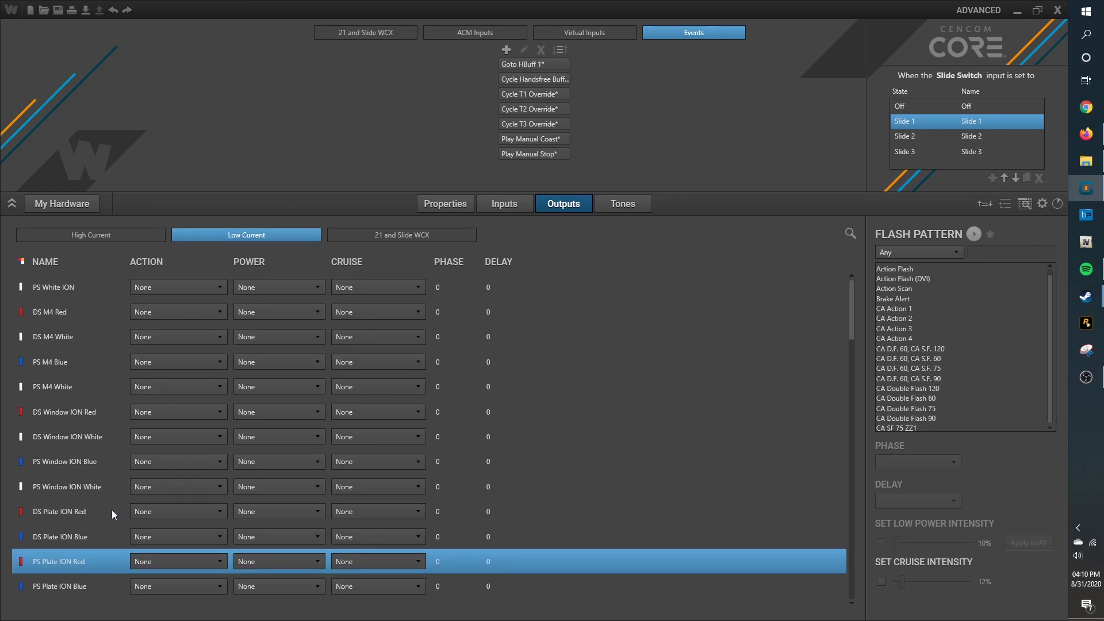
{"action": "left_click", "coordinate": [113, 511], "text": "shift"}
{"action": "left_click", "coordinate": [113, 512]}
{"action": "left_click", "coordinate": [104, 565], "text": "ctrl"}
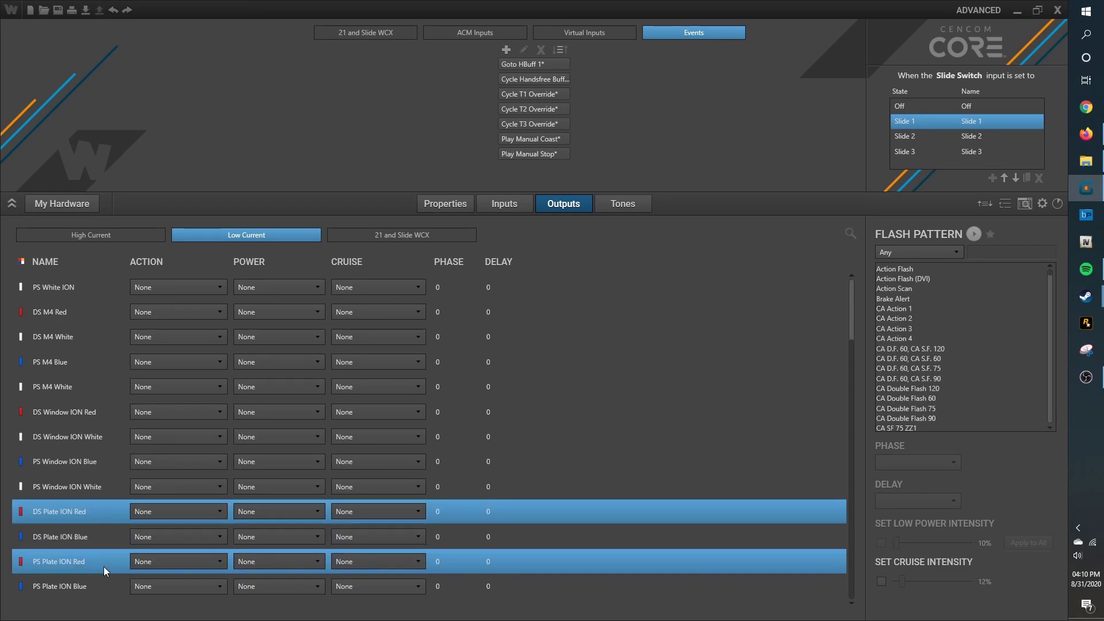
Step: Set both red plate outputs to Turn On with the Single Flash 75 pattern
{"action": "left_click", "coordinate": [149, 511]}
{"action": "left_click", "coordinate": [154, 532]}
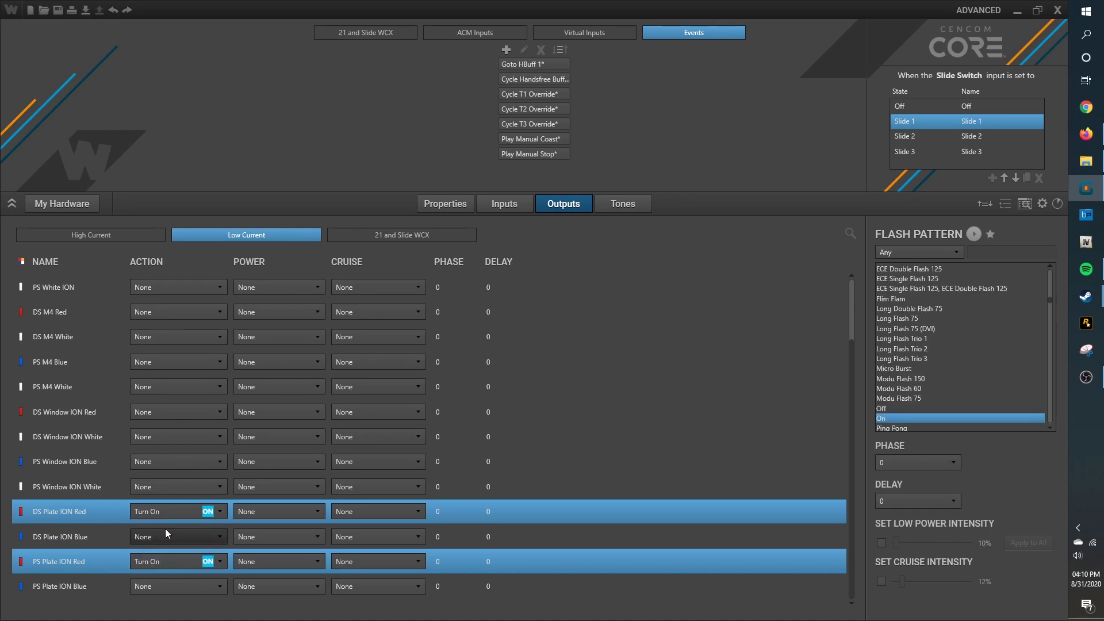
{"action": "scroll", "coordinate": [938, 380], "scroll_direction": "down", "scroll_amount": 6}
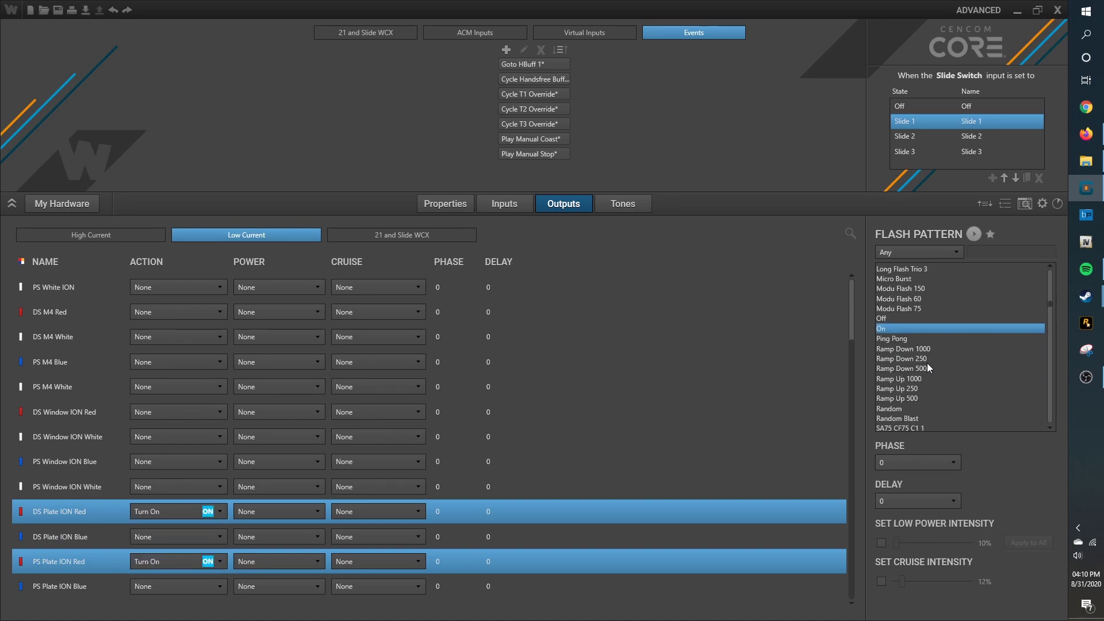
{"action": "scroll", "coordinate": [910, 326], "scroll_direction": "down", "scroll_amount": 5}
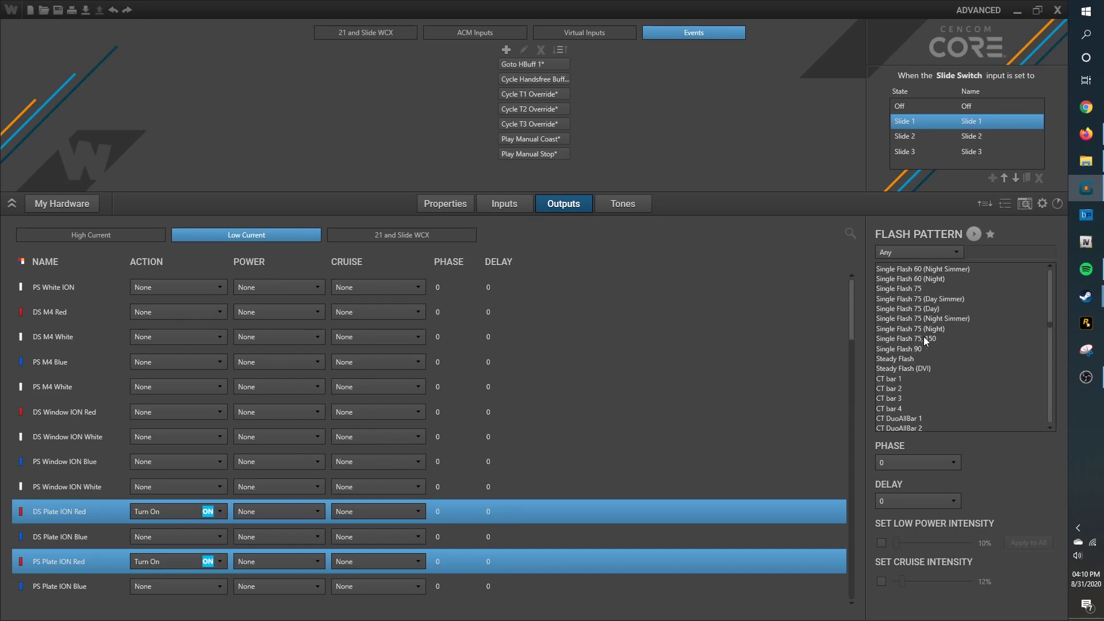
{"action": "left_click", "coordinate": [920, 378]}
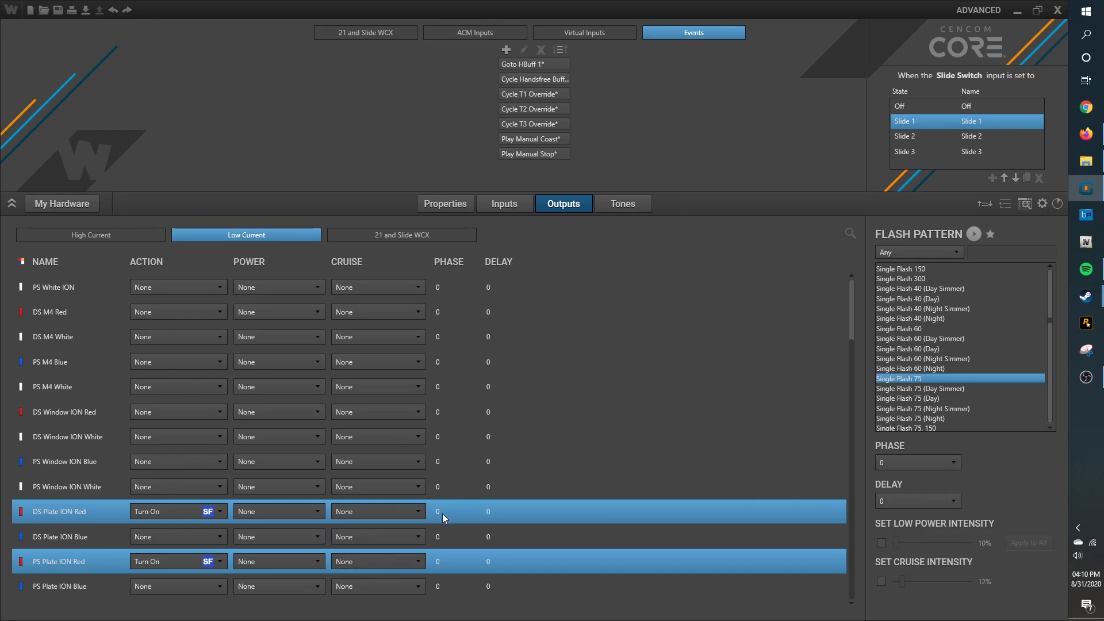
{"action": "left_click", "coordinate": [393, 512]}
{"action": "left_click", "coordinate": [400, 511]}
Step: Set DS Plate ION Red's phase to 180, leaving PS Plate ION Red at 0
{"action": "left_click", "coordinate": [87, 514]}
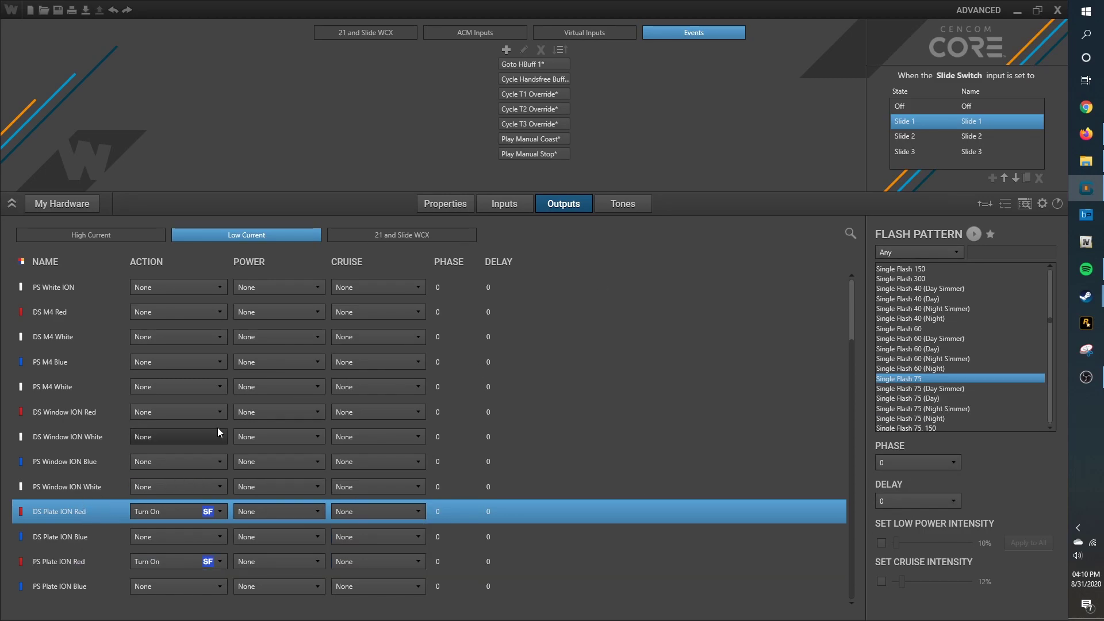
{"action": "left_click", "coordinate": [451, 206]}
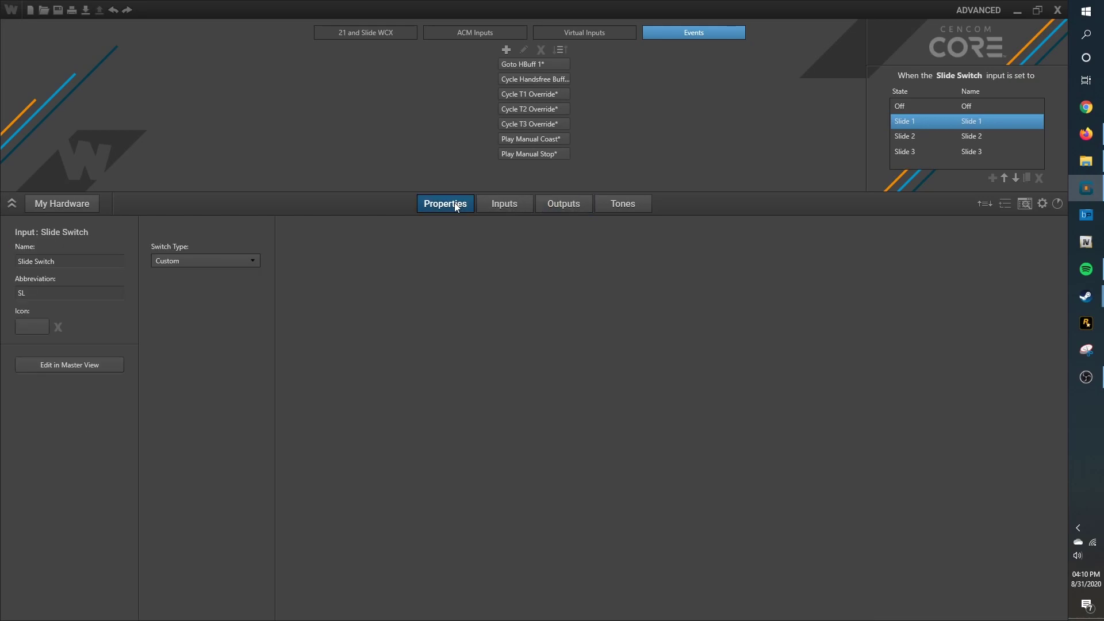
{"action": "left_click", "coordinate": [551, 205]}
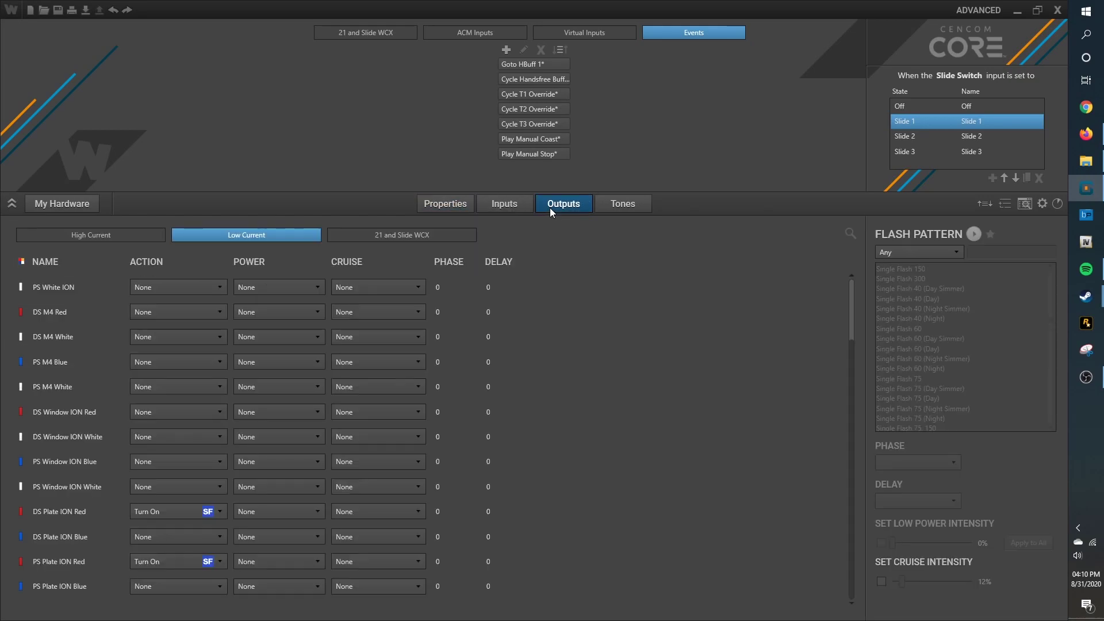
{"action": "left_click", "coordinate": [116, 510]}
{"action": "left_click", "coordinate": [107, 560], "text": "ctrl"}
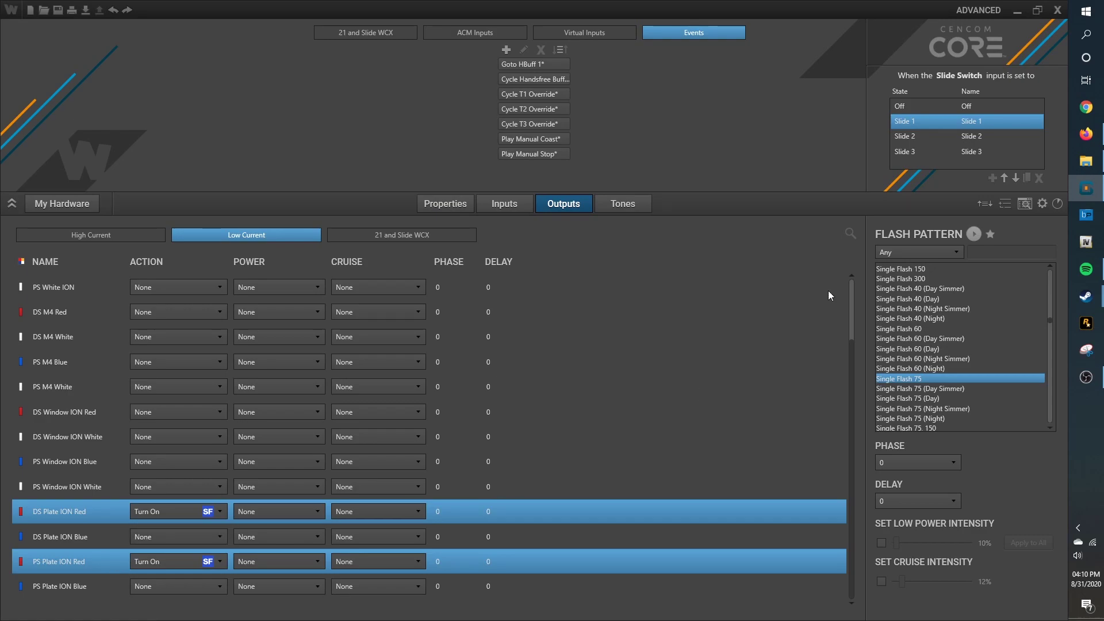
{"action": "left_click", "coordinate": [898, 465]}
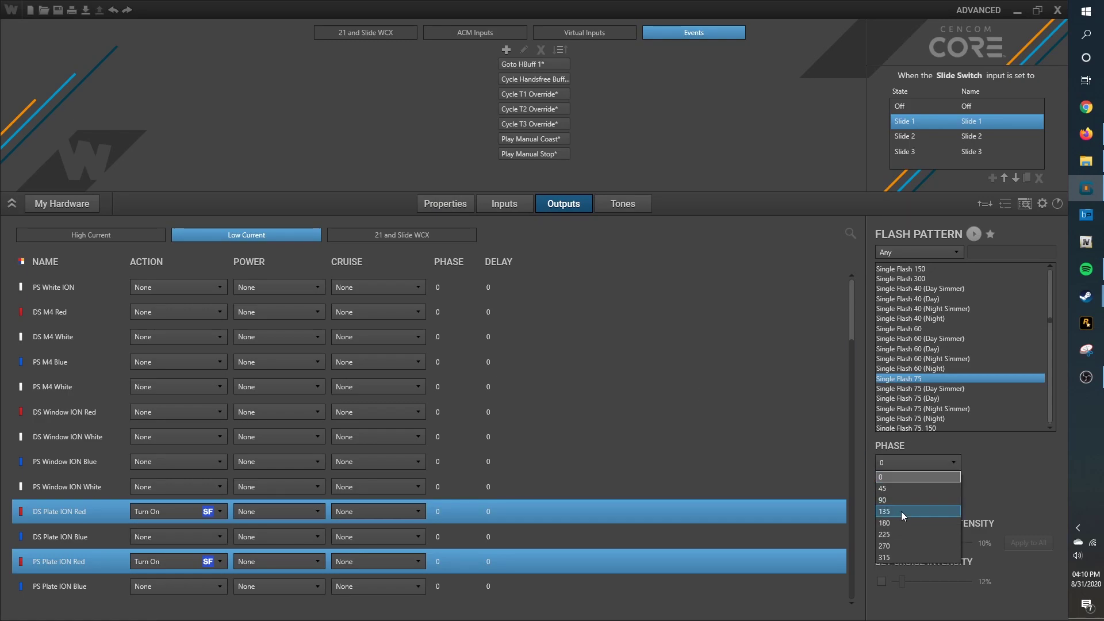
{"action": "left_click", "coordinate": [894, 469]}
{"action": "left_click", "coordinate": [466, 514]}
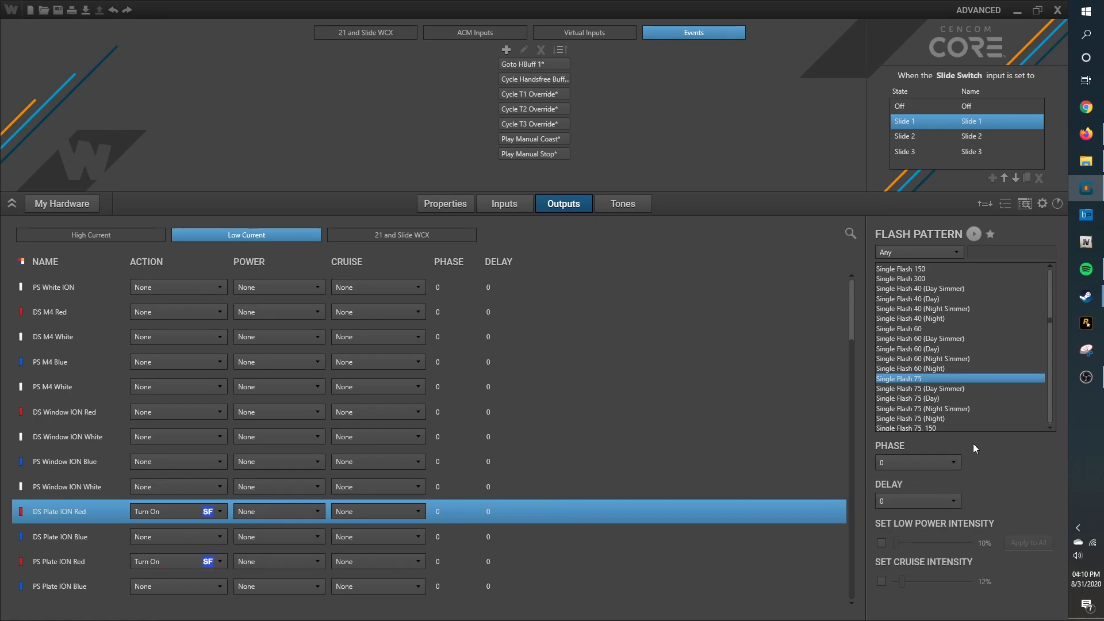
{"action": "left_click", "coordinate": [924, 463]}
{"action": "left_click", "coordinate": [896, 523]}
Step: Preview the alternating flash pattern on the plate outputs, then stop the preview
{"action": "left_click", "coordinate": [973, 236]}
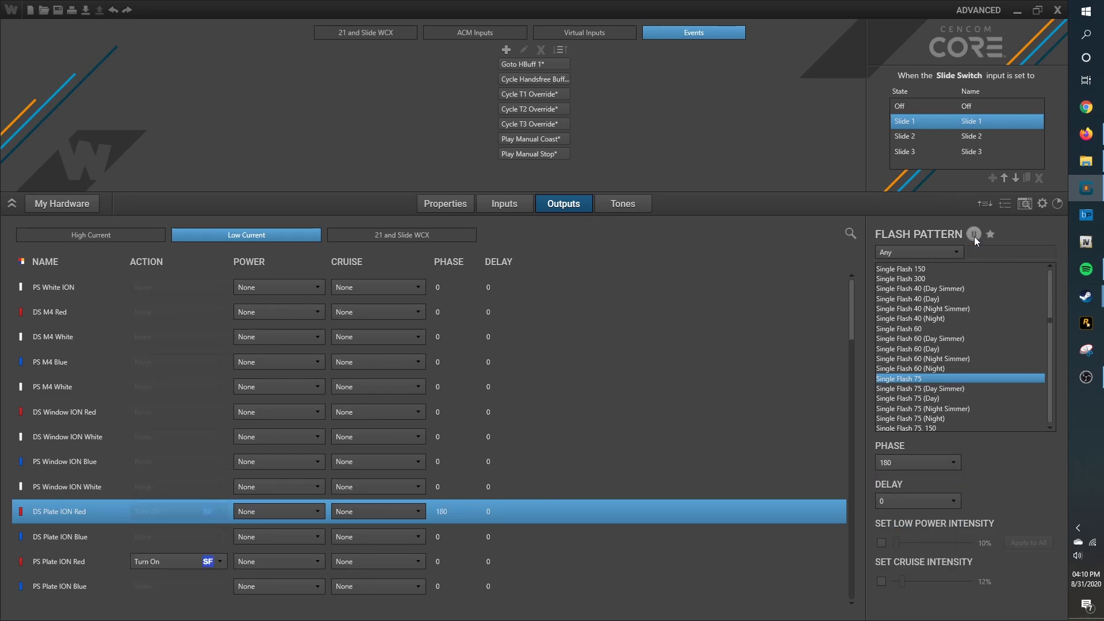
{"action": "left_click", "coordinate": [450, 562]}
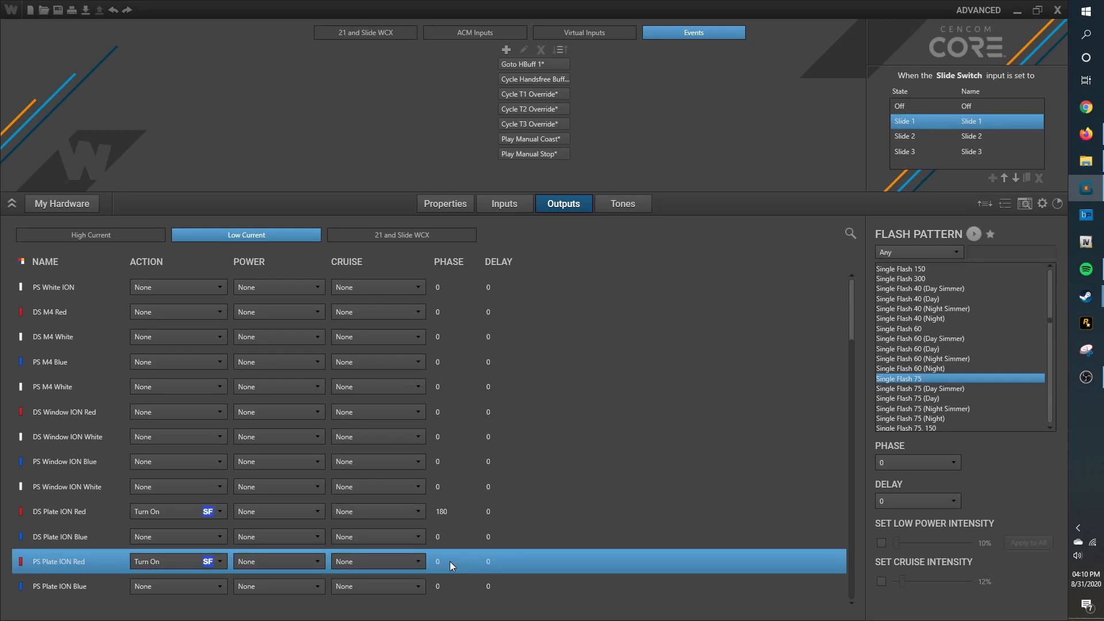
{"action": "left_click", "coordinate": [464, 514]}
{"action": "left_click", "coordinate": [458, 565]}
{"action": "left_click", "coordinate": [453, 506]}
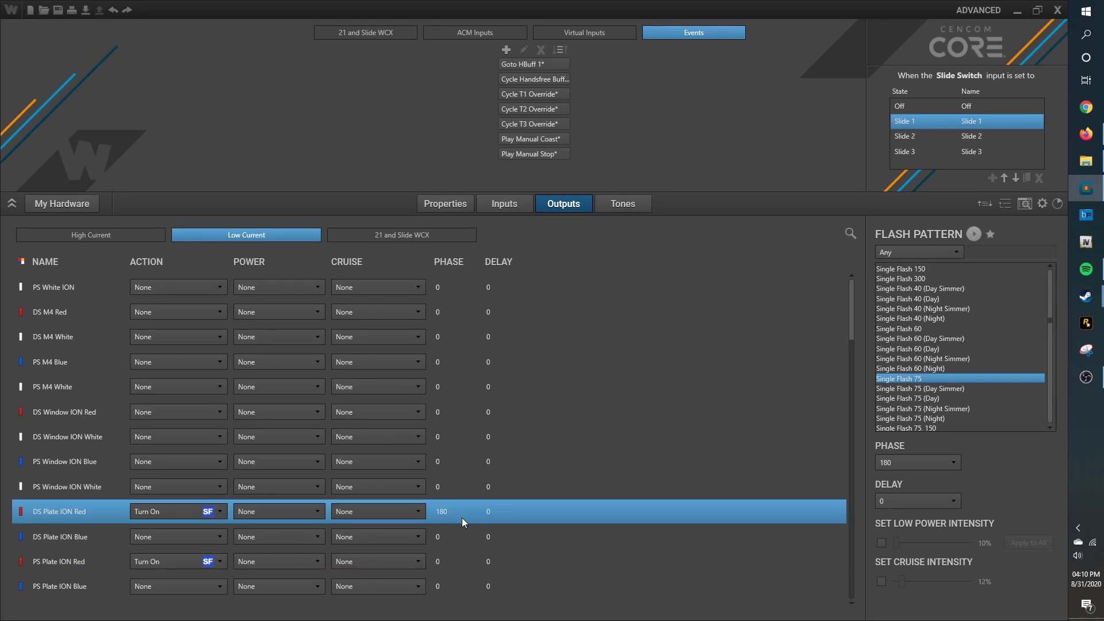
{"action": "left_click", "coordinate": [973, 233]}
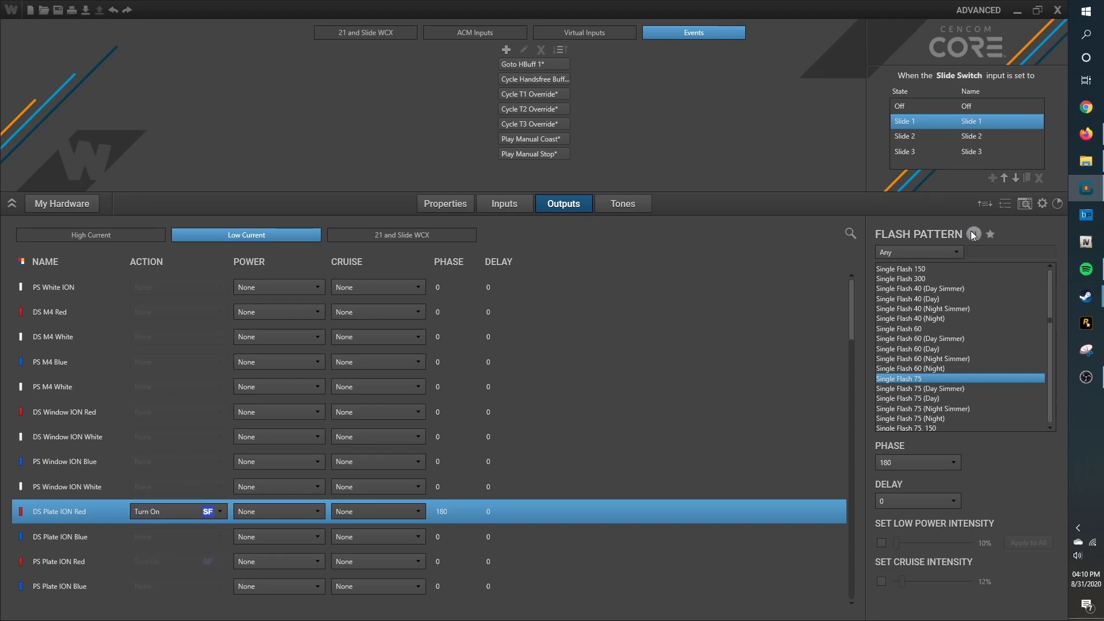
{"action": "left_click", "coordinate": [974, 234]}
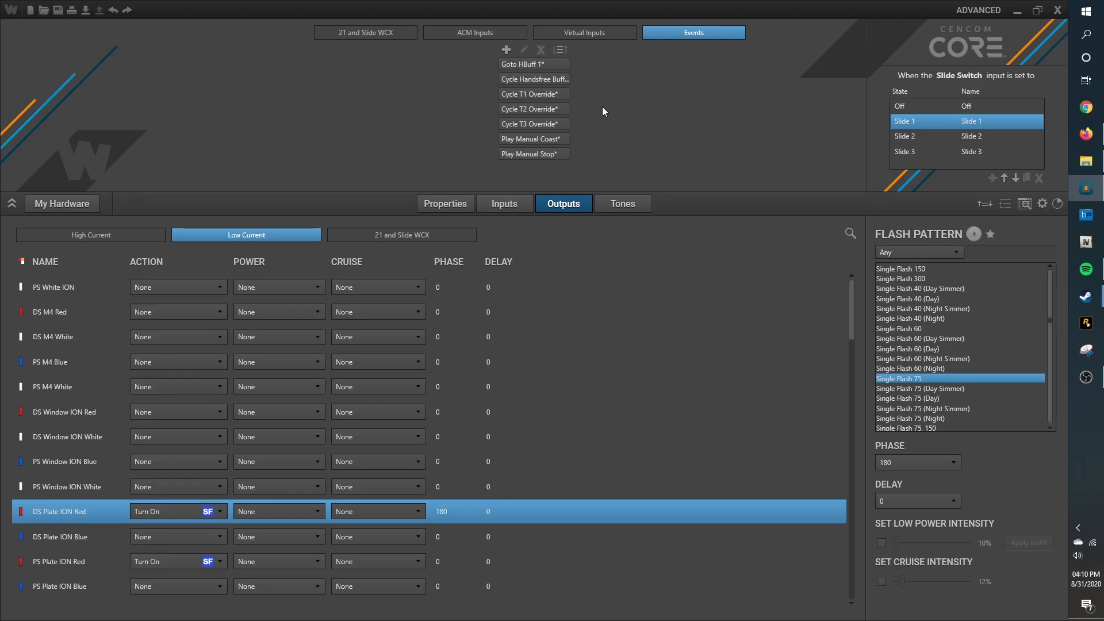
Step: Create a new event named SS1 Park with the condition Slide Switch at Slide 1
{"action": "left_click", "coordinate": [506, 50]}
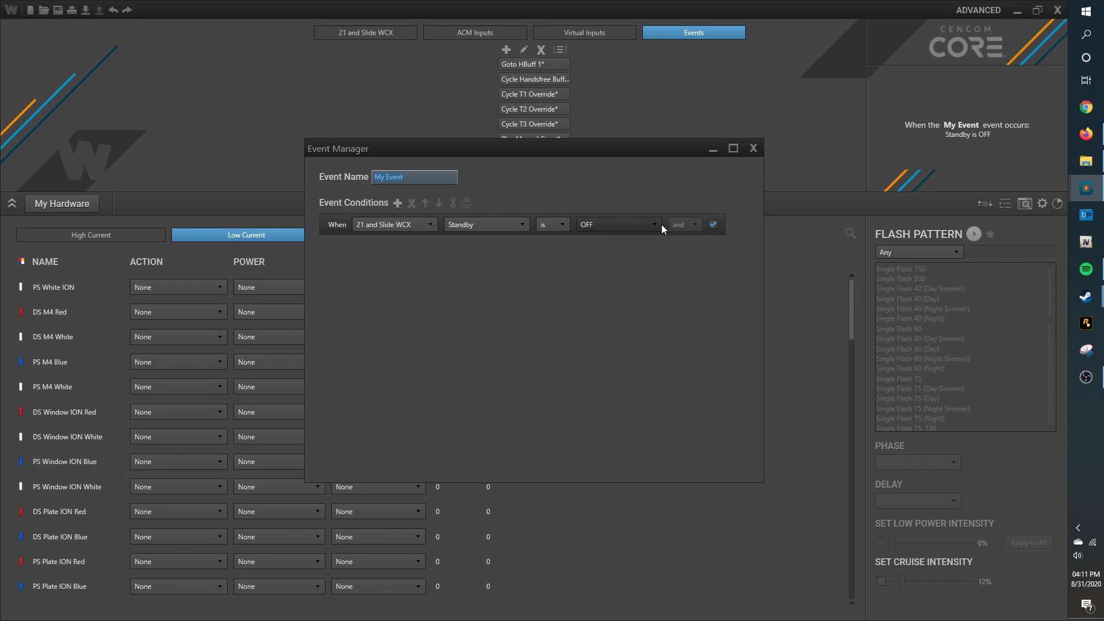
{"action": "type", "text": "SS1 Park"}
{"action": "left_click", "coordinate": [475, 229]}
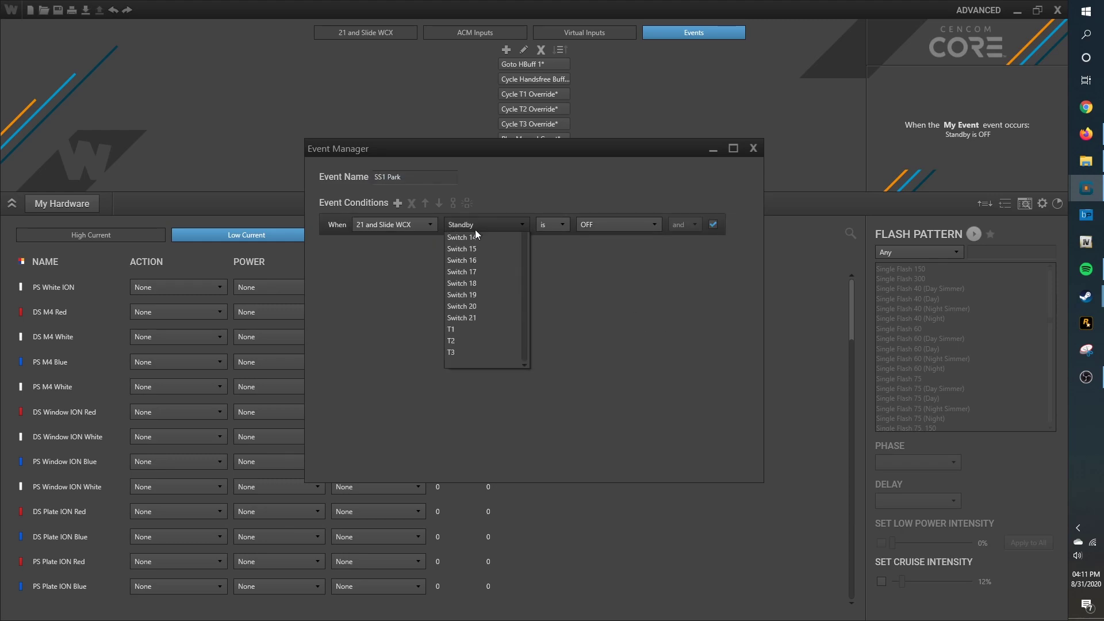
{"action": "scroll", "coordinate": [501, 337], "scroll_direction": "up", "scroll_amount": 3}
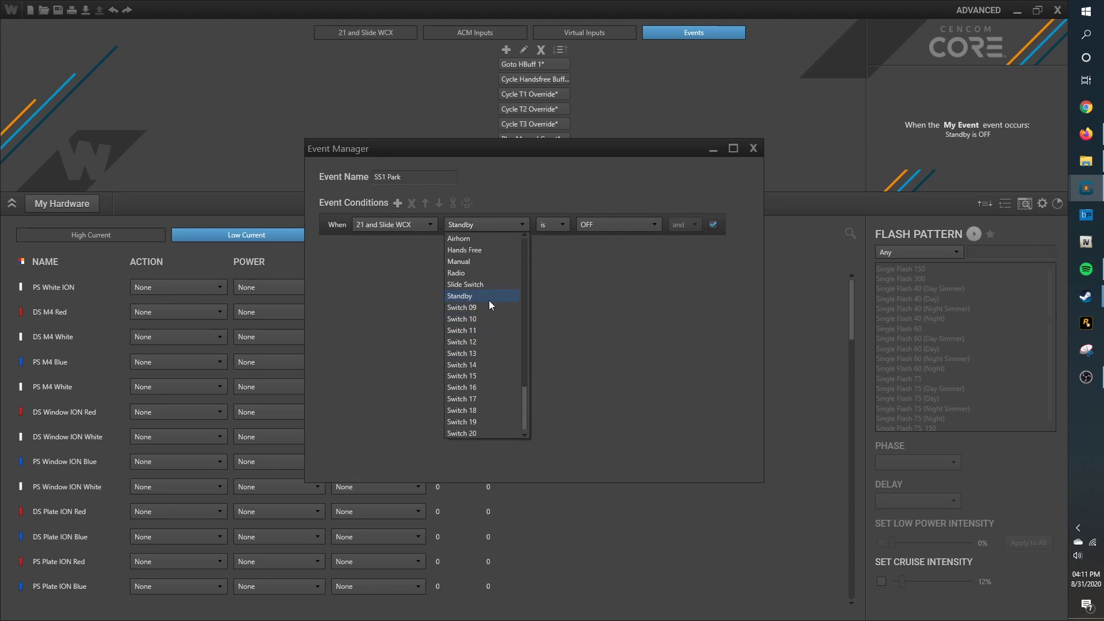
{"action": "left_click", "coordinate": [490, 283]}
{"action": "left_click", "coordinate": [611, 221]}
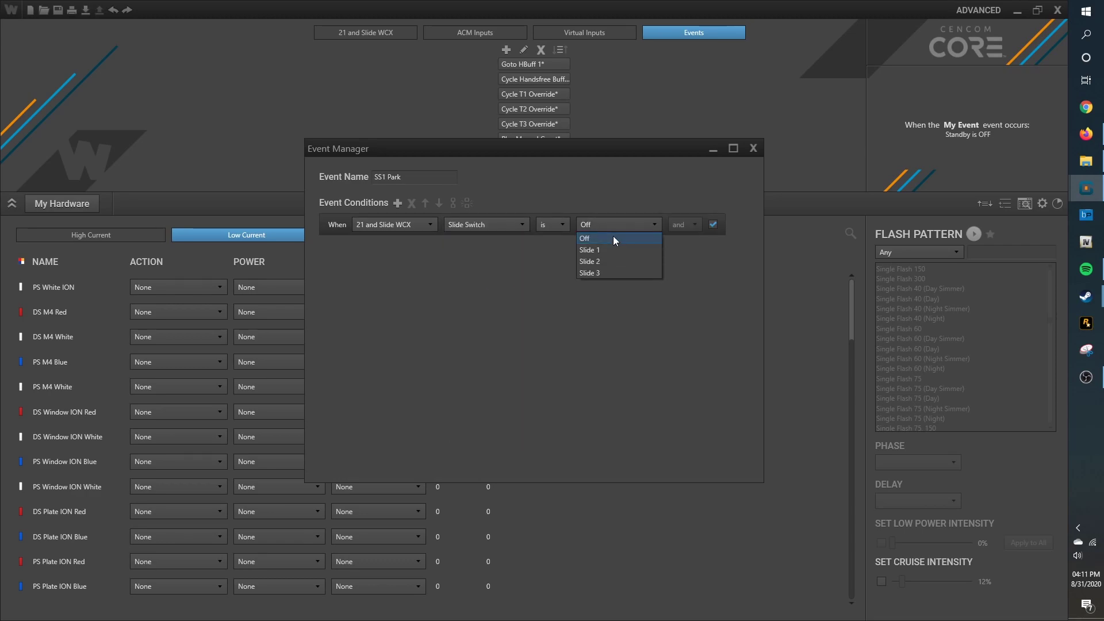
{"action": "left_click", "coordinate": [607, 249]}
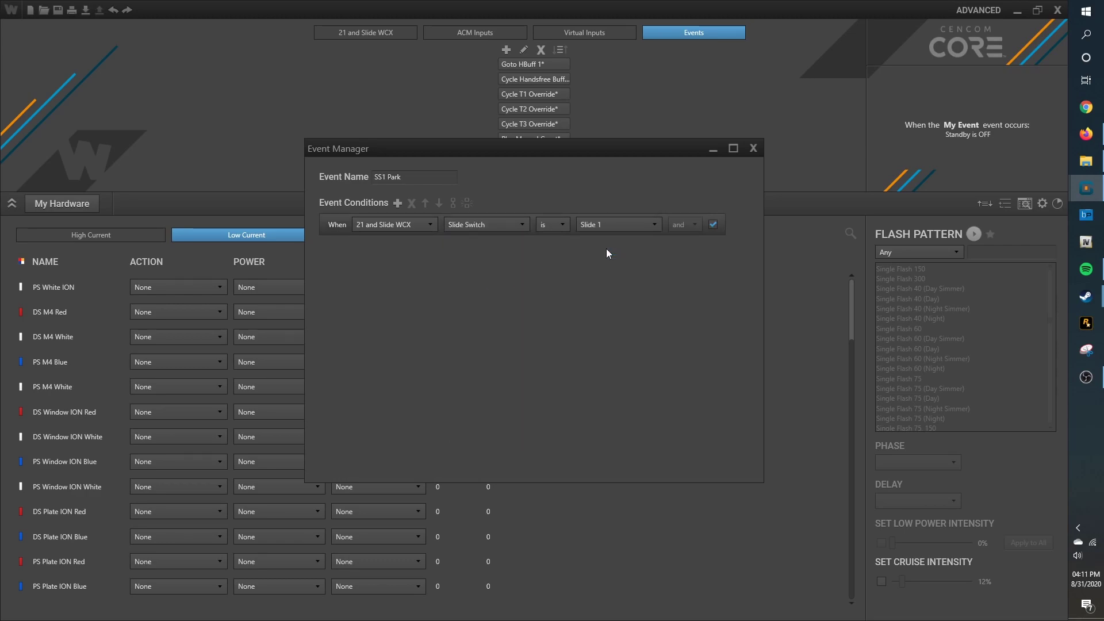
Step: Add a second condition requiring ACM Inputs Park Kill to be ON
{"action": "left_click", "coordinate": [398, 203]}
{"action": "left_click", "coordinate": [393, 251]}
{"action": "left_click", "coordinate": [400, 251]}
{"action": "left_click", "coordinate": [399, 250]}
{"action": "left_click", "coordinate": [402, 280]}
{"action": "left_click", "coordinate": [493, 249]}
{"action": "left_click", "coordinate": [397, 248]}
{"action": "left_click", "coordinate": [398, 248]}
{"action": "left_click", "coordinate": [378, 274]}
{"action": "left_click", "coordinate": [448, 252]}
{"action": "scroll", "coordinate": [497, 291], "scroll_direction": "down", "scroll_amount": 1}
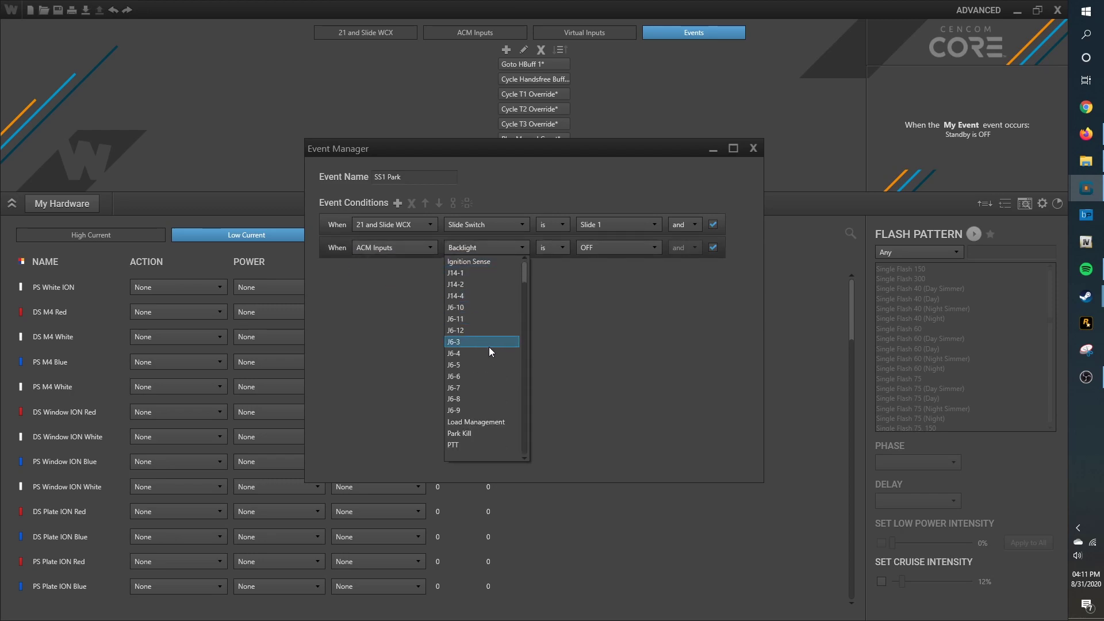
{"action": "scroll", "coordinate": [489, 374], "scroll_direction": "up", "scroll_amount": 2}
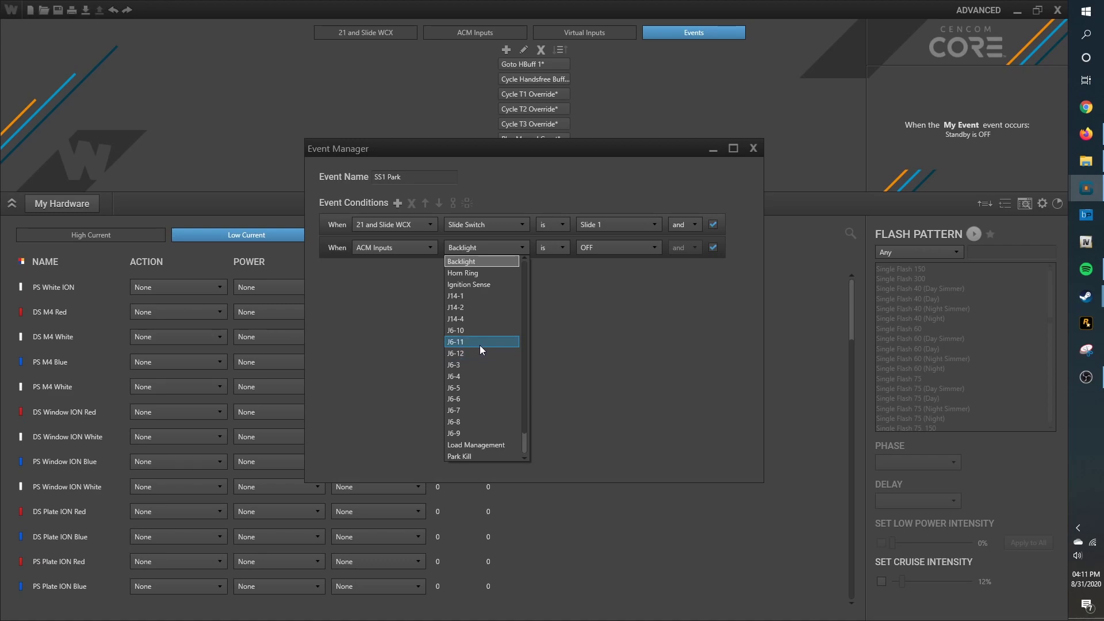
{"action": "scroll", "coordinate": [503, 325], "scroll_direction": "down", "scroll_amount": 2}
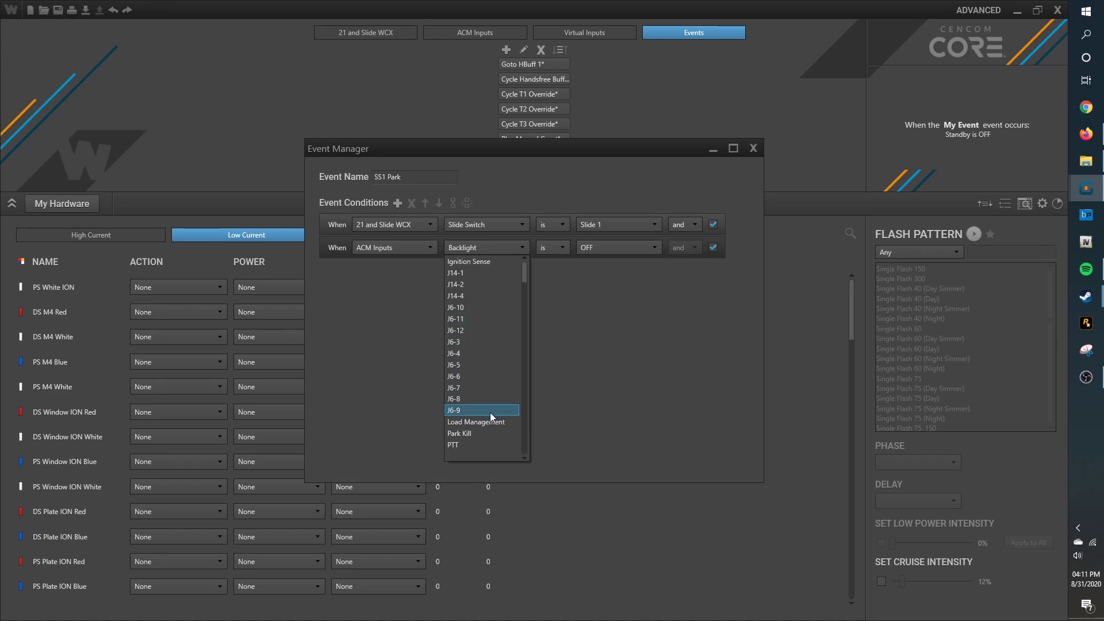
{"action": "left_click", "coordinate": [484, 433]}
{"action": "left_click", "coordinate": [603, 247]}
{"action": "left_click", "coordinate": [591, 276]}
Step: Save SS1 Park and give DS and PS Plate ION Red the DVI Single Flash 75 (Day) pattern
{"action": "left_click", "coordinate": [743, 158]}
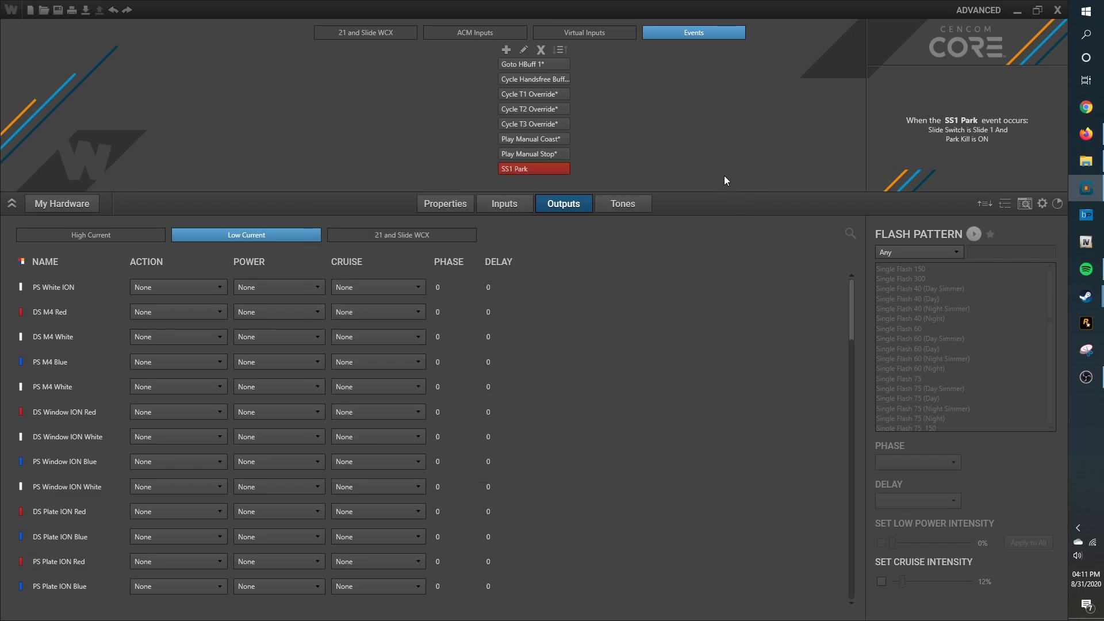
{"action": "left_click", "coordinate": [106, 508]}
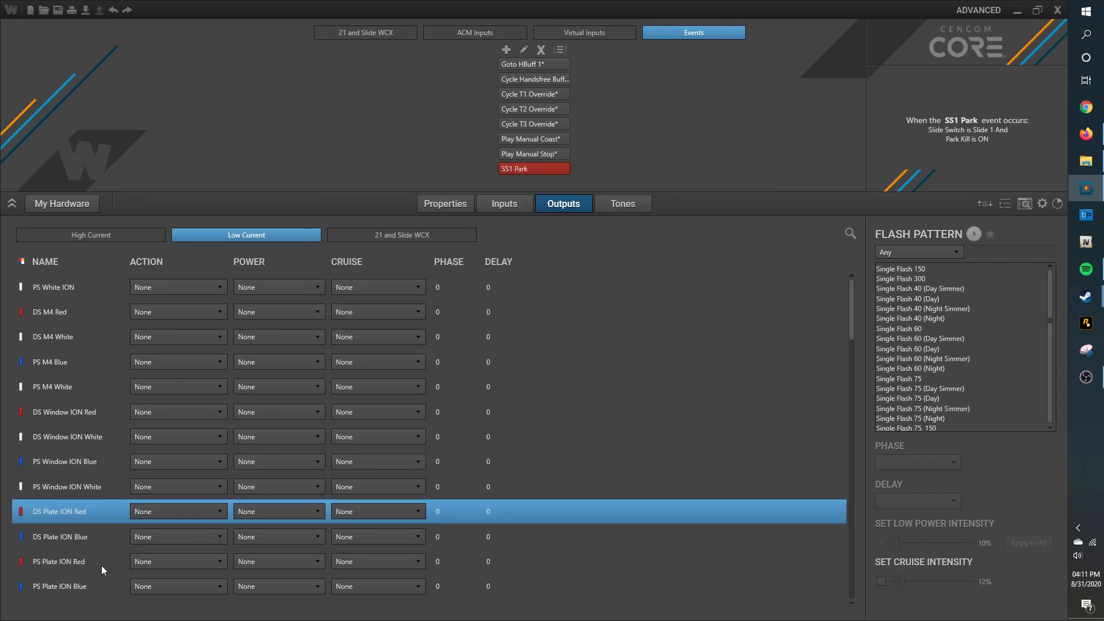
{"action": "left_click", "coordinate": [101, 565], "text": "ctrl"}
{"action": "scroll", "coordinate": [956, 342], "scroll_direction": "up", "scroll_amount": 5}
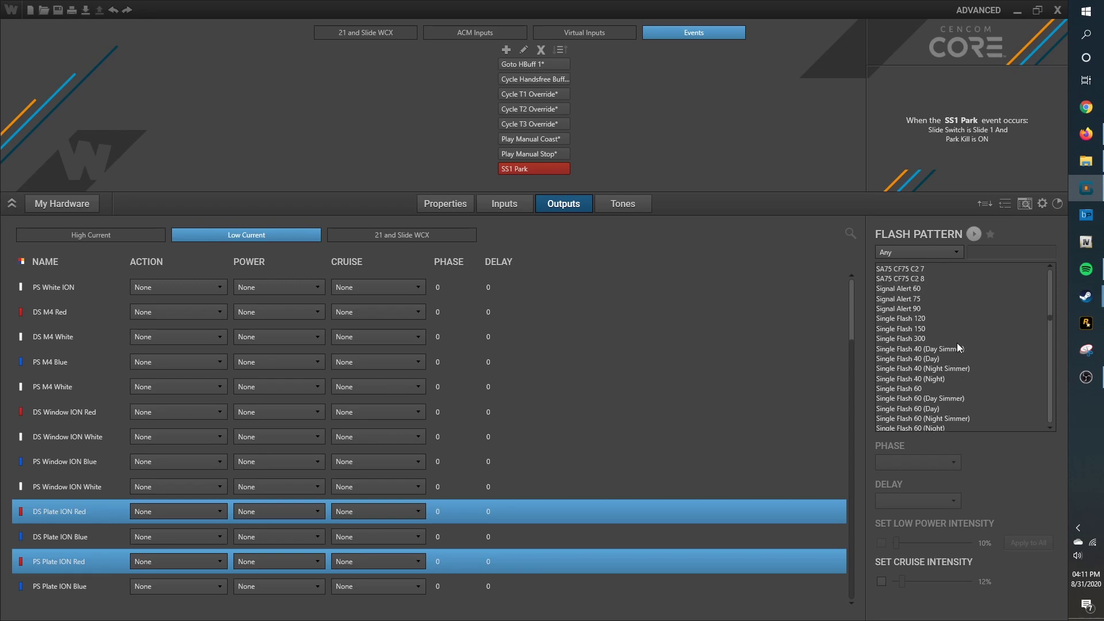
{"action": "scroll", "coordinate": [958, 358], "scroll_direction": "up", "scroll_amount": 5}
{"action": "left_click", "coordinate": [921, 255]}
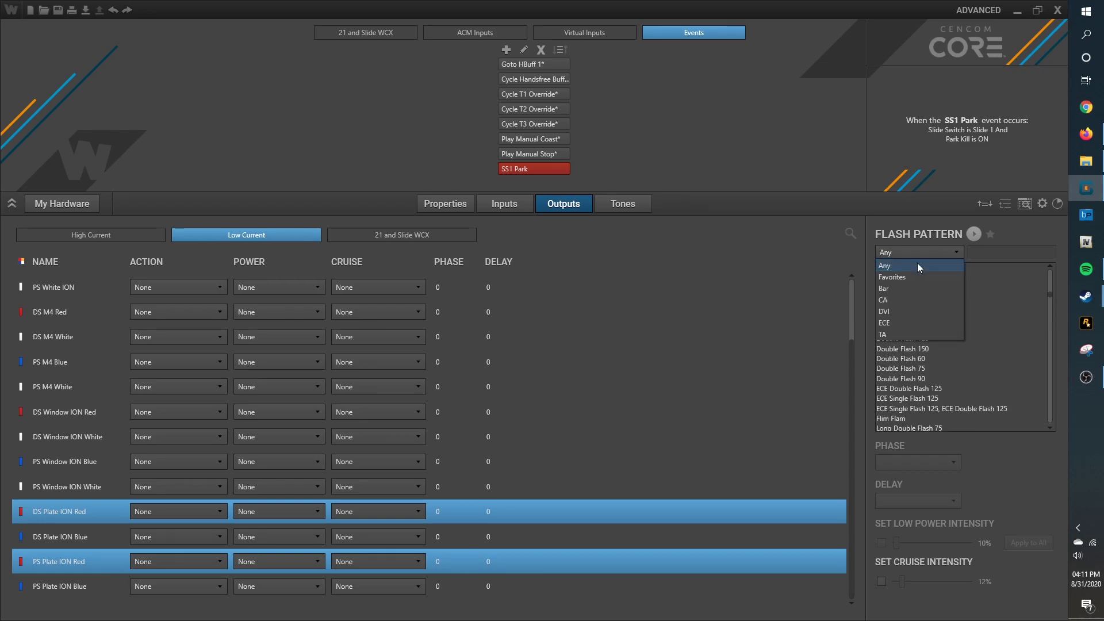
{"action": "left_click", "coordinate": [889, 312]}
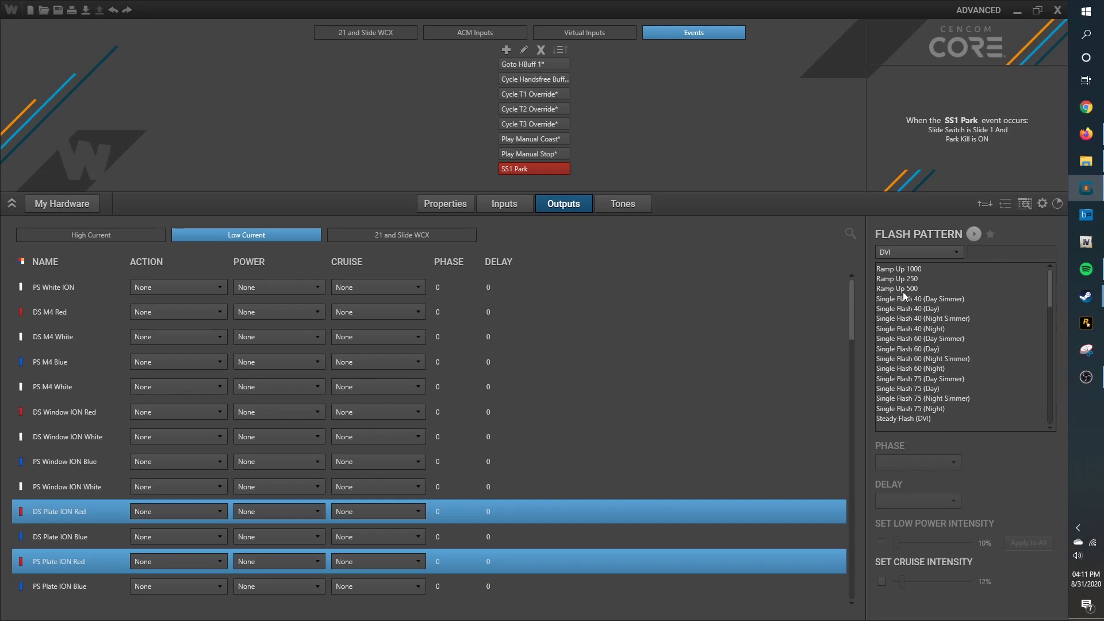
{"action": "left_click", "coordinate": [936, 387]}
Step: Set DS Plate ION Red to 180 phase, then preview and stop the pattern
{"action": "left_click", "coordinate": [456, 514]}
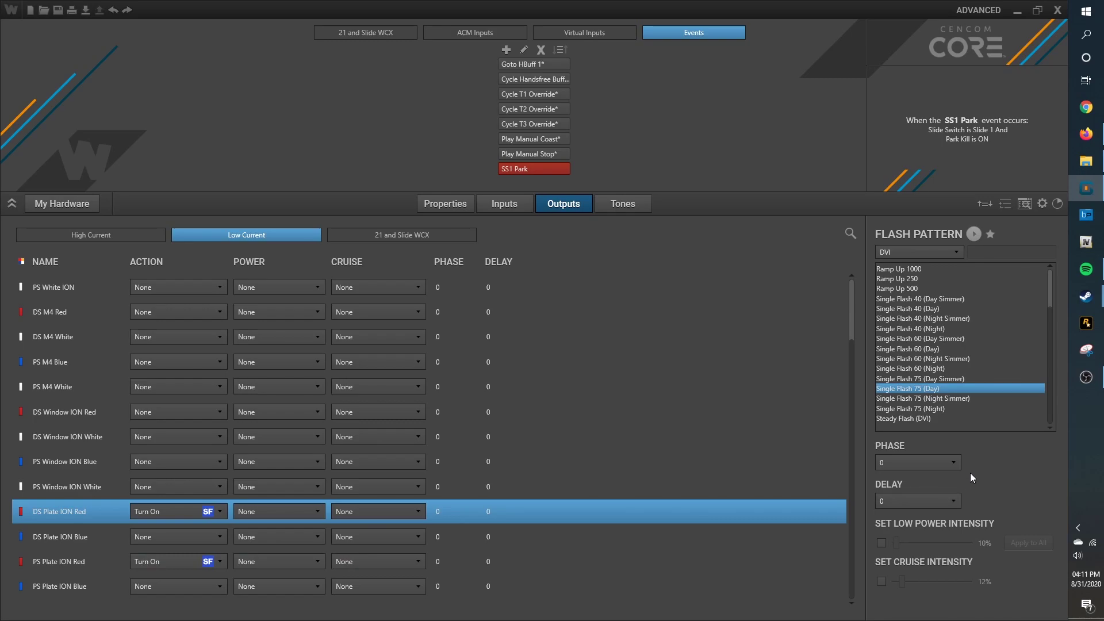
{"action": "left_click", "coordinate": [940, 466]}
{"action": "left_click", "coordinate": [891, 520]}
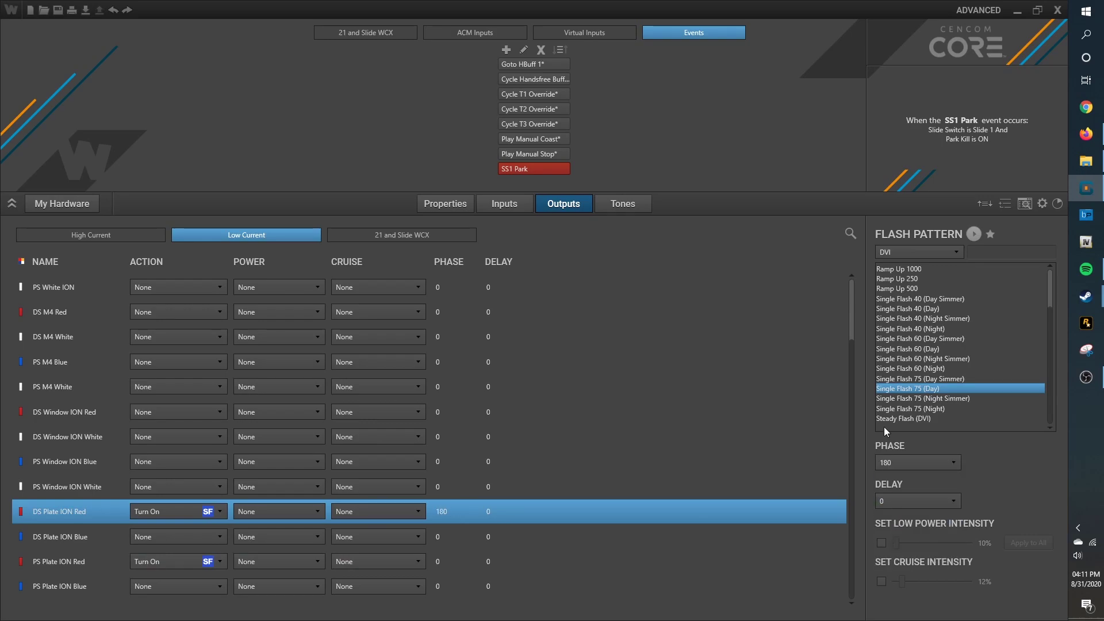
{"action": "left_click", "coordinate": [972, 234]}
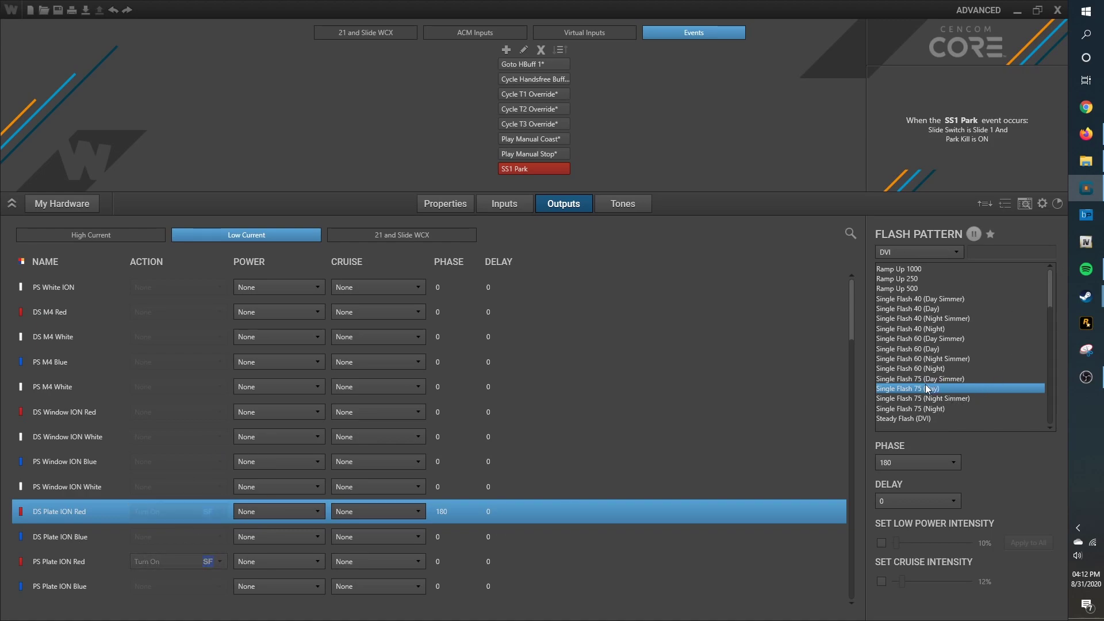
{"action": "left_click", "coordinate": [974, 234]}
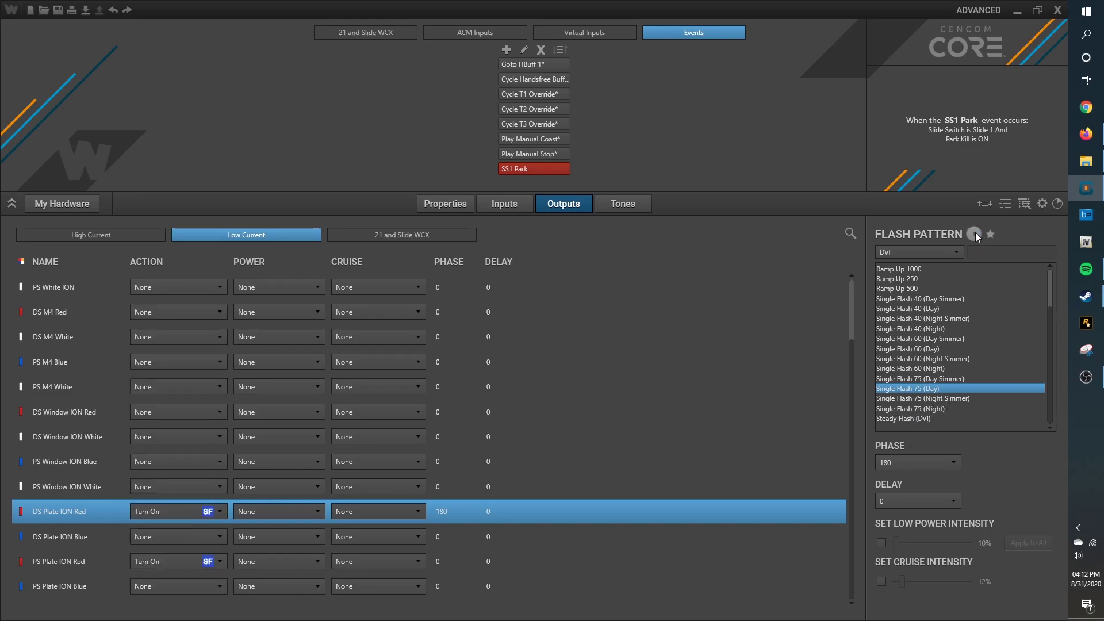
Step: Move the slide switch to Slide 2 and select all DS red and PS blue outputs
{"action": "left_click", "coordinate": [396, 33]}
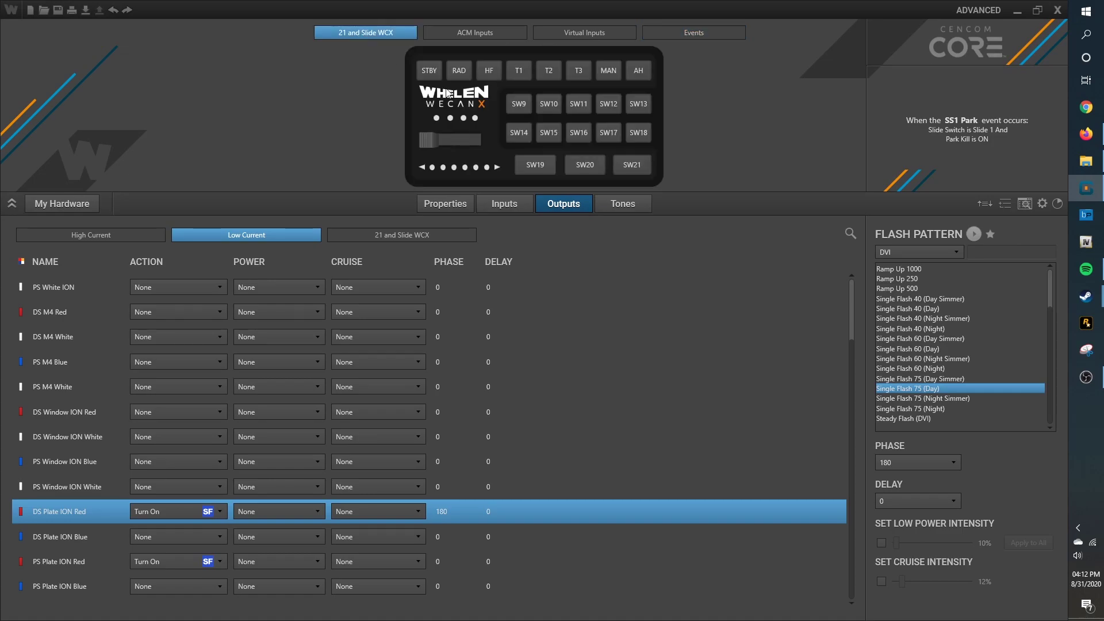
{"action": "left_click", "coordinate": [442, 142]}
{"action": "left_click", "coordinate": [934, 136]}
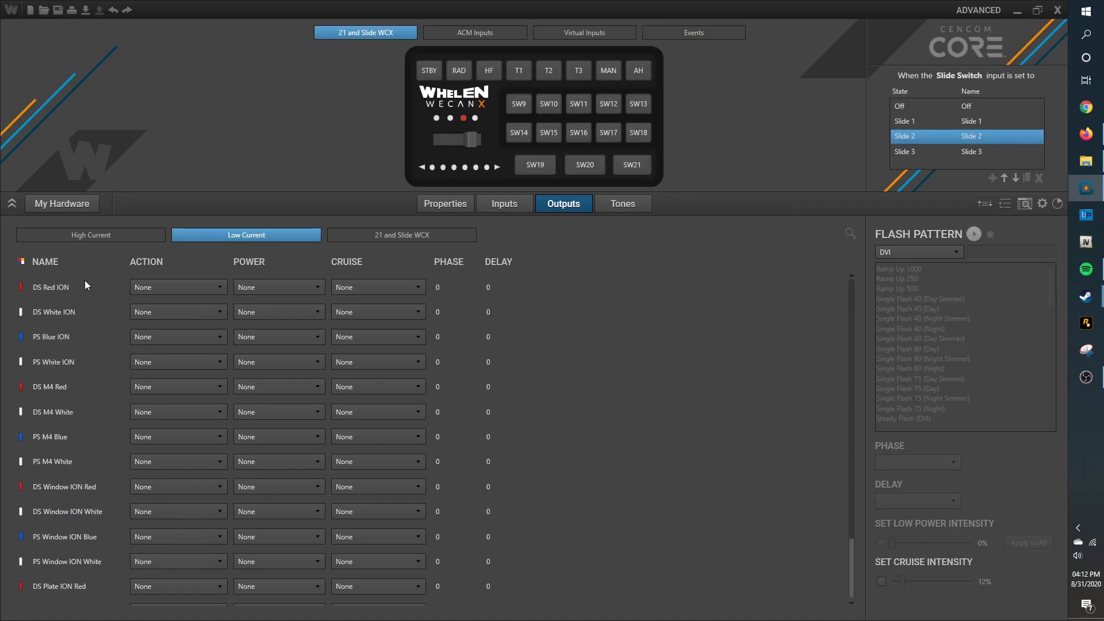
{"action": "left_click", "coordinate": [85, 281]}
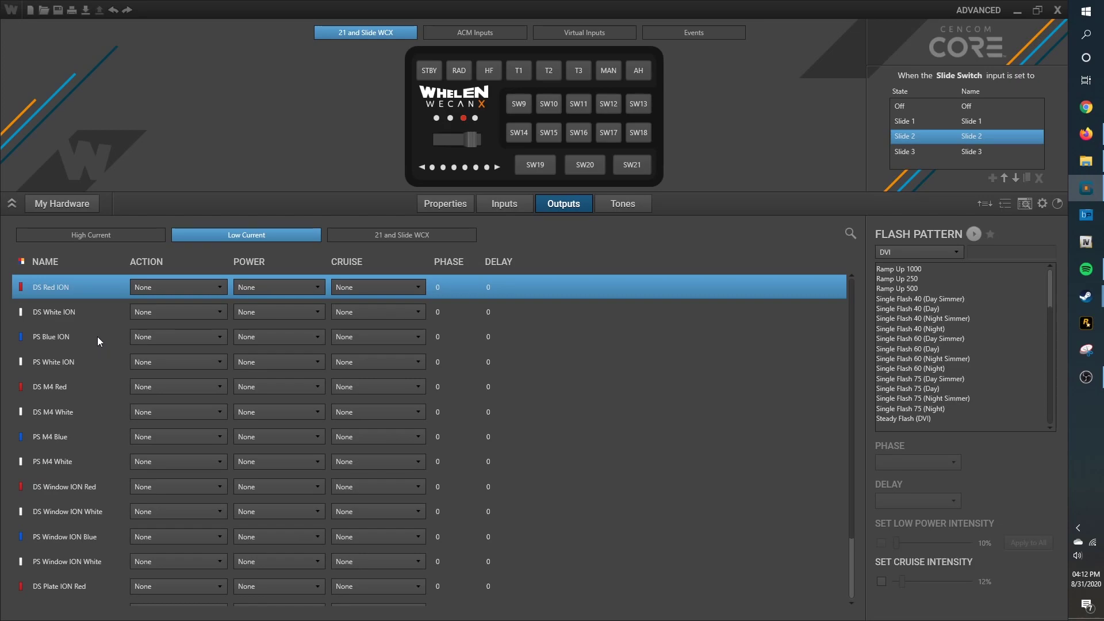
{"action": "left_click", "coordinate": [98, 335], "text": "ctrl"}
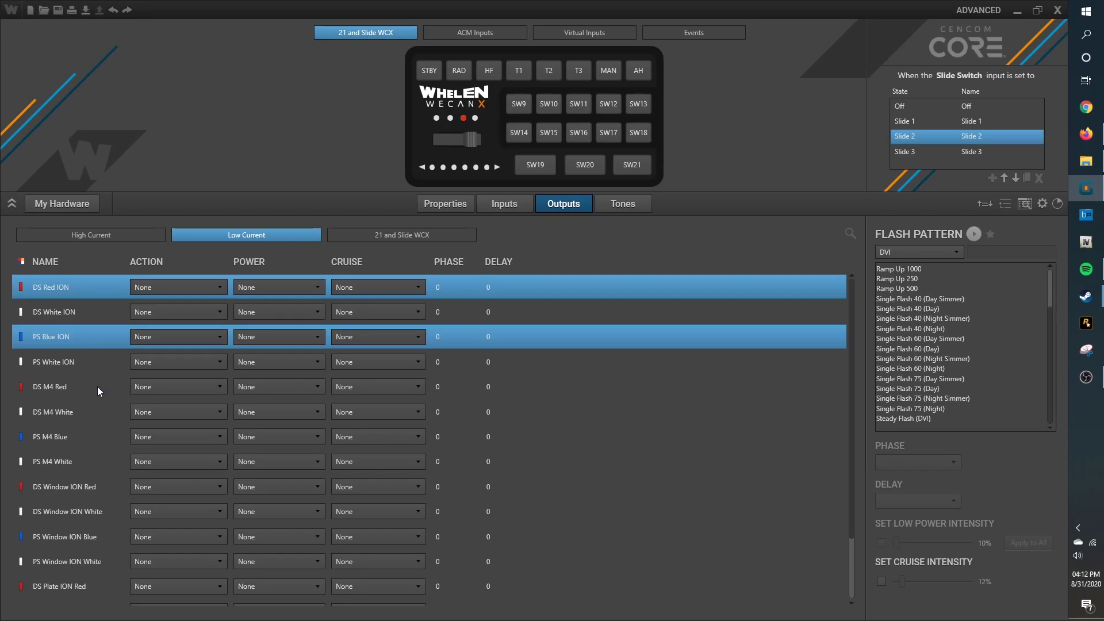
{"action": "scroll", "coordinate": [96, 382], "scroll_direction": "down", "scroll_amount": 1}
{"action": "left_click", "coordinate": [89, 313]}
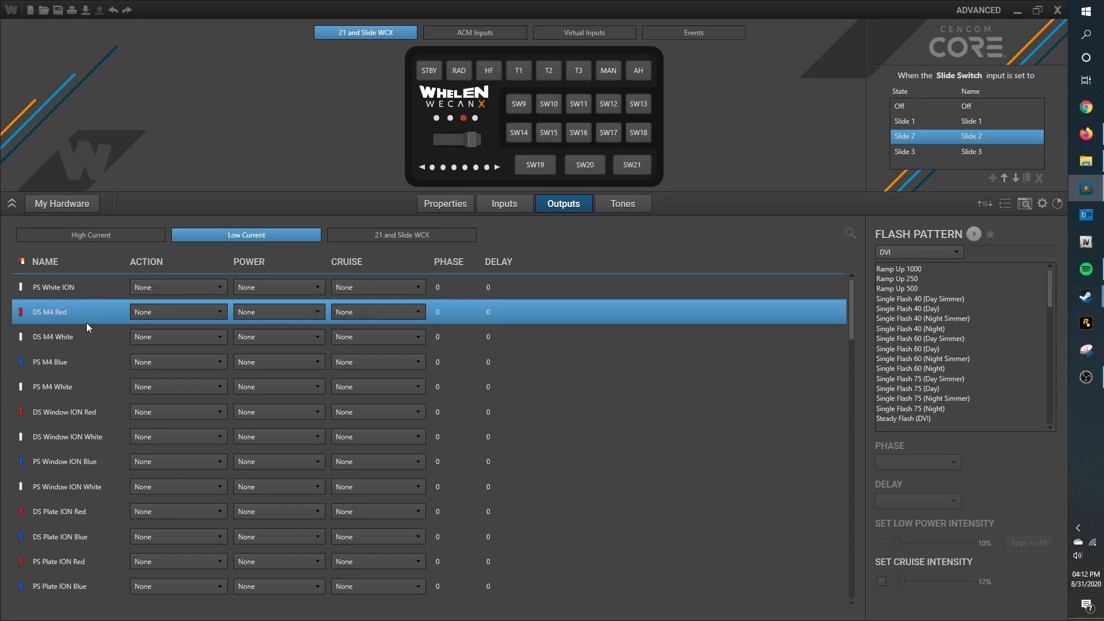
{"action": "left_click", "coordinate": [86, 368], "text": "ctrl"}
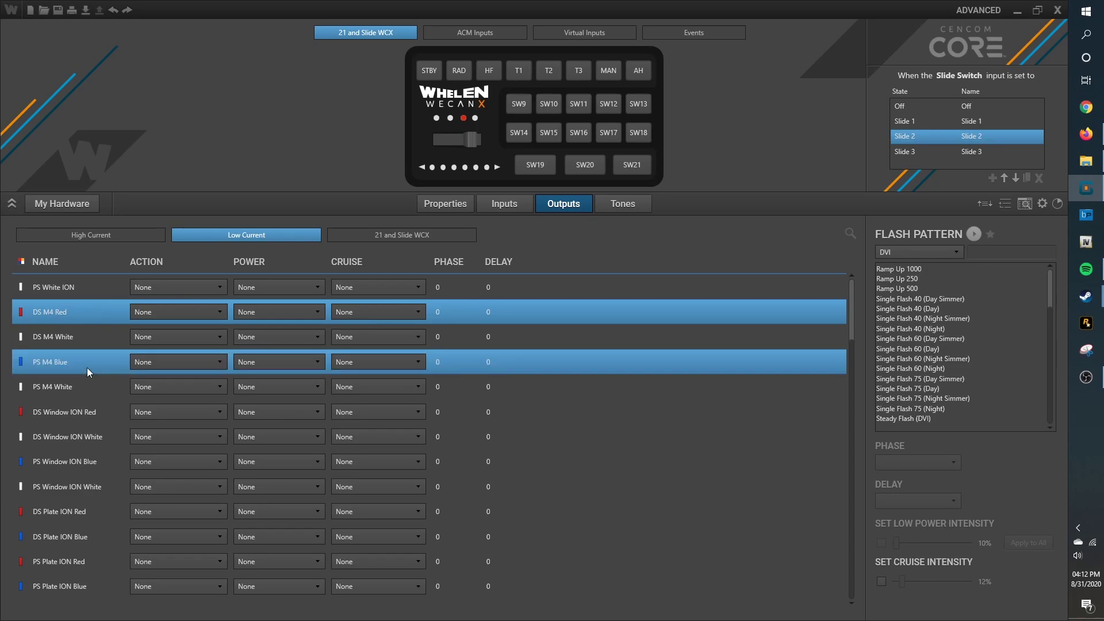
{"action": "left_click", "coordinate": [110, 411], "text": "ctrl"}
{"action": "left_click", "coordinate": [103, 463], "text": "ctrl"}
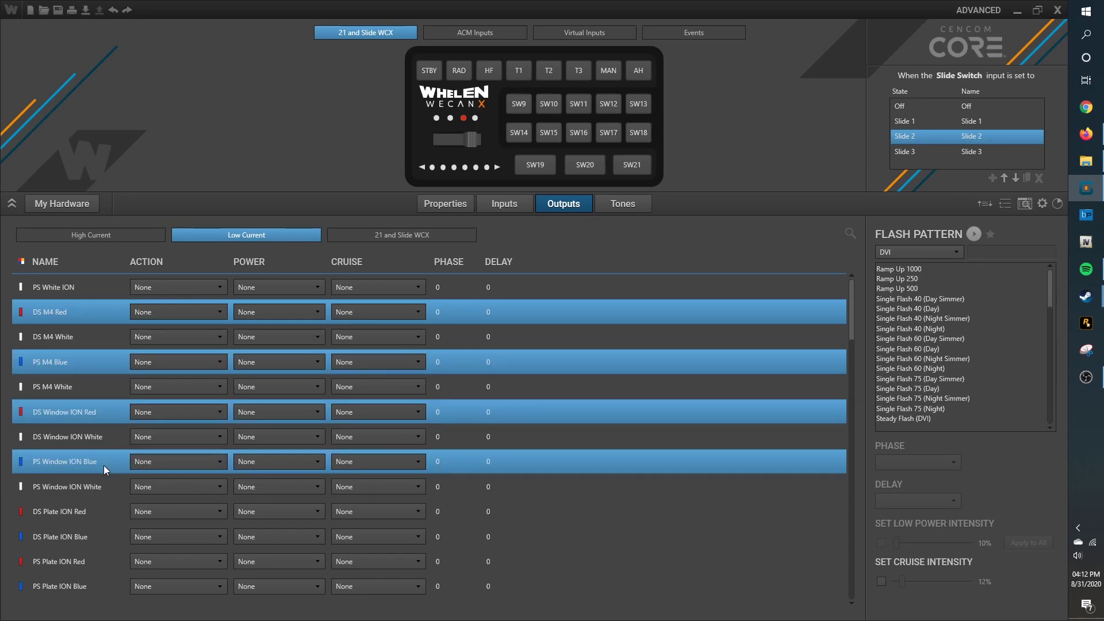
{"action": "left_click", "coordinate": [101, 507], "text": "ctrl"}
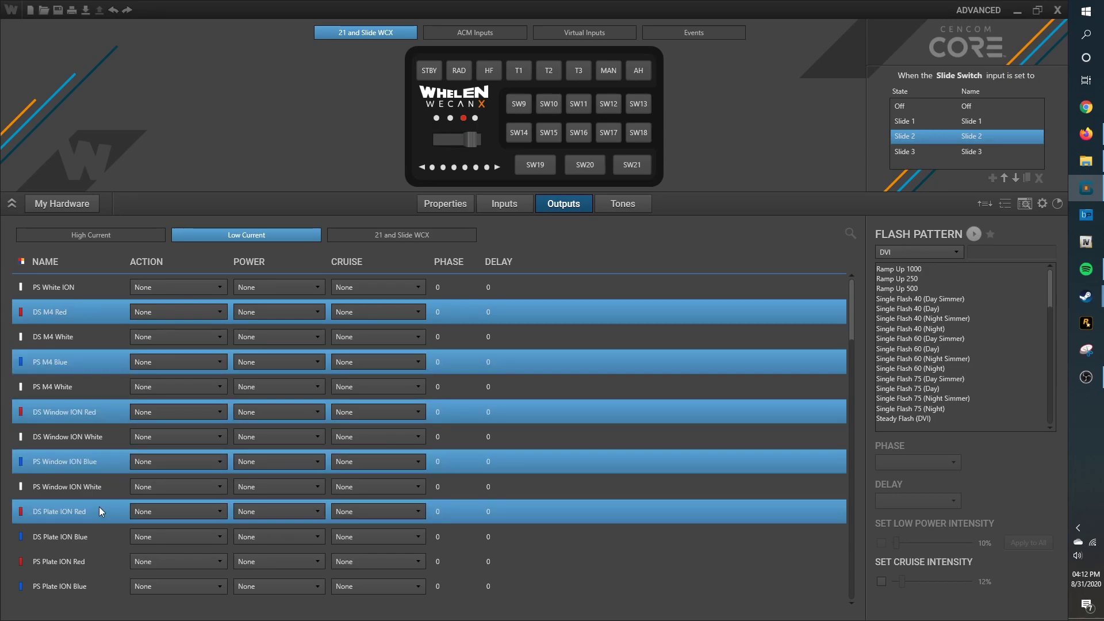
{"action": "left_click", "coordinate": [100, 582], "text": "ctrl"}
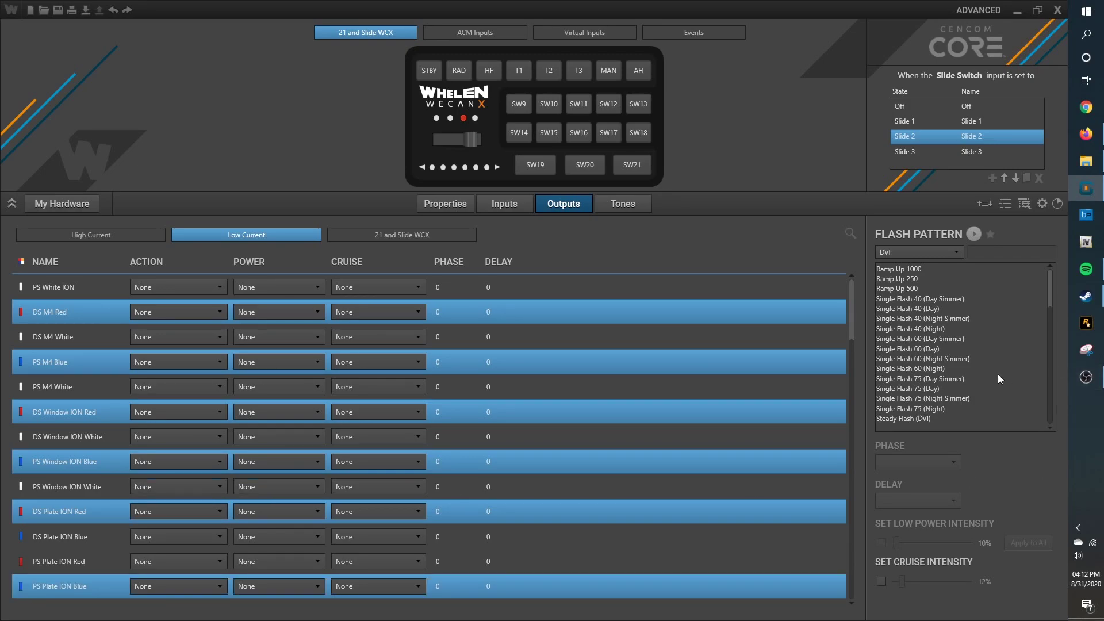
{"action": "scroll", "coordinate": [938, 367], "scroll_direction": "up", "scroll_amount": 2}
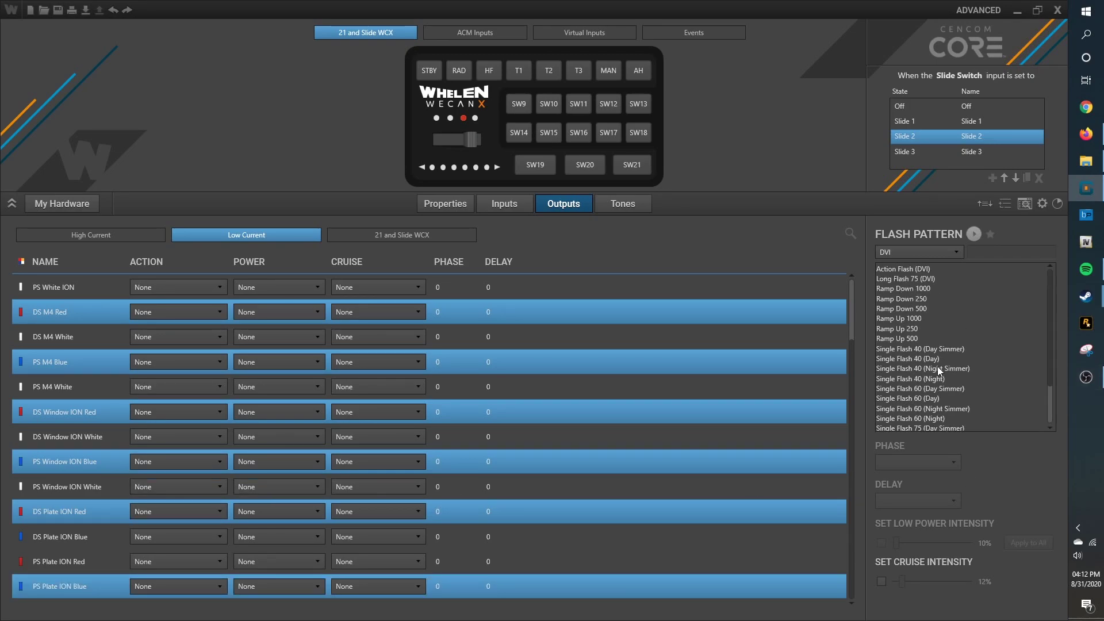
Step: Apply Double Flash 90 from the Any category to the selected outputs and preview it
{"action": "left_click", "coordinate": [922, 256]}
{"action": "left_click", "coordinate": [908, 266]}
{"action": "scroll", "coordinate": [923, 301], "scroll_direction": "down", "scroll_amount": 3}
{"action": "scroll", "coordinate": [951, 299], "scroll_direction": "down", "scroll_amount": 5}
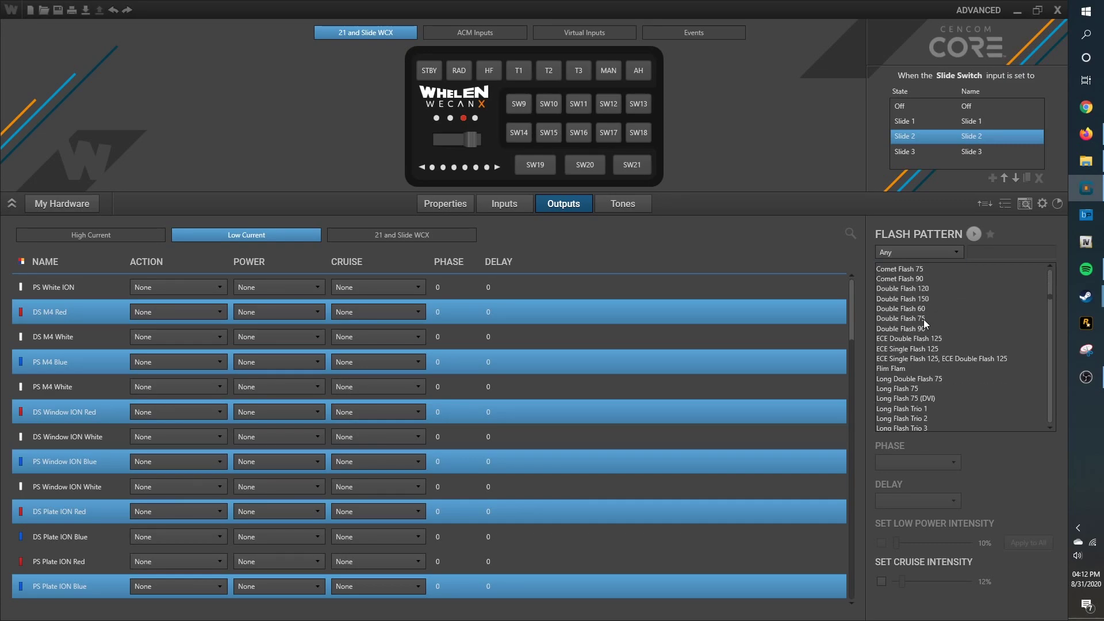
{"action": "scroll", "coordinate": [924, 320], "scroll_direction": "up", "scroll_amount": 1}
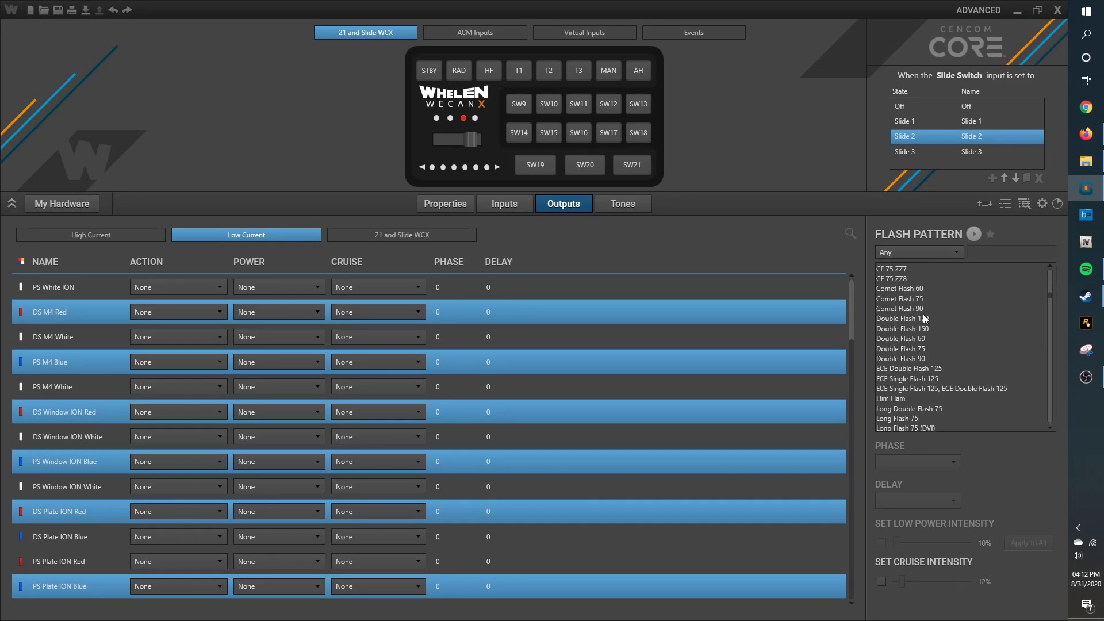
{"action": "left_click", "coordinate": [914, 360]}
{"action": "scroll", "coordinate": [524, 422], "scroll_direction": "up", "scroll_amount": 1}
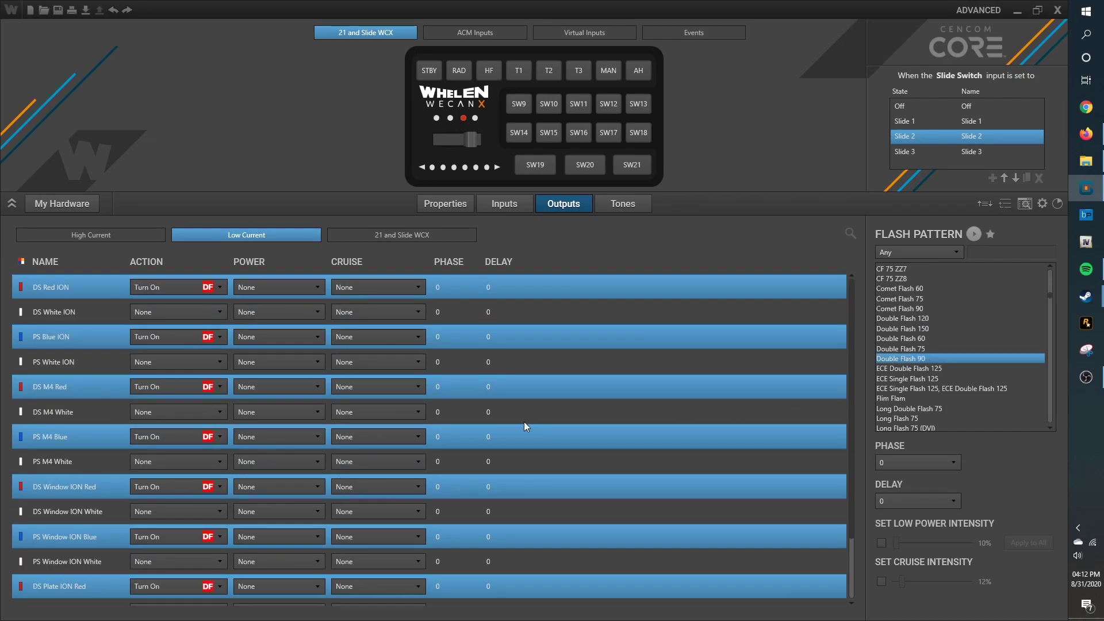
{"action": "left_click", "coordinate": [975, 234]}
{"action": "left_click", "coordinate": [98, 345]}
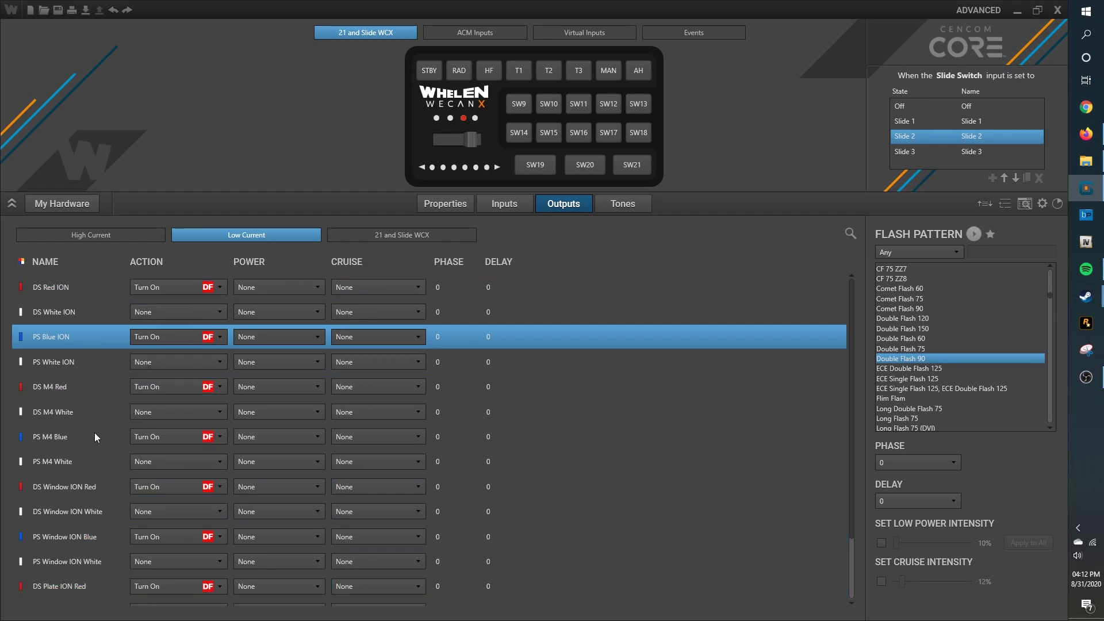
{"action": "left_click", "coordinate": [76, 436], "text": "ctrl"}
{"action": "left_click", "coordinate": [86, 286]}
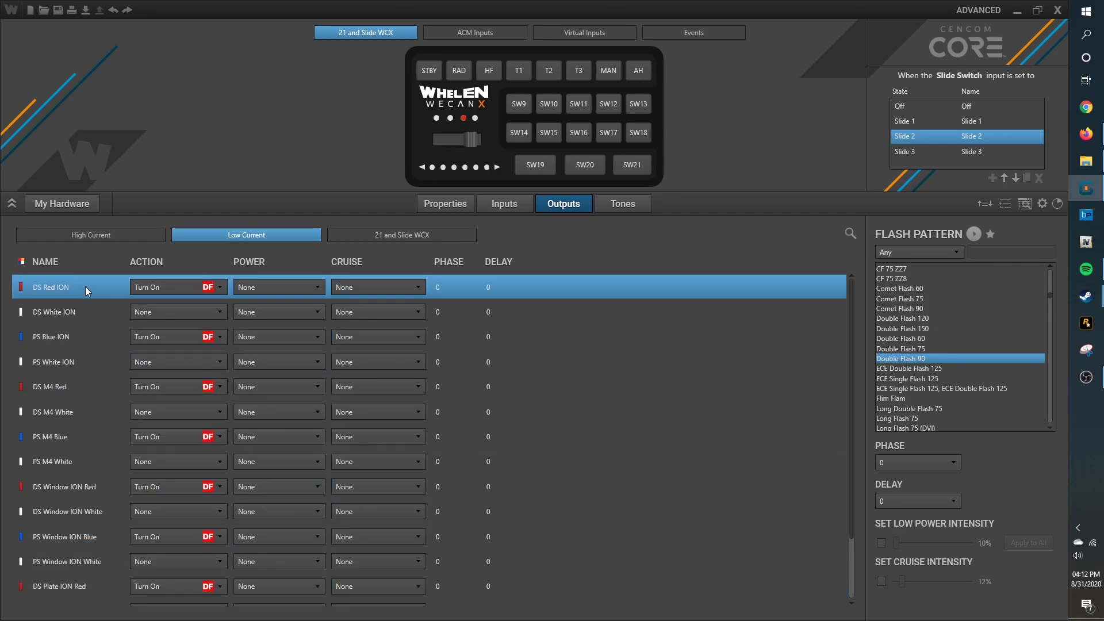
Step: Select the red and blue outputs and check the phase choices without changing them
{"action": "left_click", "coordinate": [91, 388], "text": "ctrl"}
{"action": "scroll", "coordinate": [90, 389], "scroll_direction": "down", "scroll_amount": 1}
{"action": "left_click", "coordinate": [107, 414], "text": "ctrl"}
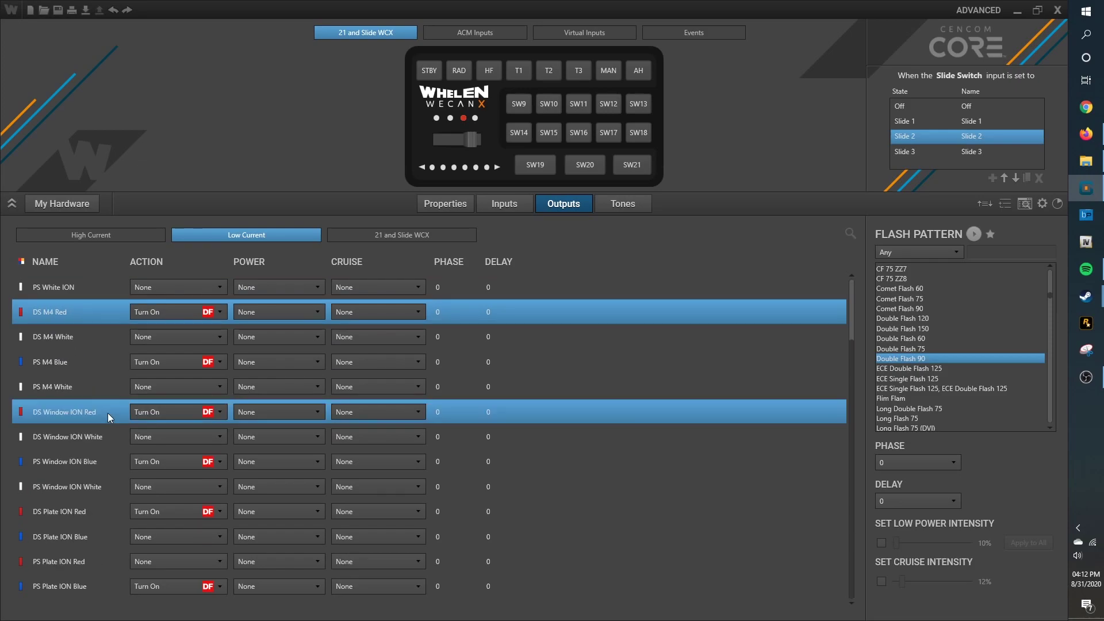
{"action": "left_click", "coordinate": [108, 511], "text": "ctrl"}
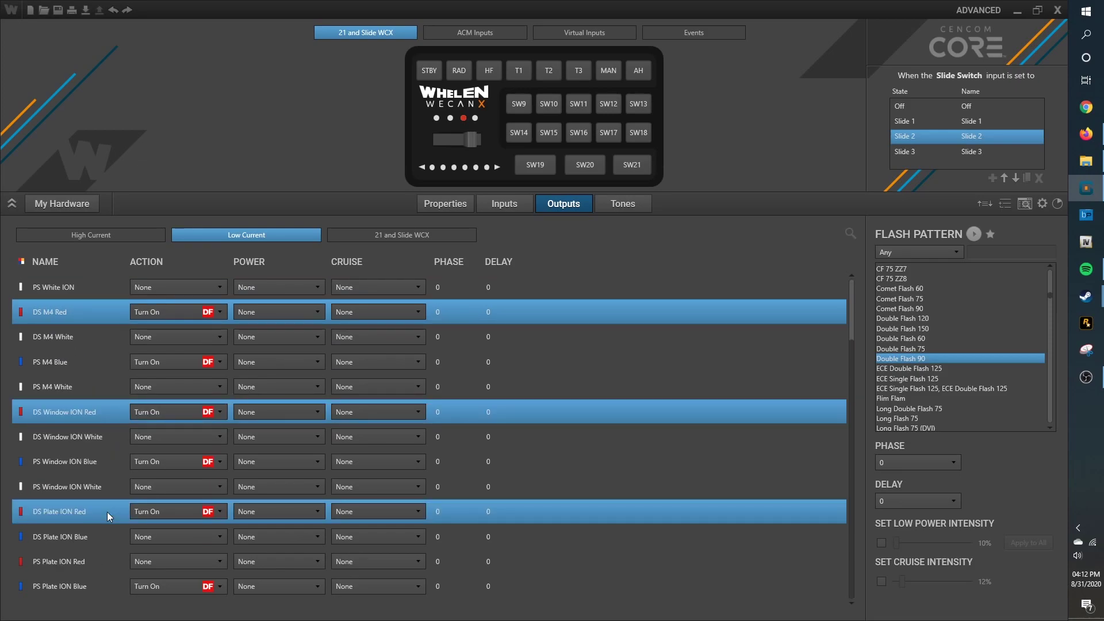
{"action": "left_click", "coordinate": [94, 563], "text": "ctrl"}
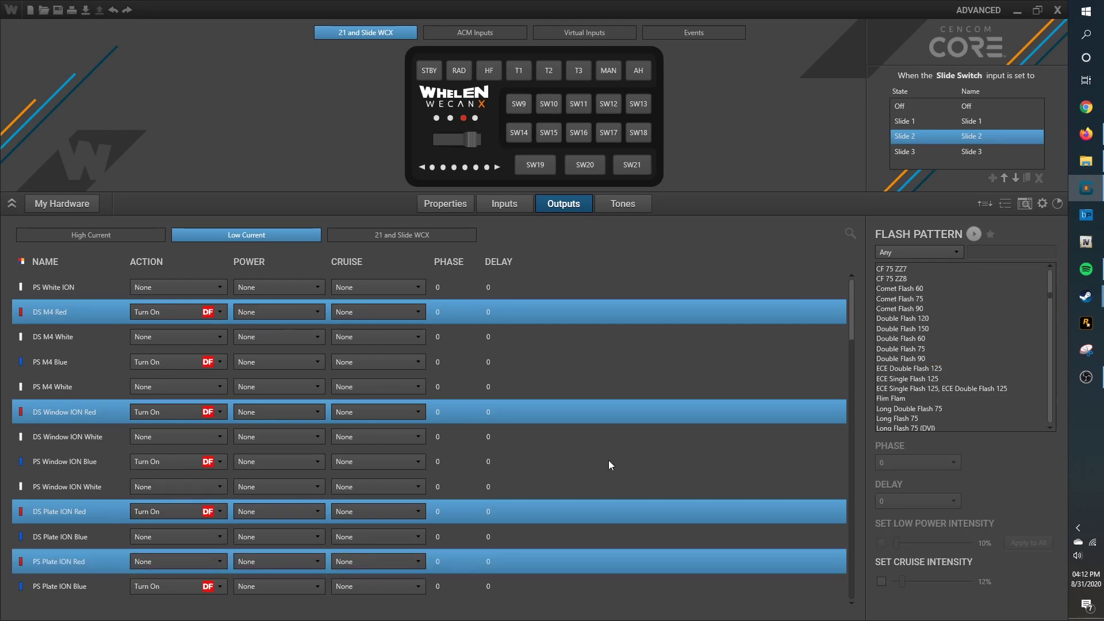
{"action": "scroll", "coordinate": [419, 440], "scroll_direction": "up", "scroll_amount": 1}
{"action": "scroll", "coordinate": [292, 466], "scroll_direction": "down", "scroll_amount": 1}
{"action": "left_click", "coordinate": [95, 517]}
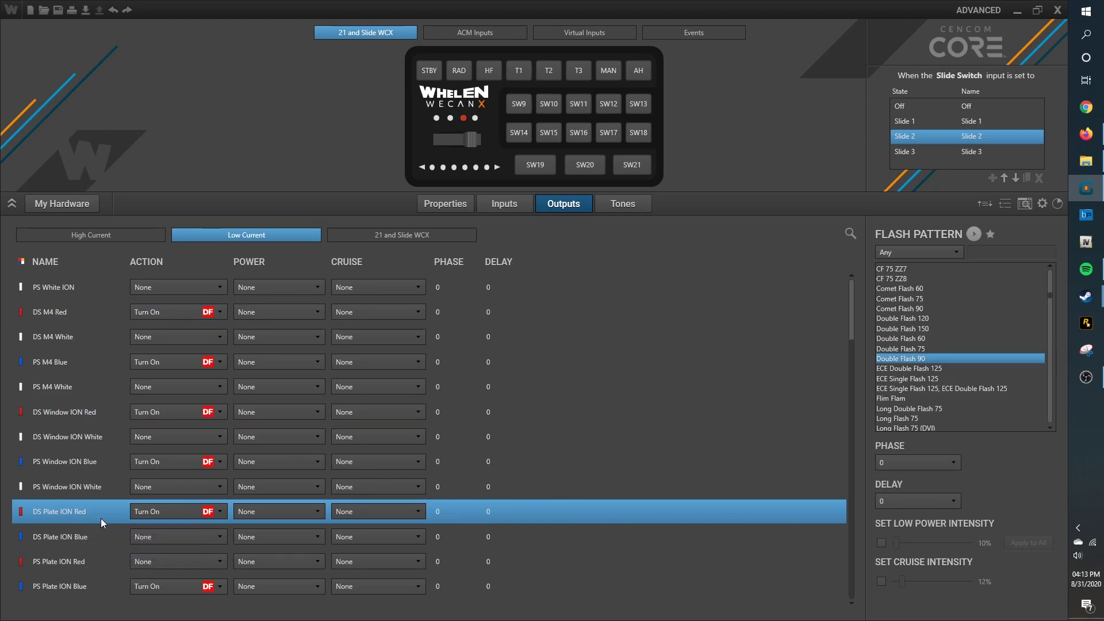
{"action": "left_click", "coordinate": [90, 560], "text": "ctrl"}
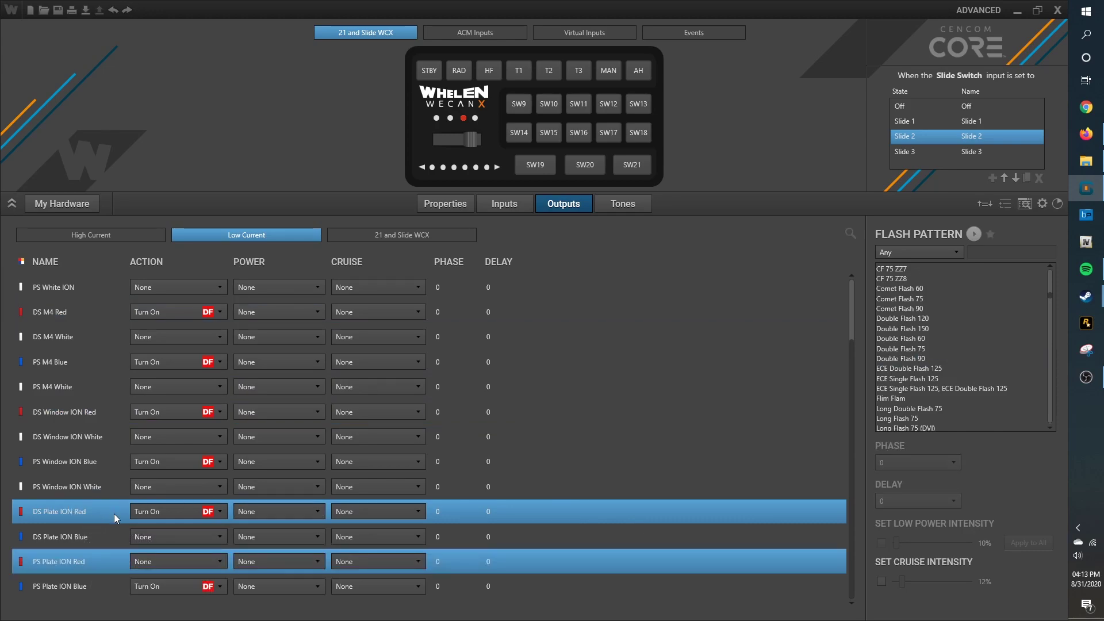
{"action": "left_click", "coordinate": [115, 513]}
{"action": "left_click", "coordinate": [112, 563]}
{"action": "left_click", "coordinate": [99, 511]}
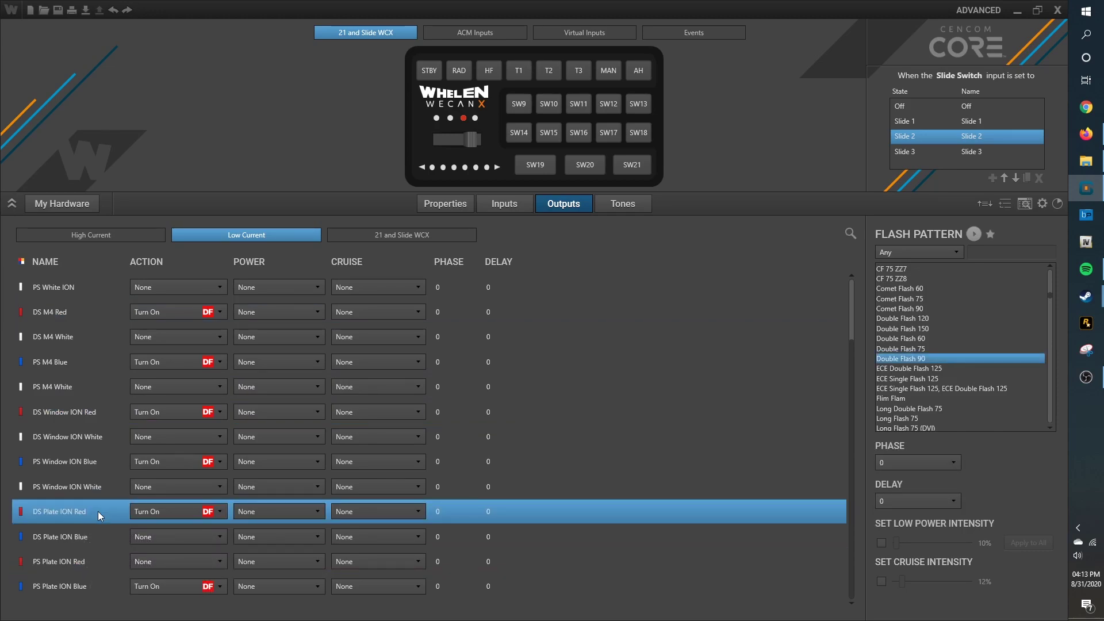
{"action": "scroll", "coordinate": [103, 510], "scroll_direction": "up", "scroll_amount": 1}
{"action": "left_click", "coordinate": [103, 286], "text": "ctrl"}
{"action": "left_click", "coordinate": [92, 335], "text": "ctrl"}
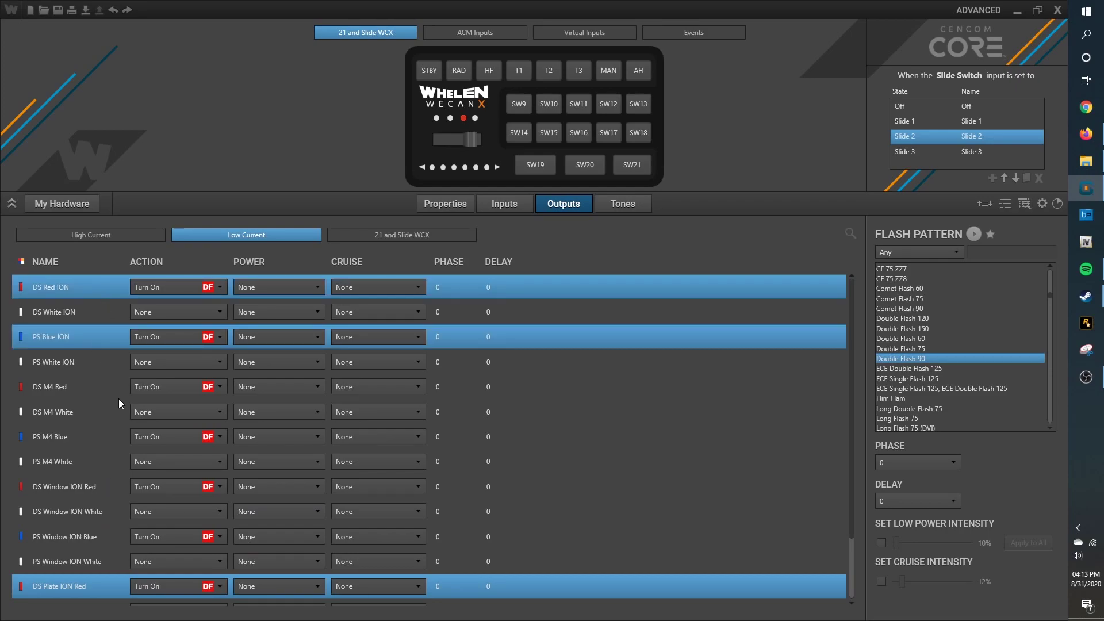
{"action": "left_click", "coordinate": [101, 388], "text": "ctrl"}
{"action": "left_click", "coordinate": [105, 439], "text": "ctrl"}
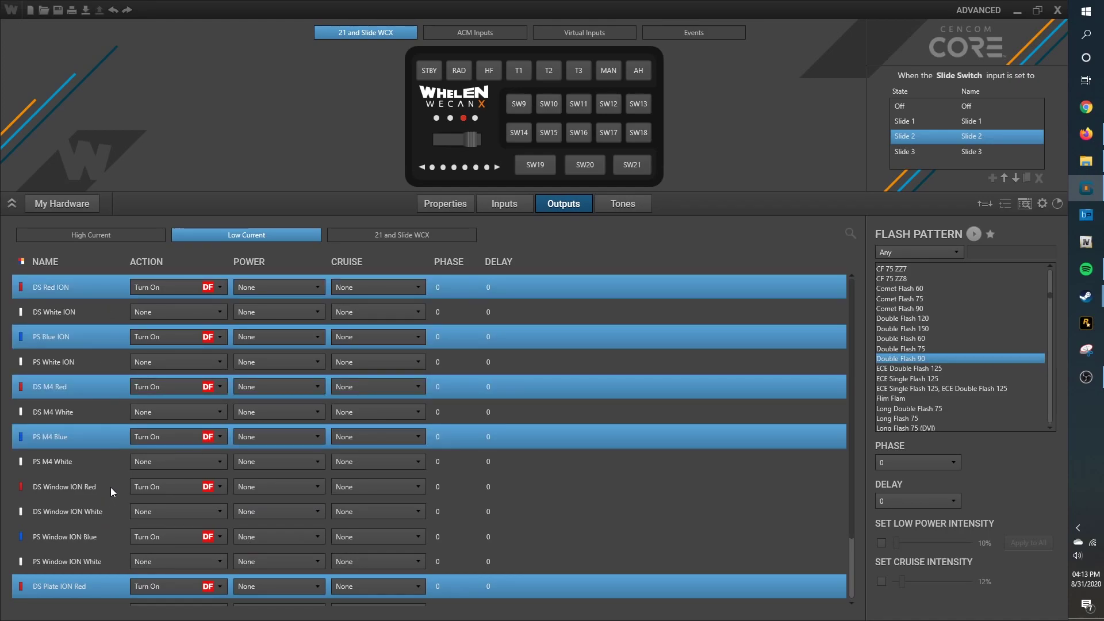
{"action": "left_click", "coordinate": [110, 488], "text": "ctrl"}
{"action": "left_click", "coordinate": [116, 536], "text": "ctrl"}
{"action": "scroll", "coordinate": [118, 531], "scroll_direction": "down", "scroll_amount": 1}
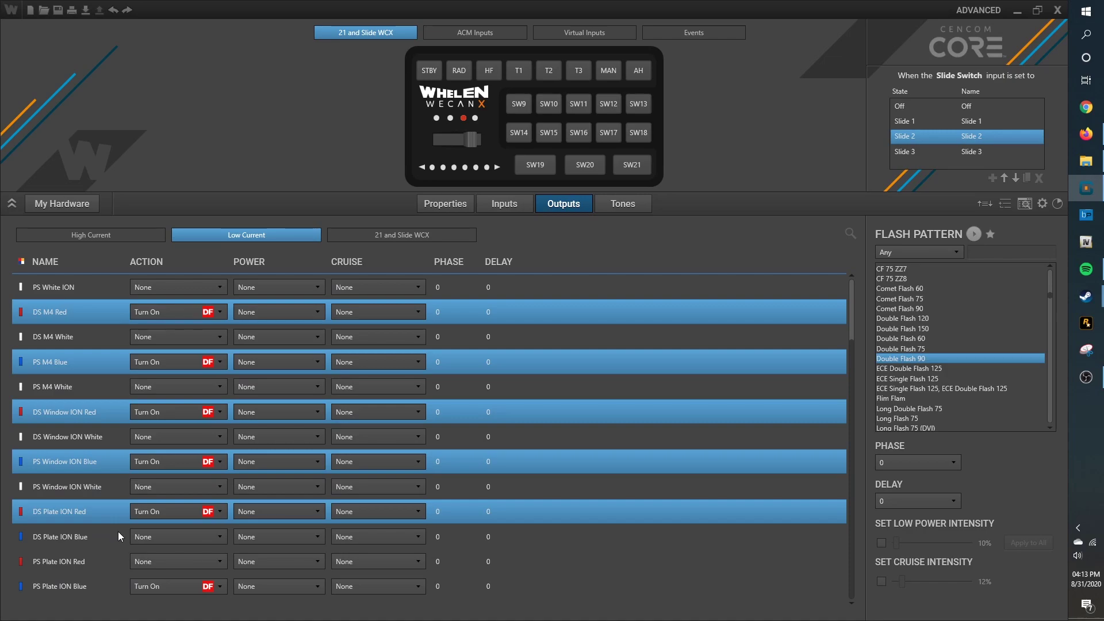
{"action": "left_click", "coordinate": [110, 585], "text": "ctrl"}
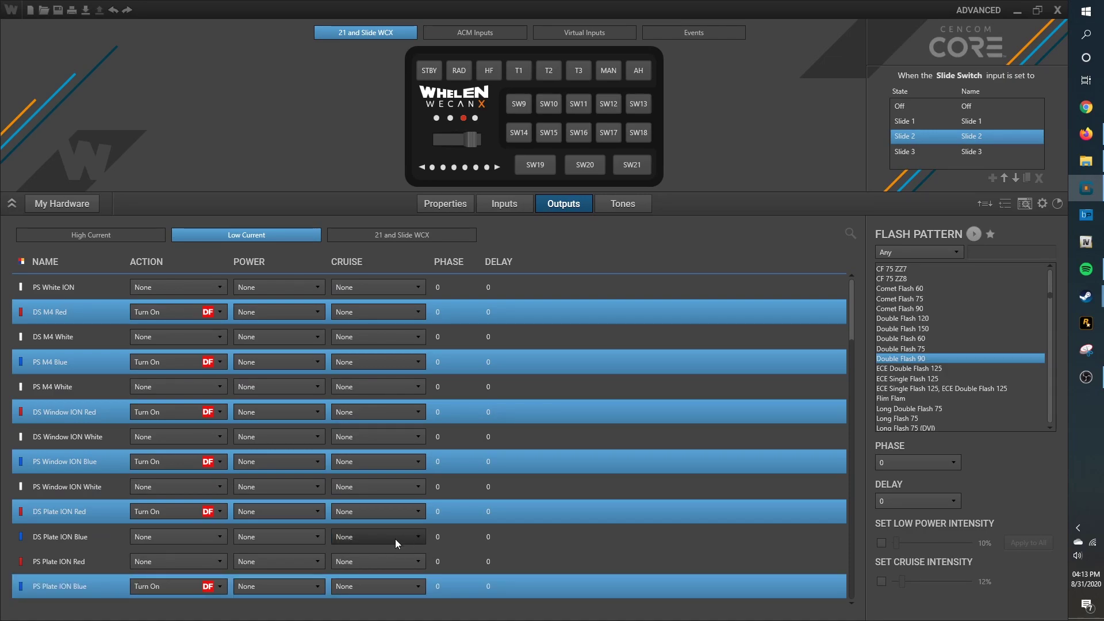
{"action": "left_click", "coordinate": [899, 462]}
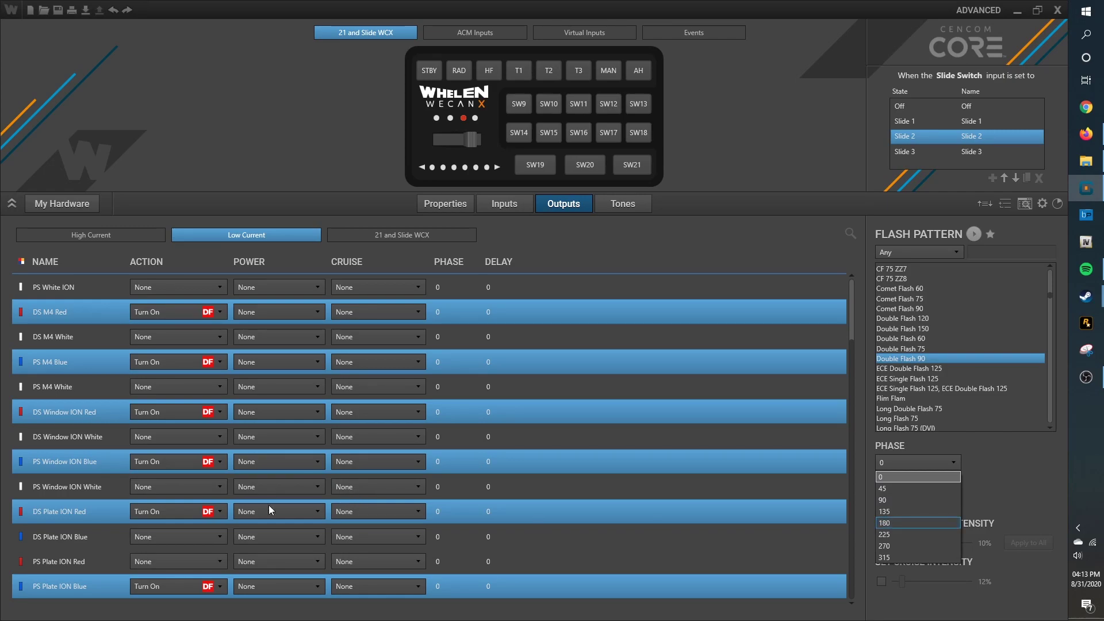
{"action": "left_click", "coordinate": [96, 582]}
Step: Set DS Red ION, DS M4 Red, DS Window ION Red and DS Plate ION Red to phase 180
{"action": "left_click", "coordinate": [99, 580]}
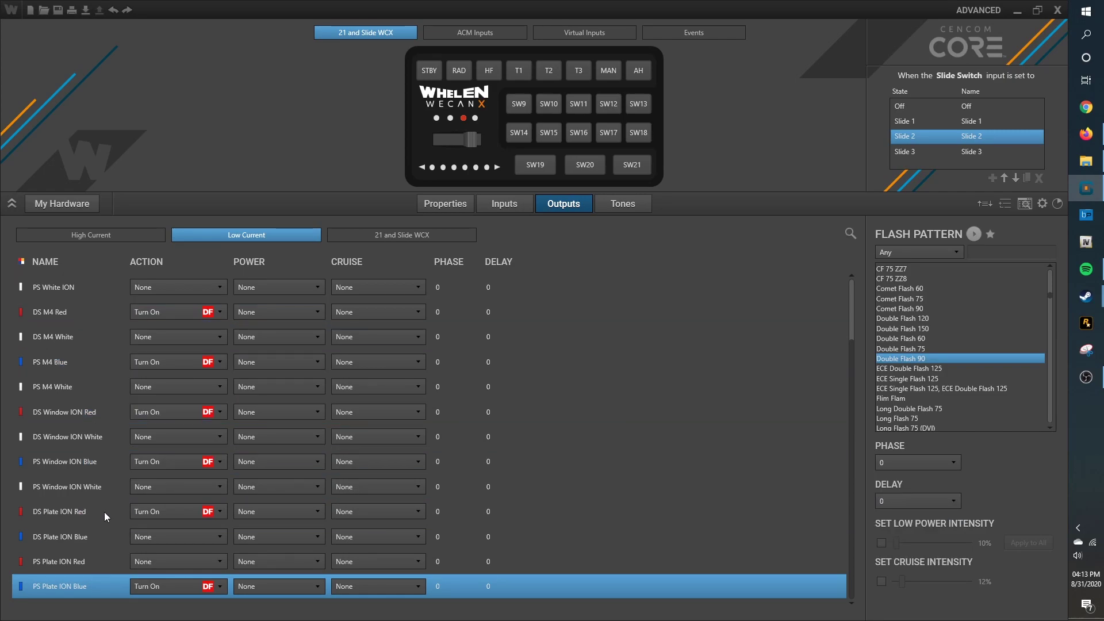
{"action": "left_click", "coordinate": [105, 512]}
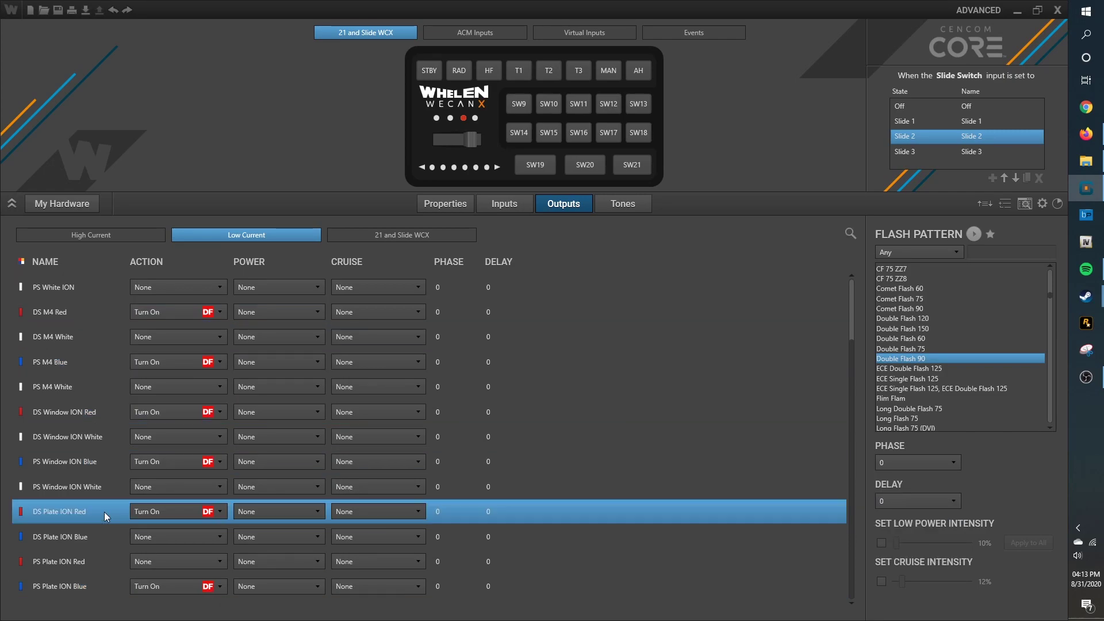
{"action": "left_click", "coordinate": [105, 410], "text": "ctrl"}
{"action": "scroll", "coordinate": [81, 345], "scroll_direction": "up", "scroll_amount": 1}
{"action": "left_click", "coordinate": [83, 382], "text": "ctrl"}
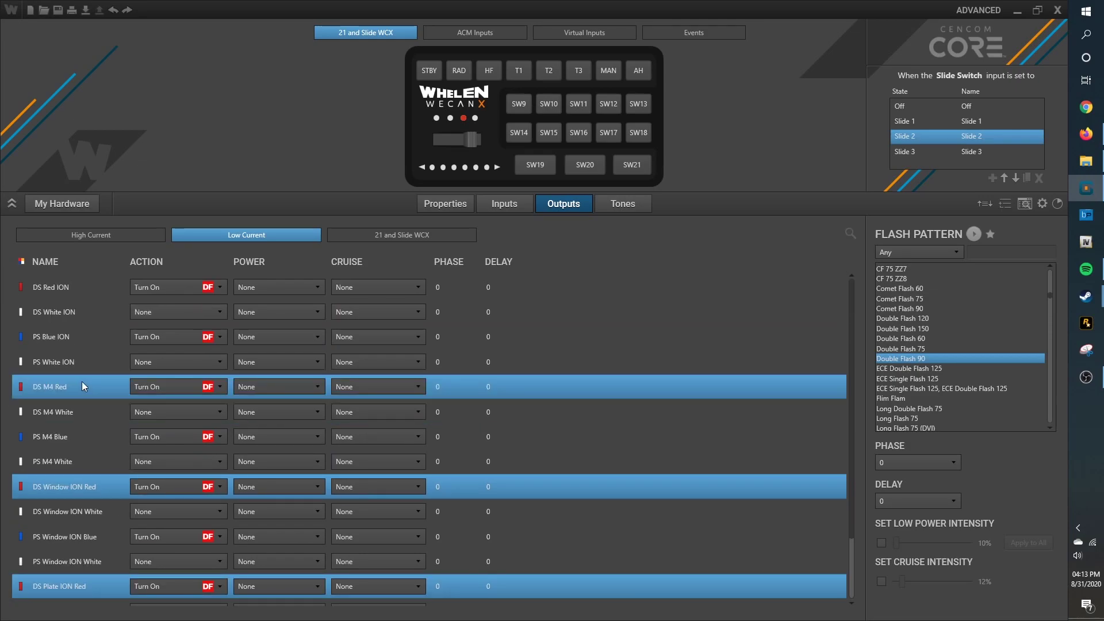
{"action": "left_click", "coordinate": [84, 286], "text": "ctrl"}
{"action": "left_click", "coordinate": [931, 461]}
{"action": "left_click", "coordinate": [904, 523]}
{"action": "left_click", "coordinate": [592, 289]}
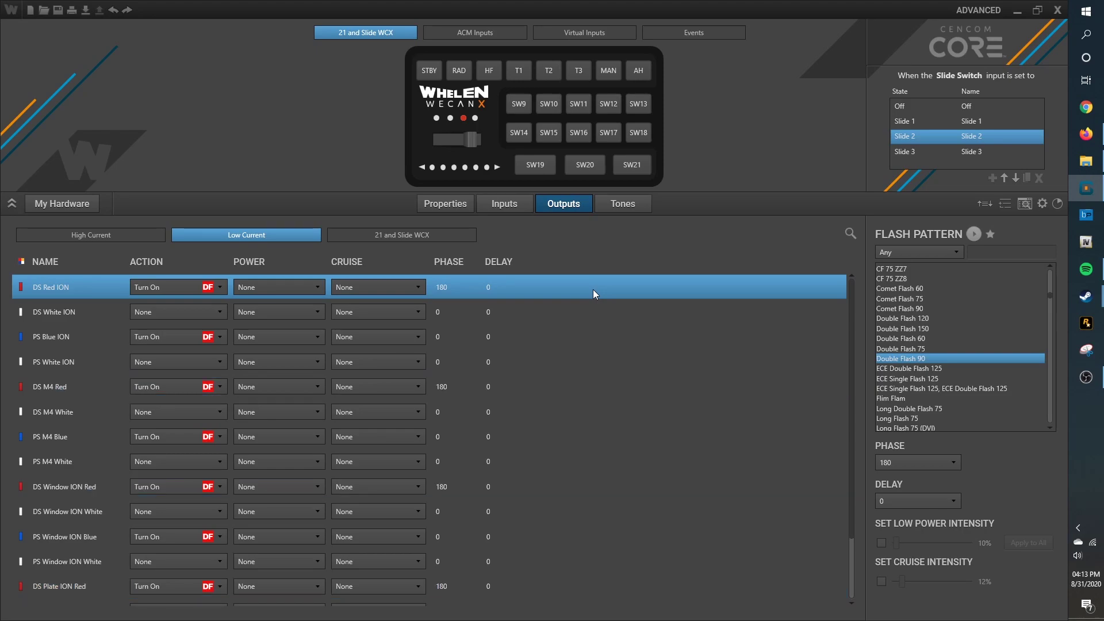
{"action": "left_click", "coordinate": [972, 234]}
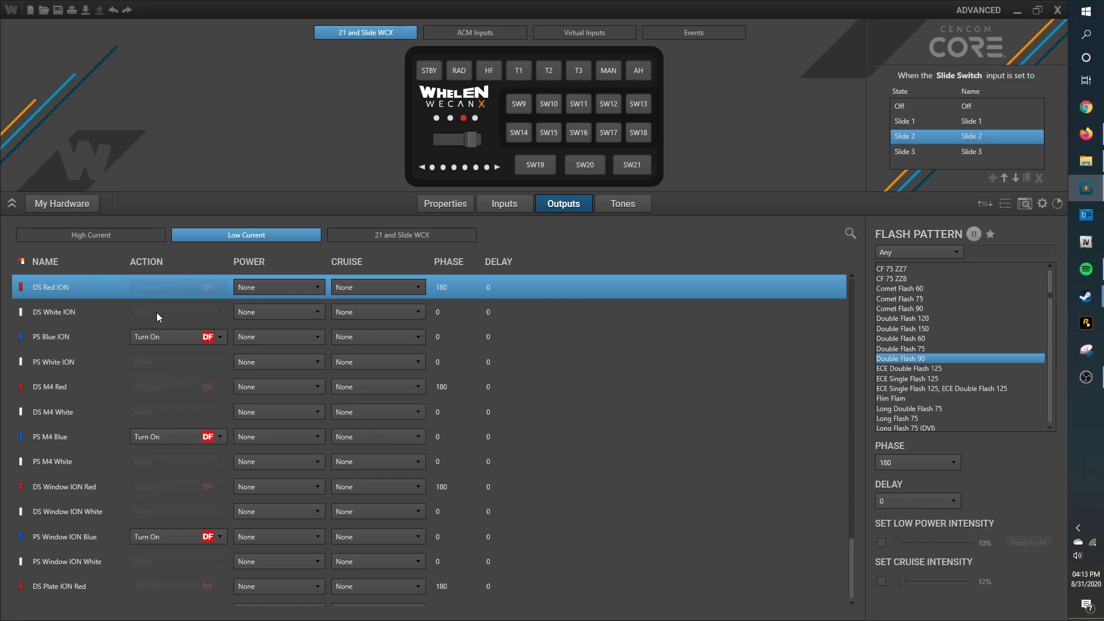
{"action": "left_click", "coordinate": [974, 233]}
{"action": "scroll", "coordinate": [342, 346], "scroll_direction": "down", "scroll_amount": 1}
{"action": "scroll", "coordinate": [342, 347], "scroll_direction": "up", "scroll_amount": 1}
{"action": "left_click", "coordinate": [973, 234]}
{"action": "left_click", "coordinate": [974, 234]}
{"action": "scroll", "coordinate": [384, 335], "scroll_direction": "down", "scroll_amount": 1}
{"action": "scroll", "coordinate": [398, 357], "scroll_direction": "up", "scroll_amount": 1}
{"action": "scroll", "coordinate": [239, 450], "scroll_direction": "down", "scroll_amount": 1}
{"action": "scroll", "coordinate": [258, 418], "scroll_direction": "up", "scroll_amount": 1}
Step: Copy the SS1 Park event's output settings and create a new event named 'SS2 Park'
{"action": "left_click", "coordinate": [649, 34]}
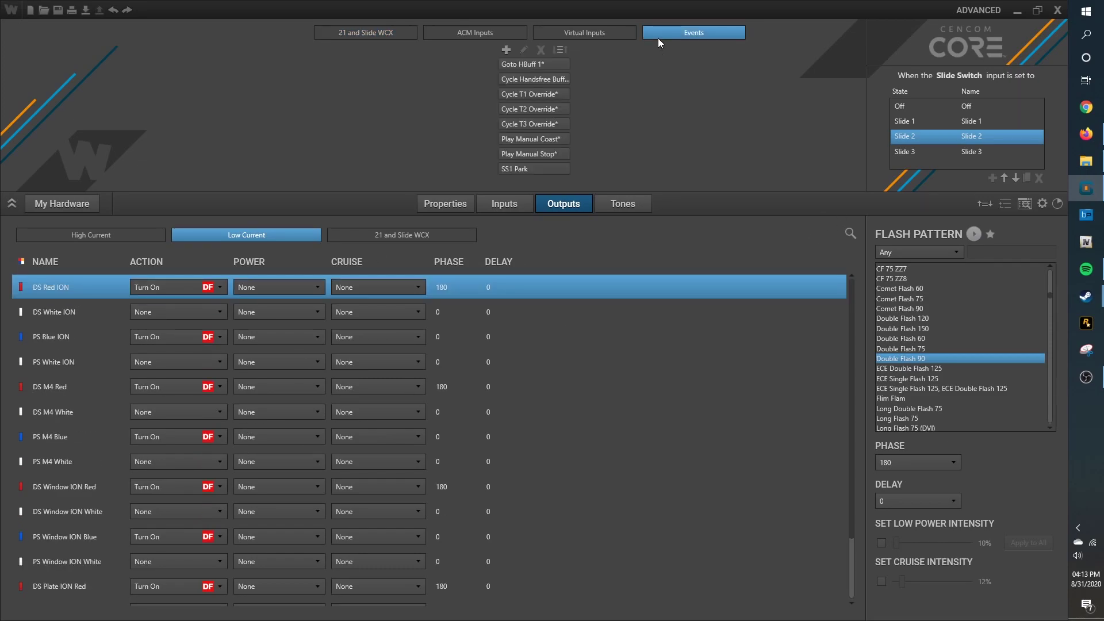
{"action": "left_click", "coordinate": [527, 171]}
{"action": "right_click", "coordinate": [528, 170]}
{"action": "left_click", "coordinate": [608, 142]}
{"action": "left_click", "coordinate": [506, 49]}
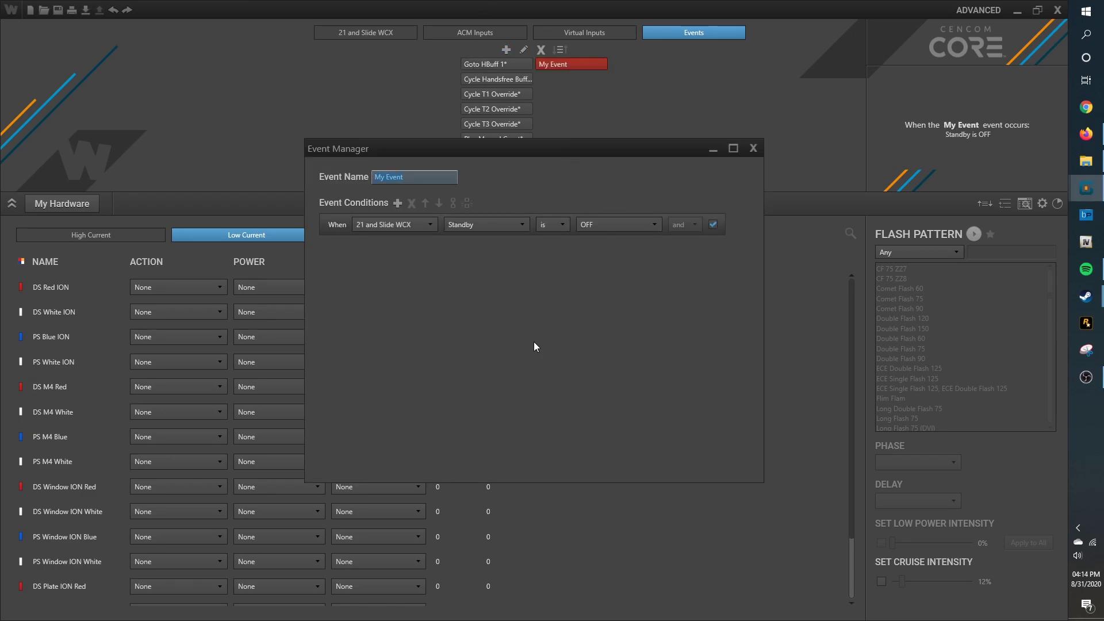
{"action": "type", "text": "SS2 Park"}
{"action": "left_click", "coordinate": [753, 149]}
Step: Paste the copied SS1 Park output settings into the SS2 Park event
{"action": "right_click", "coordinate": [549, 66]}
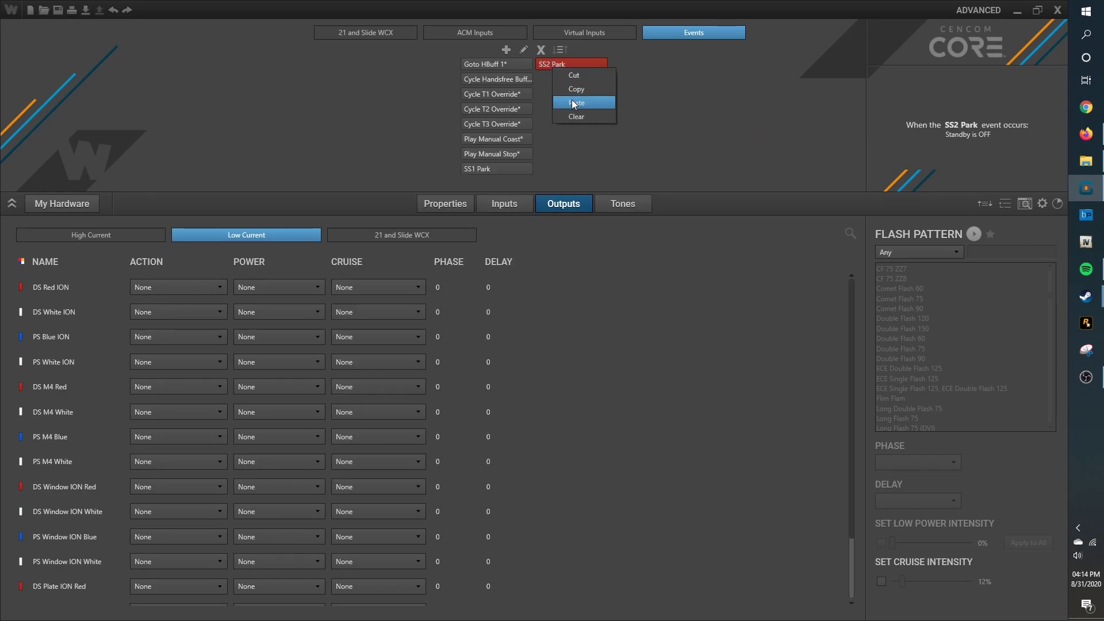
{"action": "left_click", "coordinate": [572, 99]}
{"action": "right_click", "coordinate": [555, 63]}
{"action": "left_click", "coordinate": [581, 100]}
{"action": "right_click", "coordinate": [559, 65]}
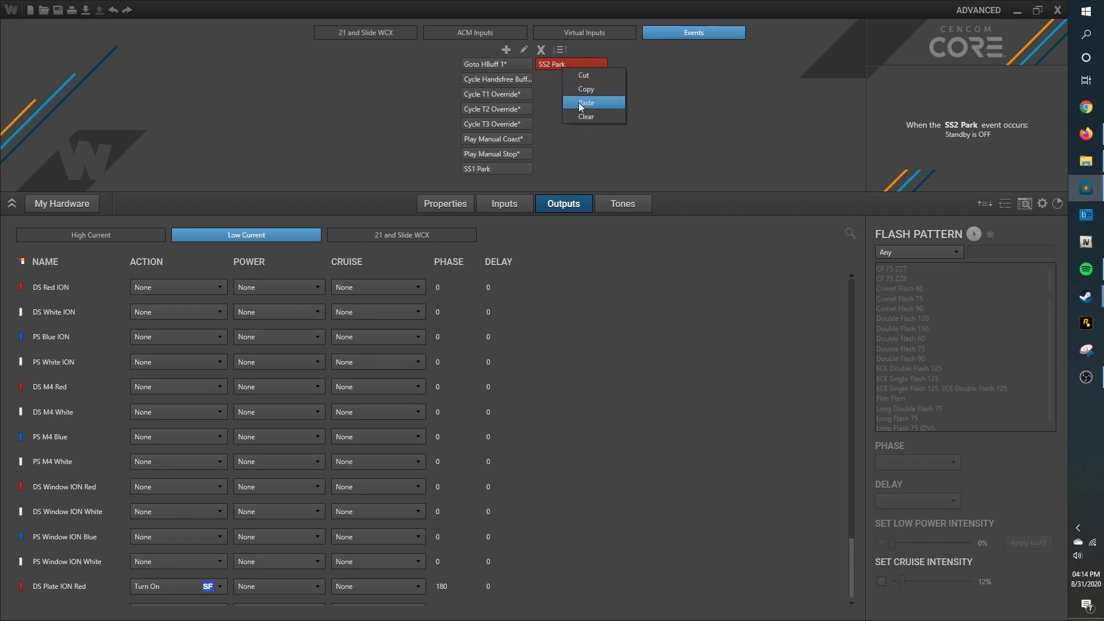
{"action": "left_click", "coordinate": [580, 105]}
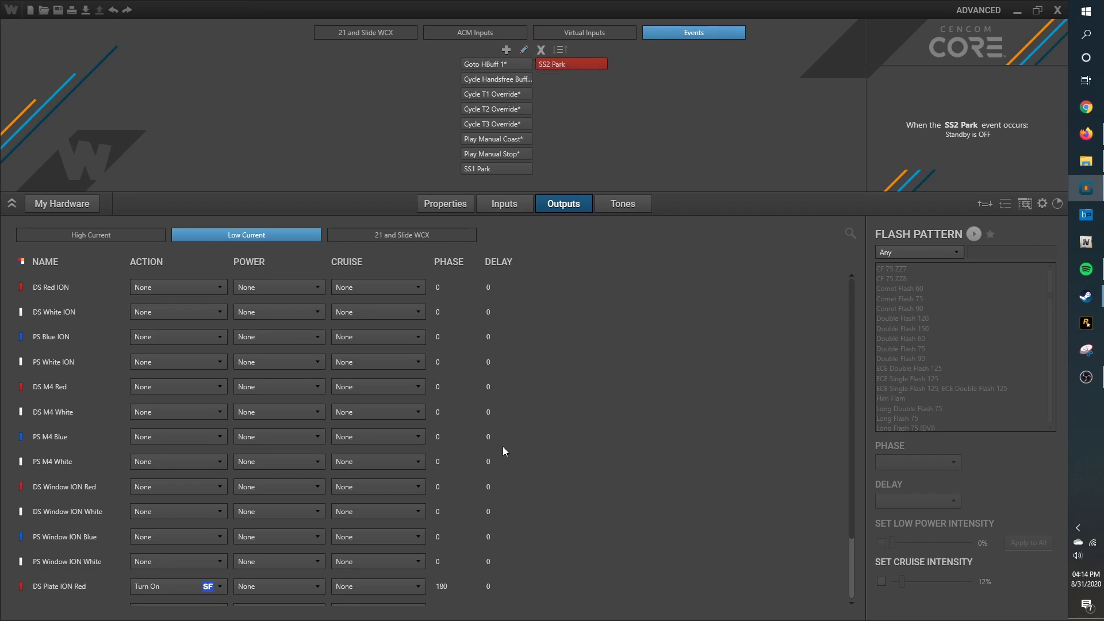
{"action": "scroll", "coordinate": [500, 440], "scroll_direction": "down", "scroll_amount": 1}
{"action": "scroll", "coordinate": [390, 414], "scroll_direction": "up", "scroll_amount": 1}
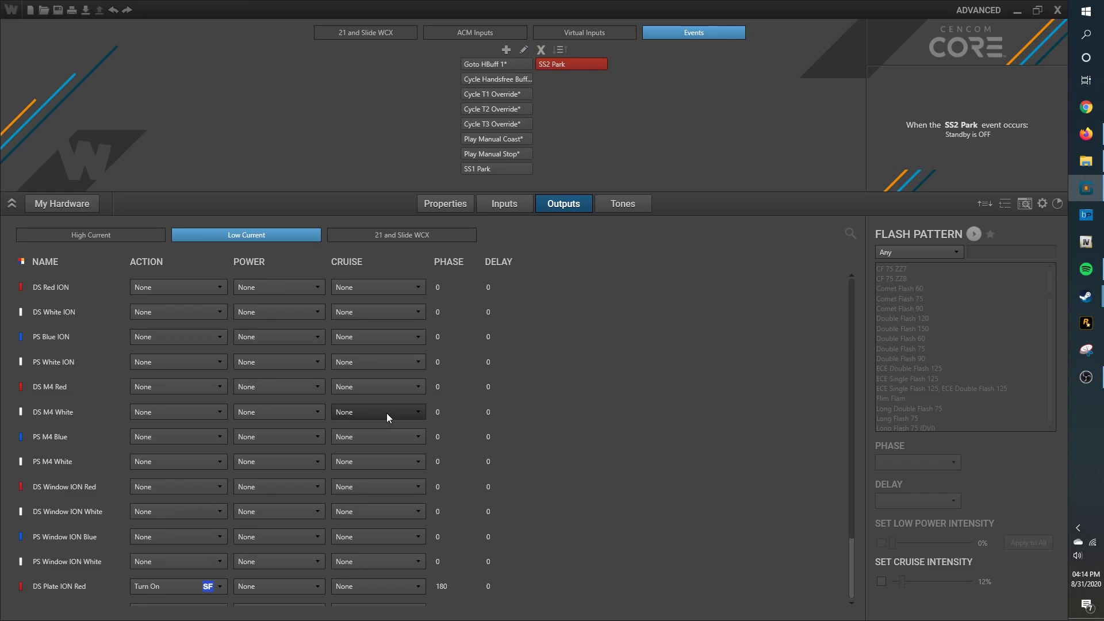
{"action": "scroll", "coordinate": [321, 410], "scroll_direction": "down", "scroll_amount": 1}
Step: Set SS2 Park's first condition to Slide Switch at Slide 2
{"action": "left_click", "coordinate": [524, 49]}
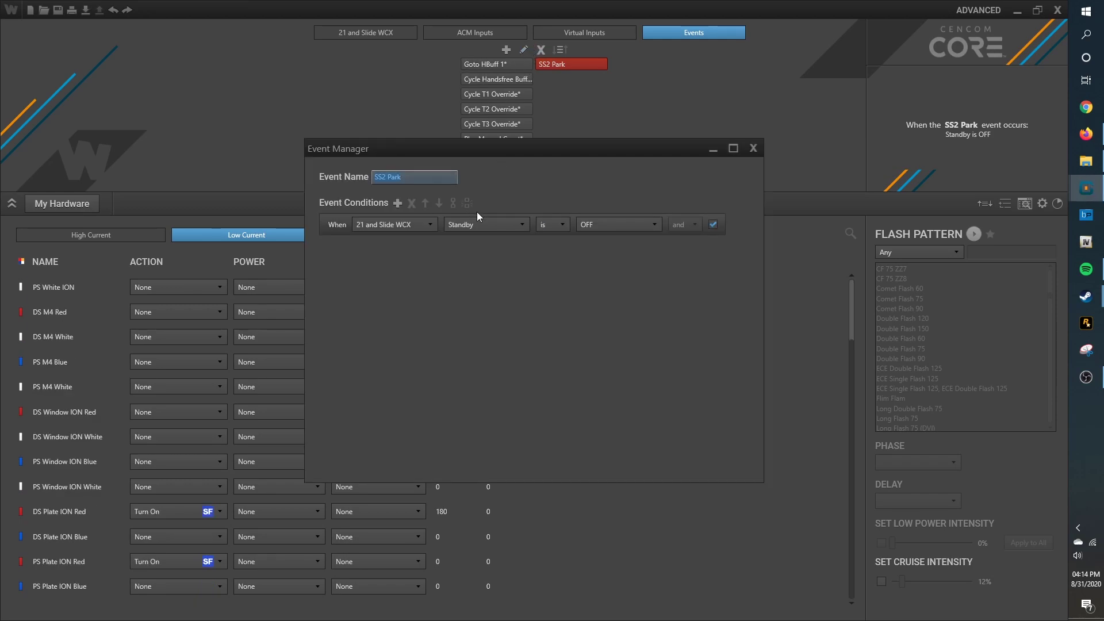
{"action": "left_click", "coordinate": [422, 224]}
{"action": "left_click", "coordinate": [476, 218]}
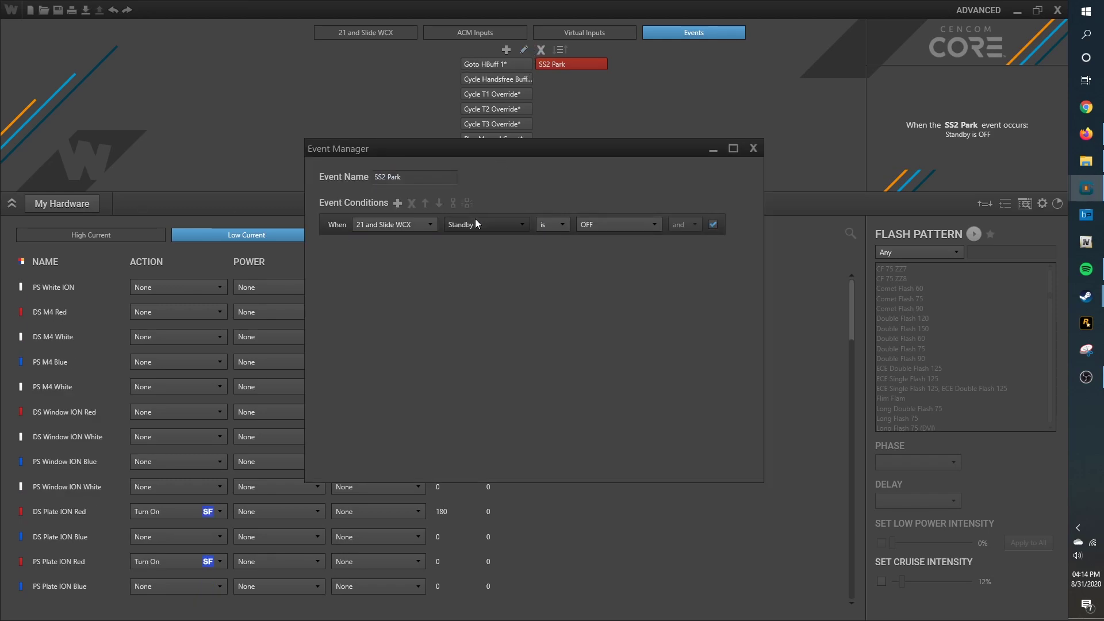
{"action": "left_click", "coordinate": [485, 283]}
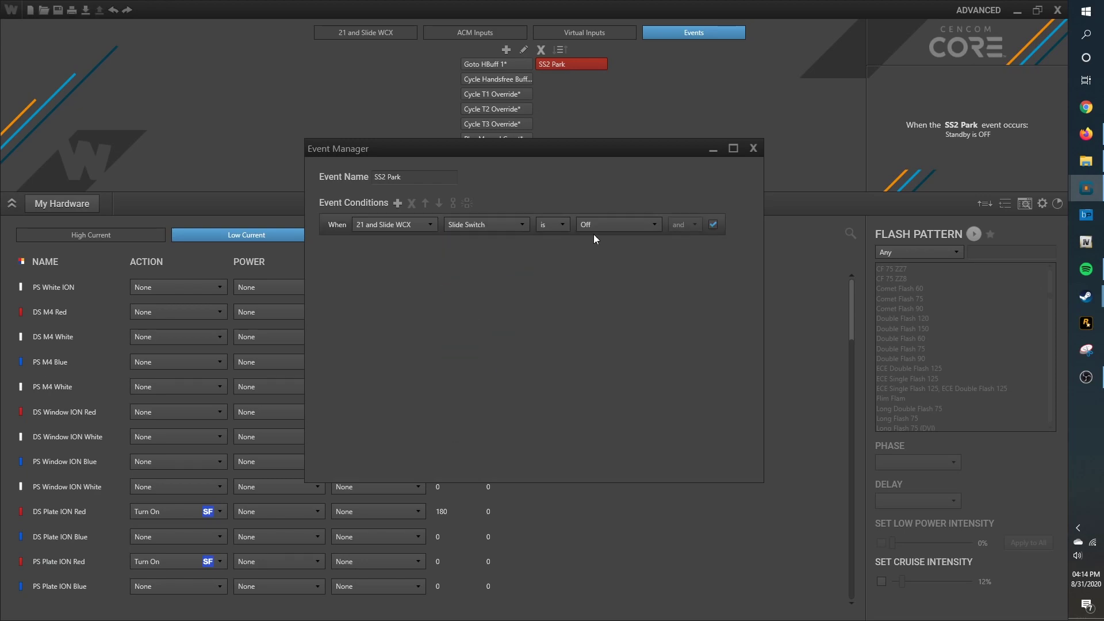
{"action": "left_click", "coordinate": [611, 224]}
{"action": "left_click", "coordinate": [608, 260]}
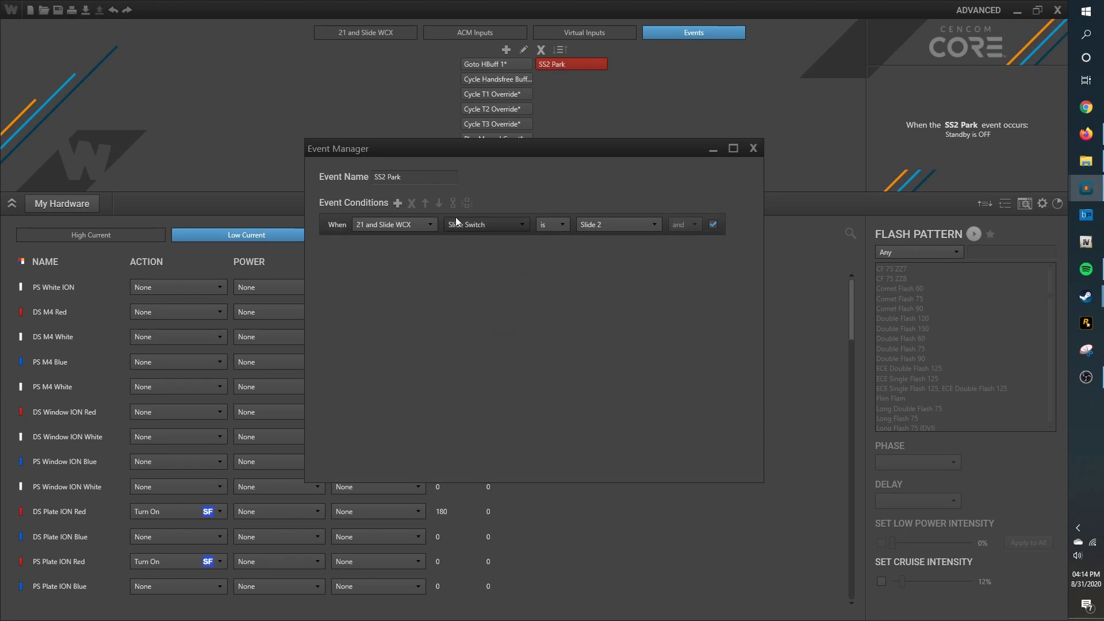
Step: Add a second condition: ACM Inputs / Park Kill / is / ON
{"action": "left_click", "coordinate": [396, 204]}
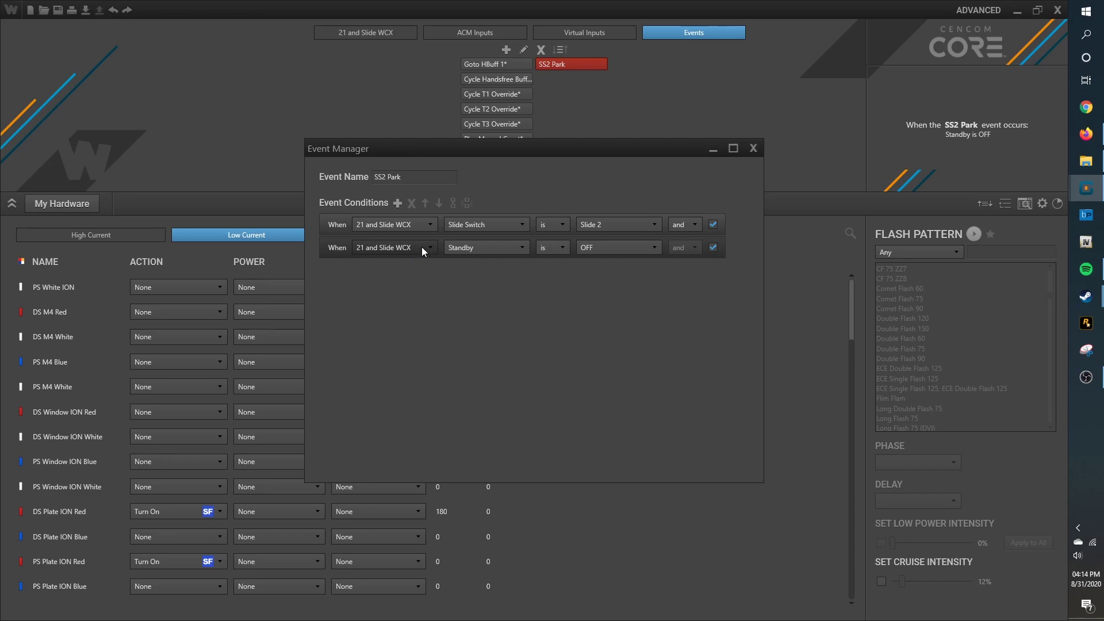
{"action": "left_click", "coordinate": [422, 247]}
{"action": "left_click", "coordinate": [406, 274]}
{"action": "left_click", "coordinate": [458, 251]}
{"action": "left_click", "coordinate": [474, 433]}
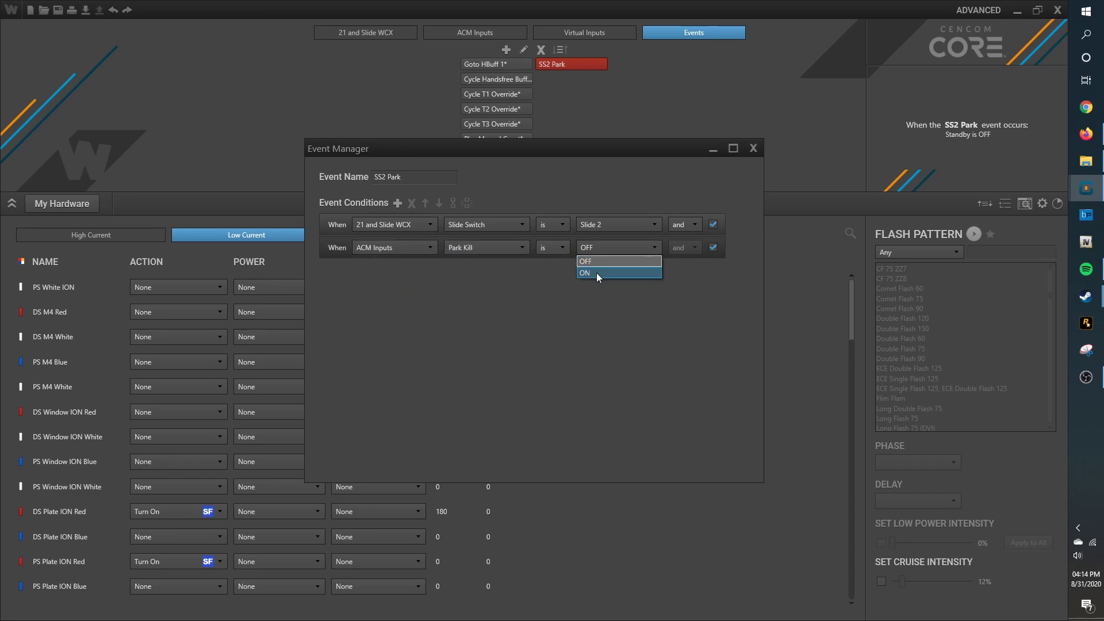
{"action": "left_click", "coordinate": [596, 273]}
Step: Give the DS red and PS blue low-current outputs Single Flash 75 (Day)
{"action": "left_click", "coordinate": [753, 148]}
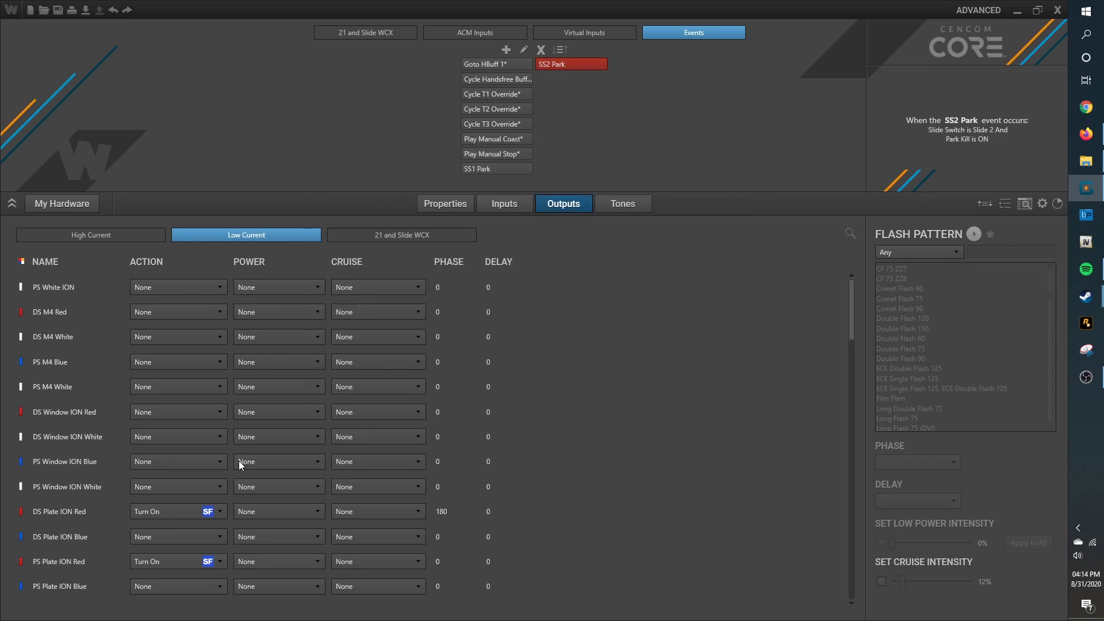
{"action": "left_click", "coordinate": [102, 508]}
{"action": "left_click", "coordinate": [103, 560], "text": "ctrl"}
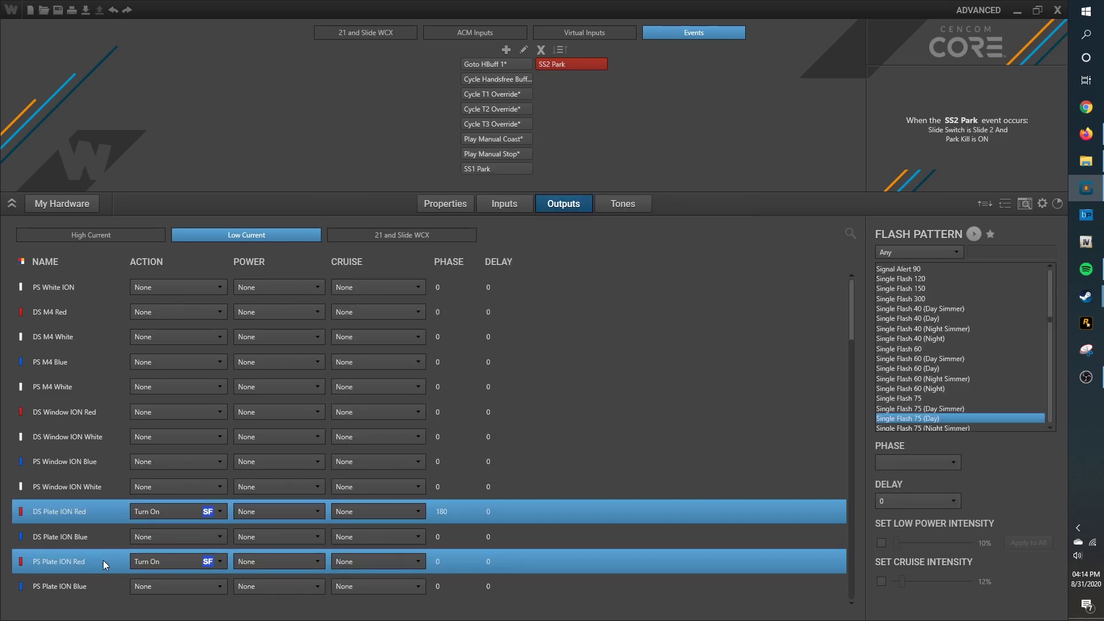
{"action": "left_click", "coordinate": [105, 413]}
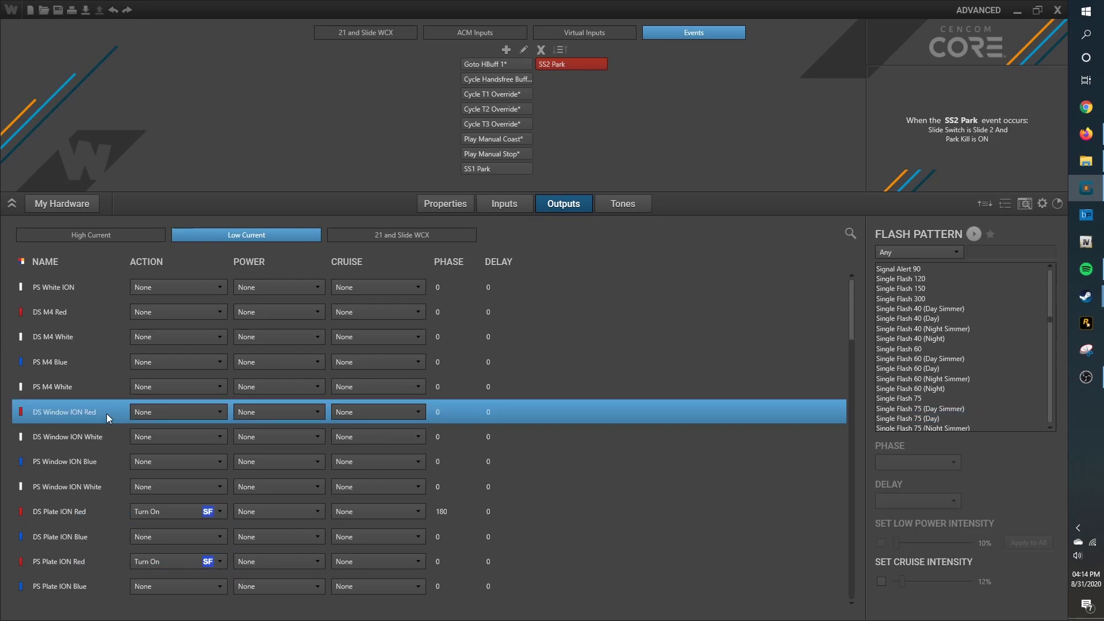
{"action": "left_click", "coordinate": [104, 467], "text": "ctrl"}
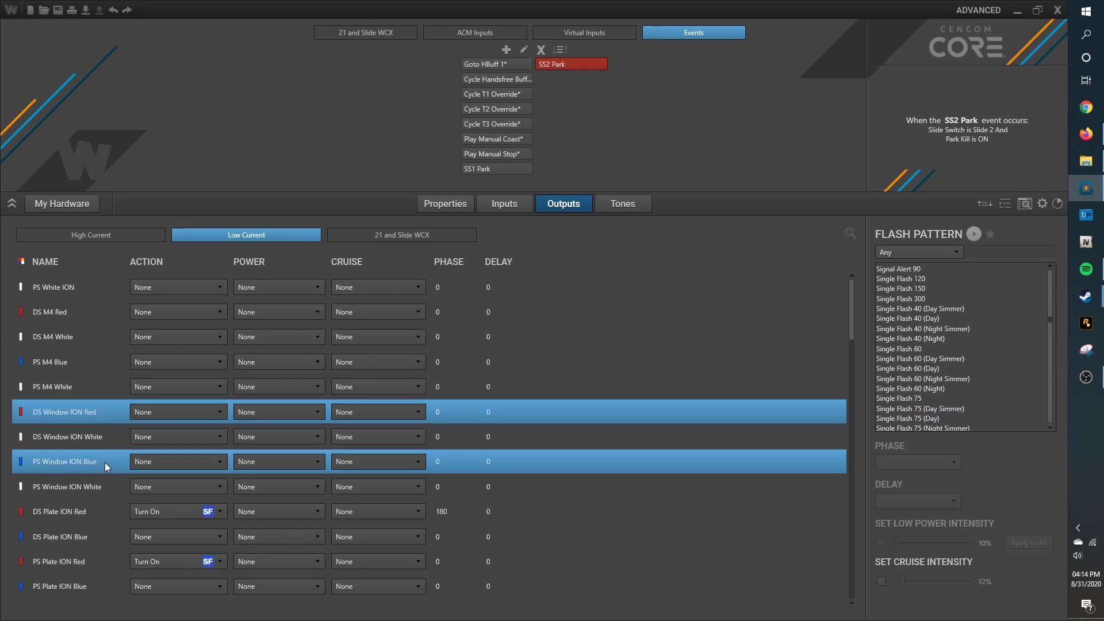
{"action": "left_click", "coordinate": [85, 359], "text": "ctrl"}
{"action": "left_click", "coordinate": [92, 310], "text": "ctrl"}
{"action": "scroll", "coordinate": [92, 344], "scroll_direction": "up", "scroll_amount": 1}
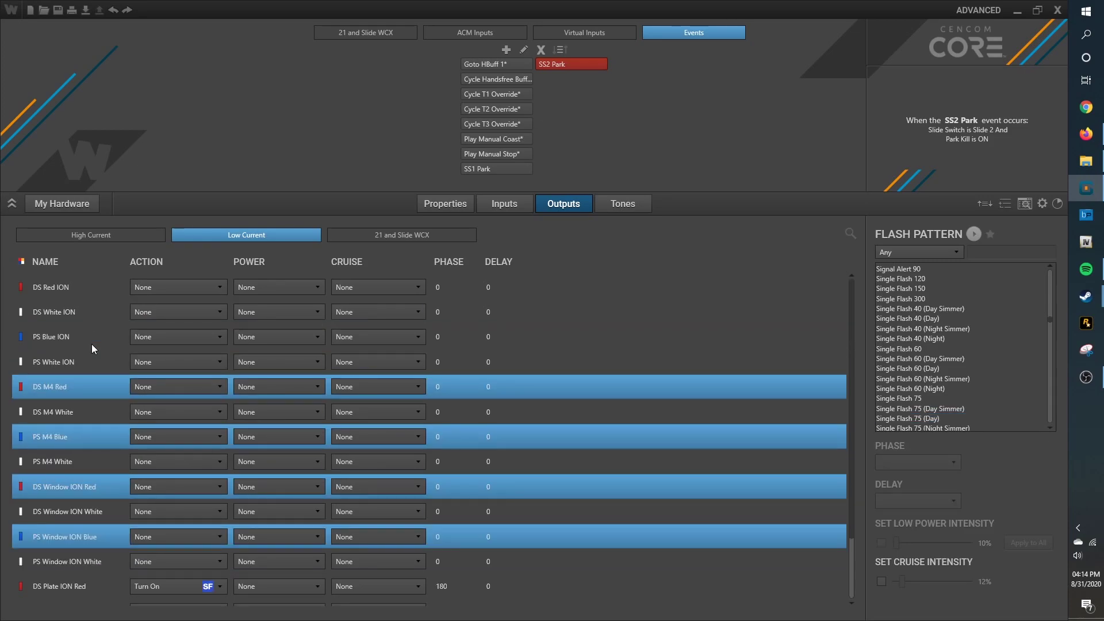
{"action": "left_click", "coordinate": [79, 334], "text": "ctrl"}
{"action": "left_click", "coordinate": [92, 294], "text": "ctrl"}
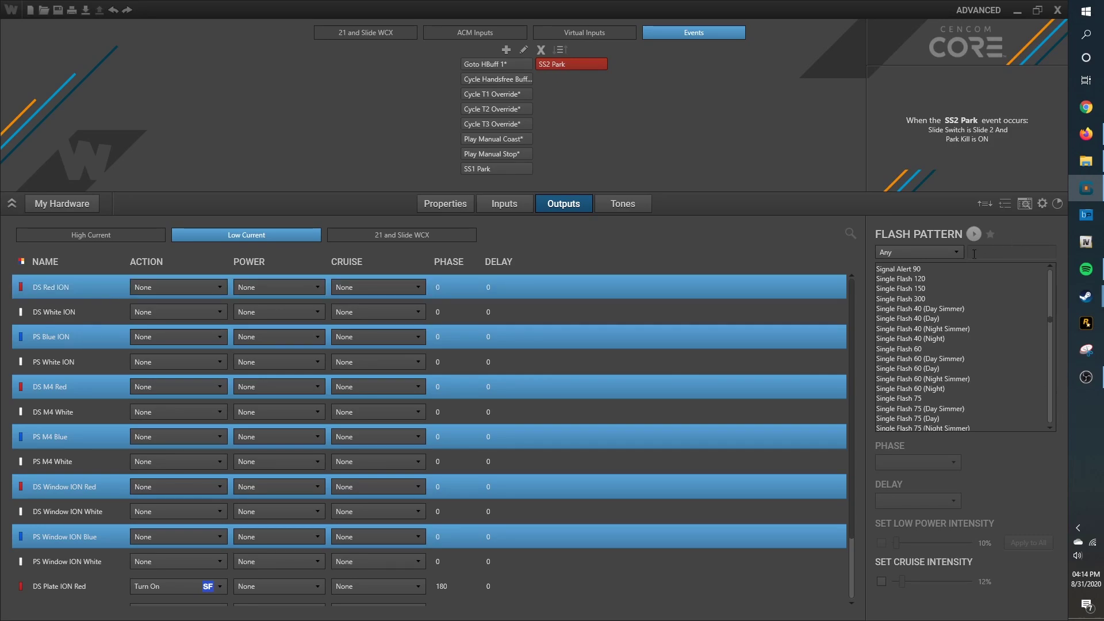
{"action": "left_click", "coordinate": [929, 420]}
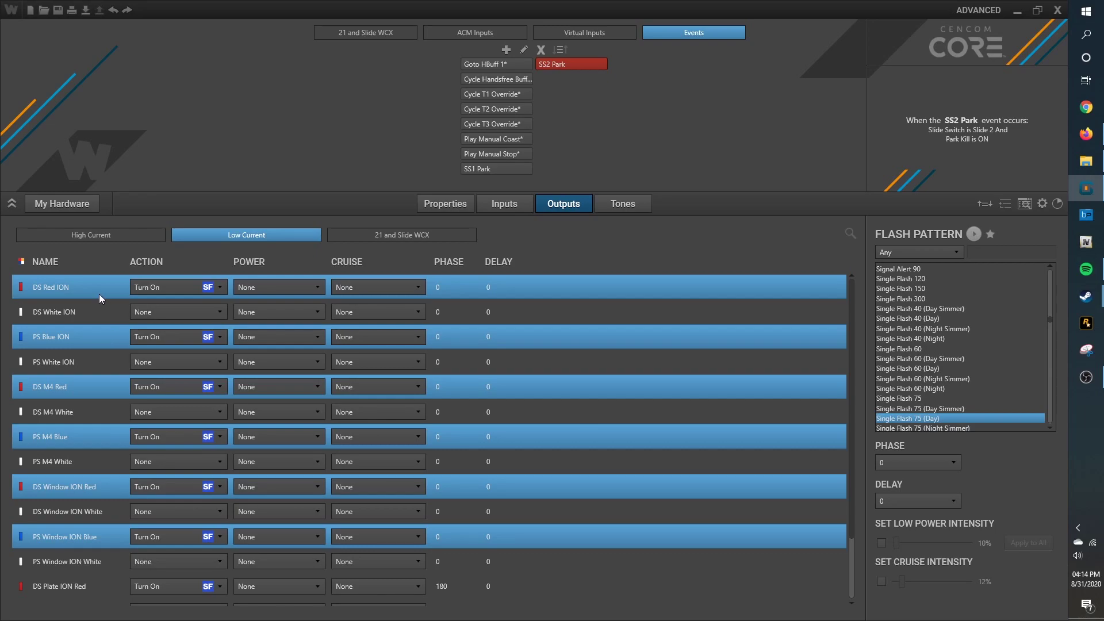
Step: Set Phase 180 for DS M4 Red, DS Red ION, DS Window ION Red and DS Plate ION Red
{"action": "left_click", "coordinate": [94, 390]}
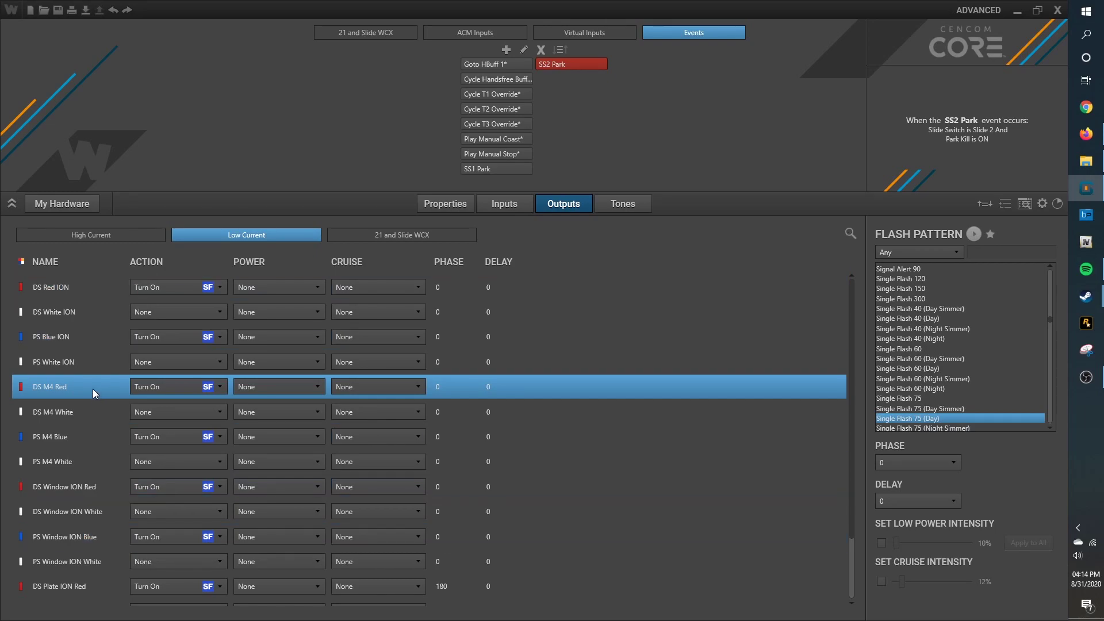
{"action": "left_click", "coordinate": [87, 291], "text": "ctrl"}
{"action": "left_click", "coordinate": [109, 490], "text": "ctrl"}
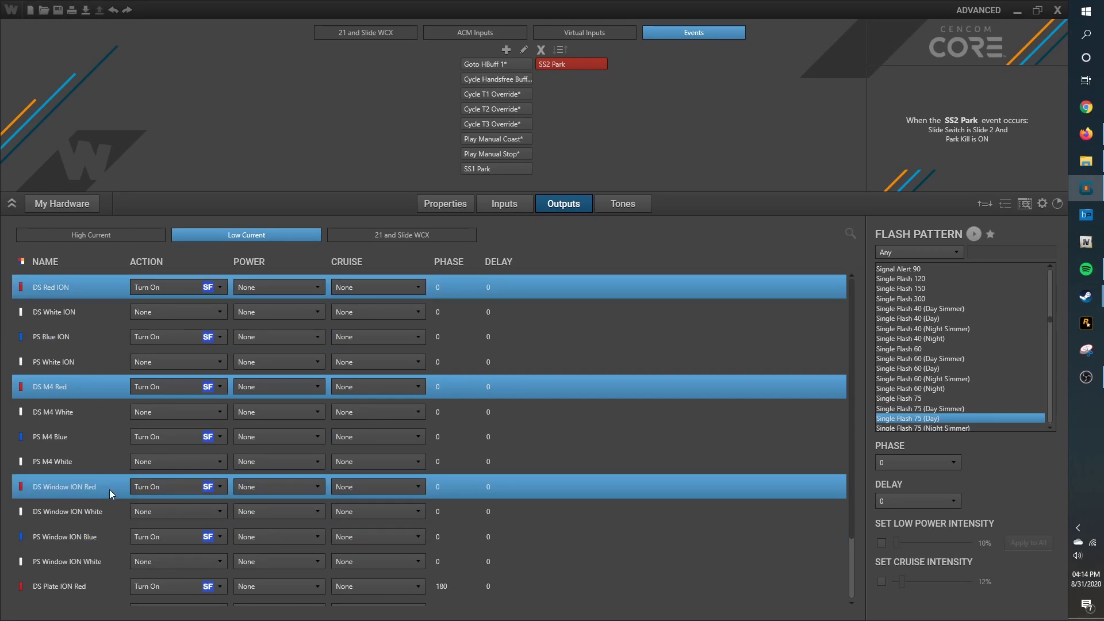
{"action": "left_click", "coordinate": [105, 585], "text": "ctrl"}
{"action": "scroll", "coordinate": [106, 552], "scroll_direction": "down", "scroll_amount": 1}
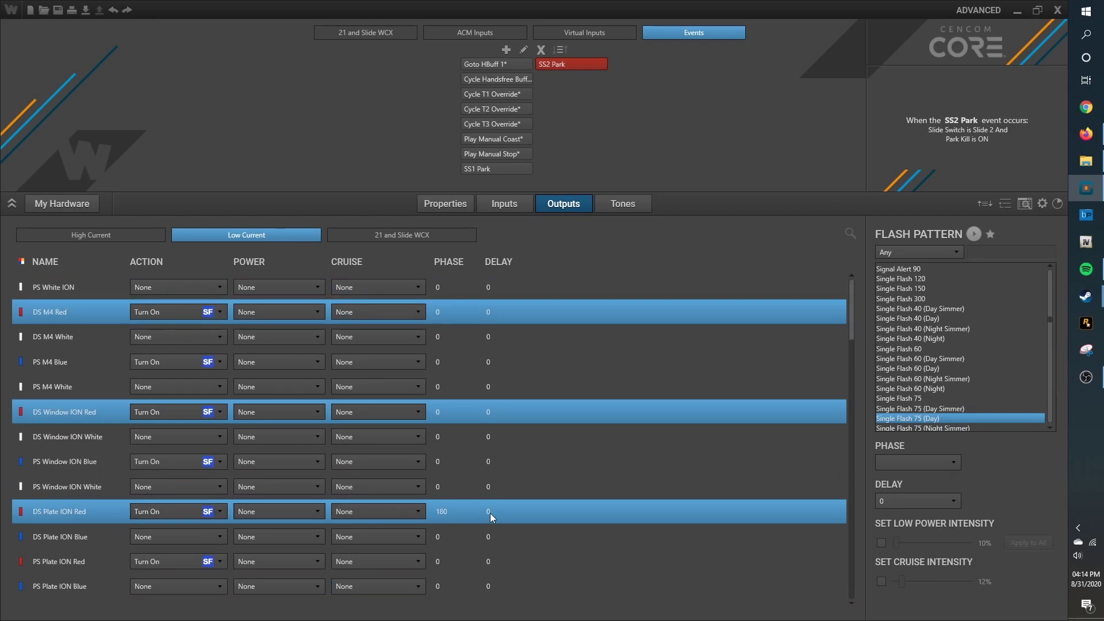
{"action": "left_click", "coordinate": [918, 464]}
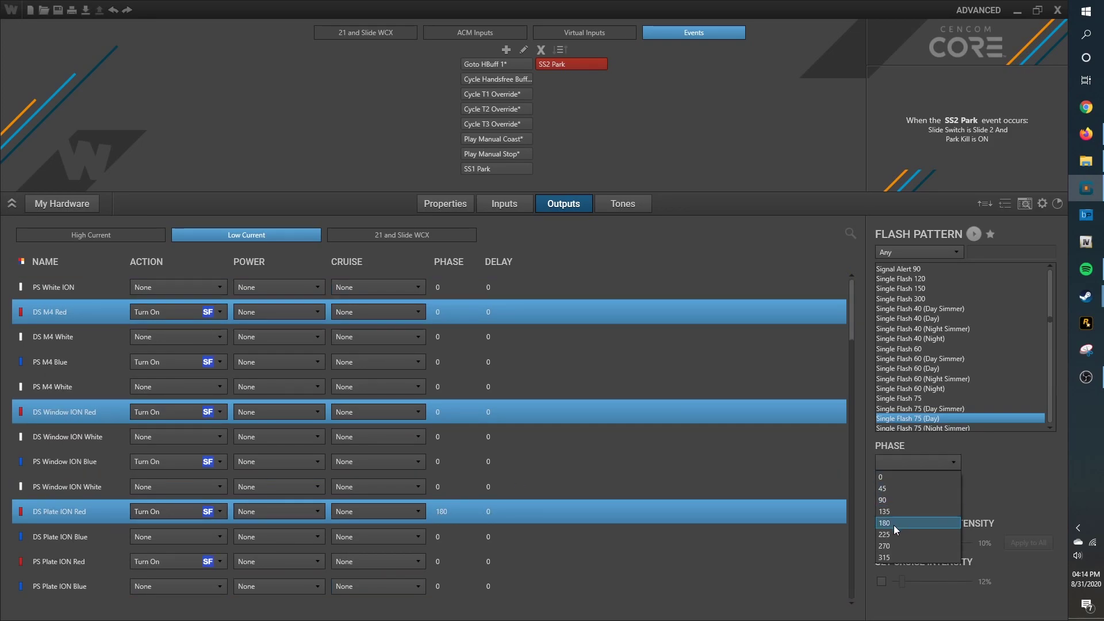
{"action": "left_click", "coordinate": [893, 525]}
Step: Turn On PS Plate ION Red and Blue, with Single Flash 75 (Day) for the blue
{"action": "left_click", "coordinate": [111, 558]}
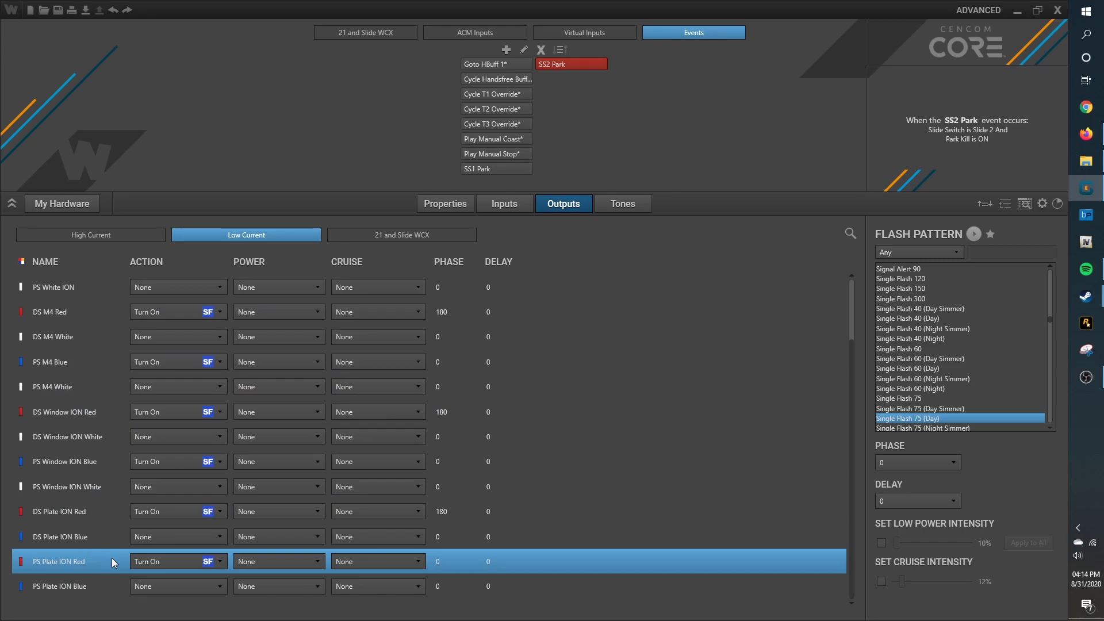
{"action": "left_click", "coordinate": [155, 564]}
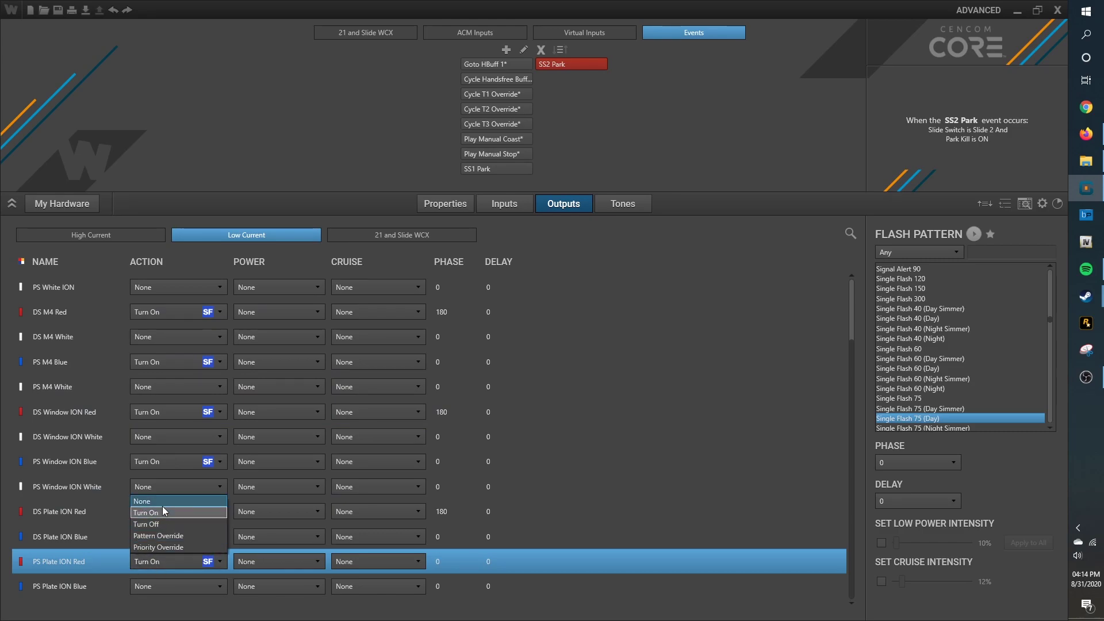
{"action": "left_click", "coordinate": [162, 506]}
{"action": "left_click", "coordinate": [92, 588]}
{"action": "left_click", "coordinate": [190, 588]}
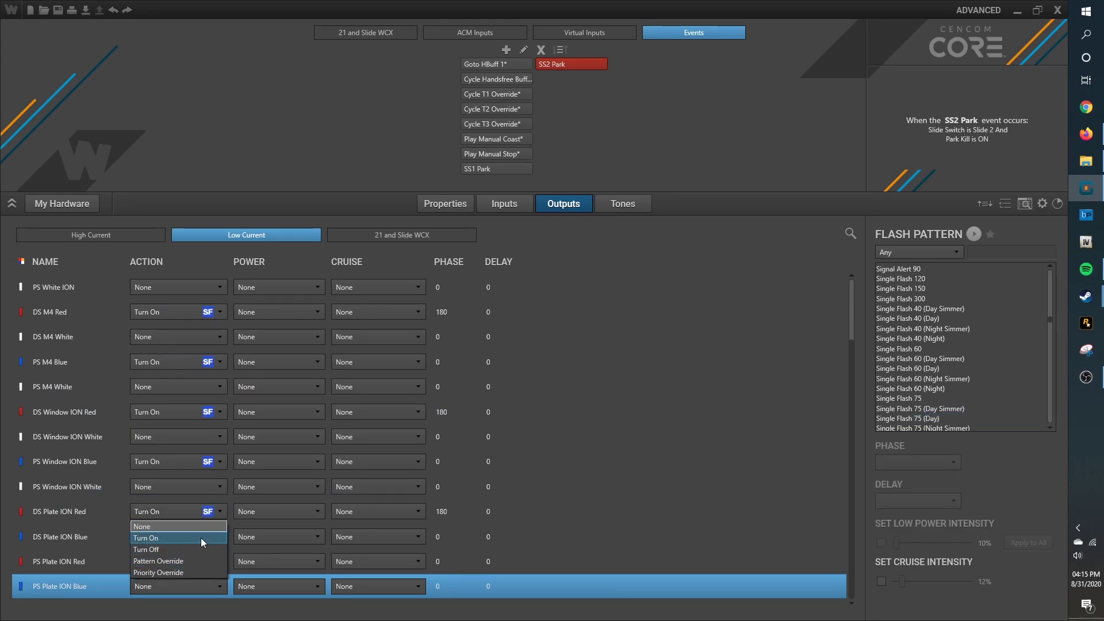
{"action": "left_click", "coordinate": [201, 537]}
{"action": "scroll", "coordinate": [936, 353], "scroll_direction": "up", "scroll_amount": 3}
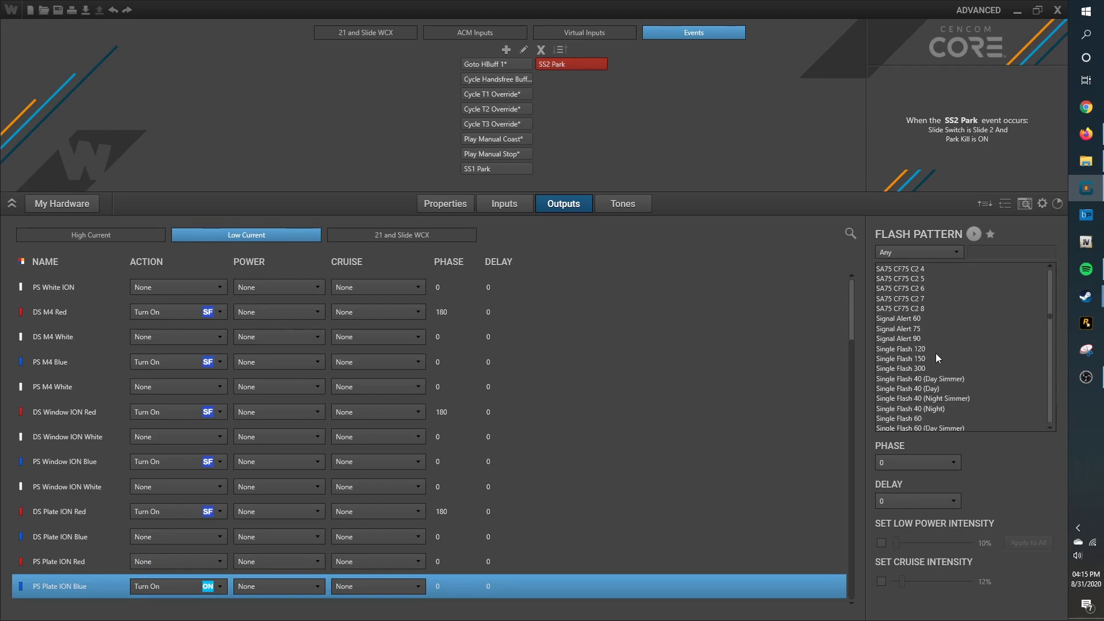
{"action": "scroll", "coordinate": [930, 389], "scroll_direction": "down", "scroll_amount": 3}
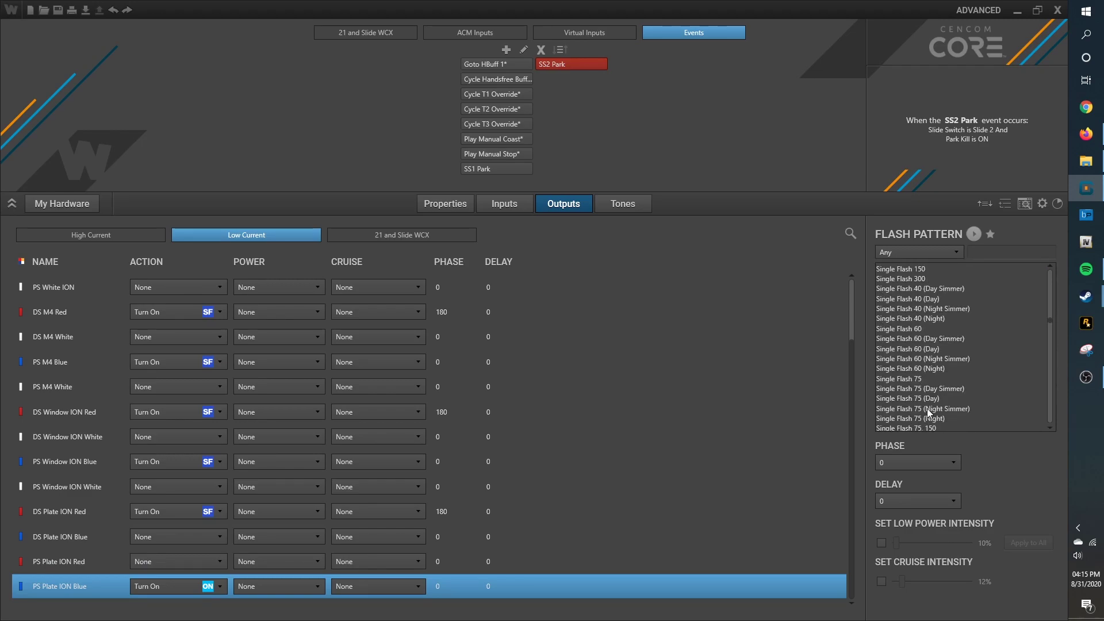
{"action": "left_click", "coordinate": [932, 400]}
Step: Check DS Plate ION Red's settings and preview the flash pattern
{"action": "left_click", "coordinate": [100, 511]}
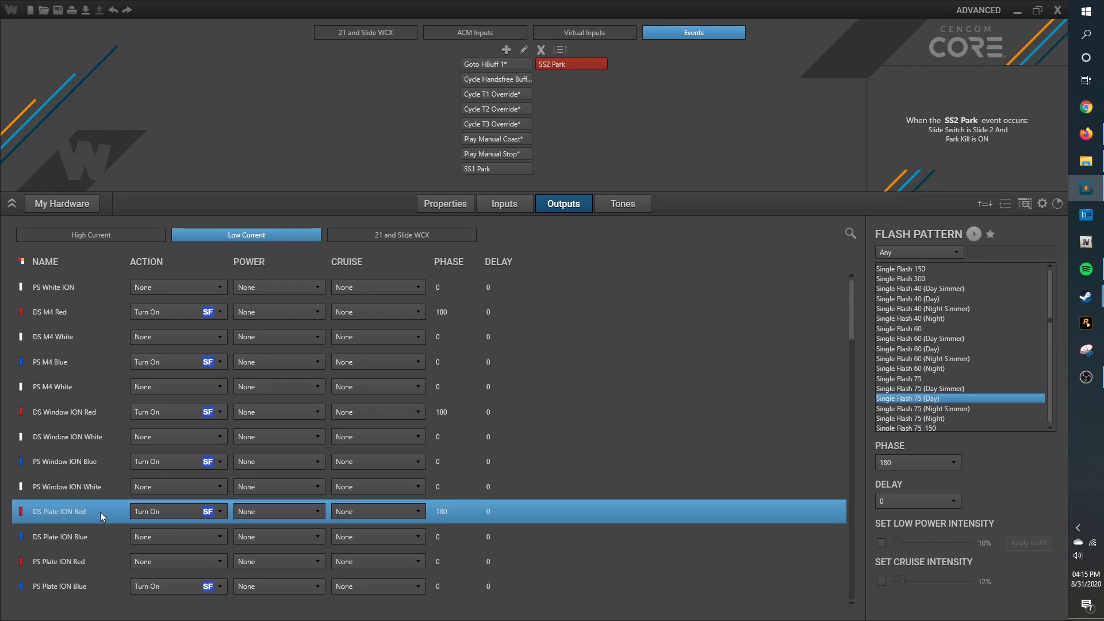
{"action": "scroll", "coordinate": [532, 397], "scroll_direction": "up", "scroll_amount": 1}
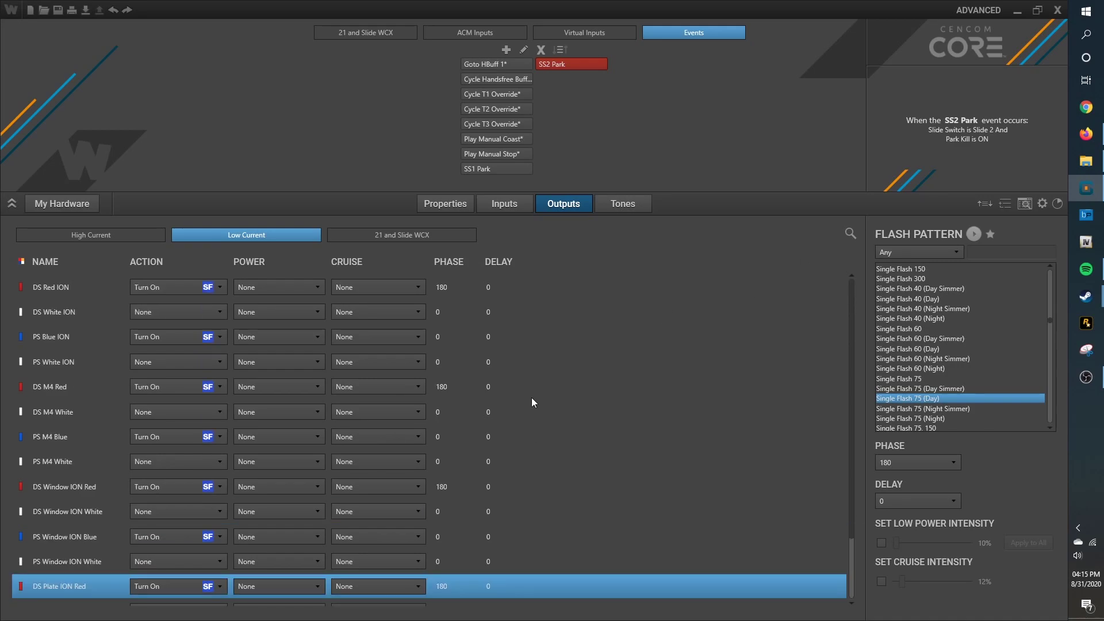
{"action": "left_click", "coordinate": [978, 236]}
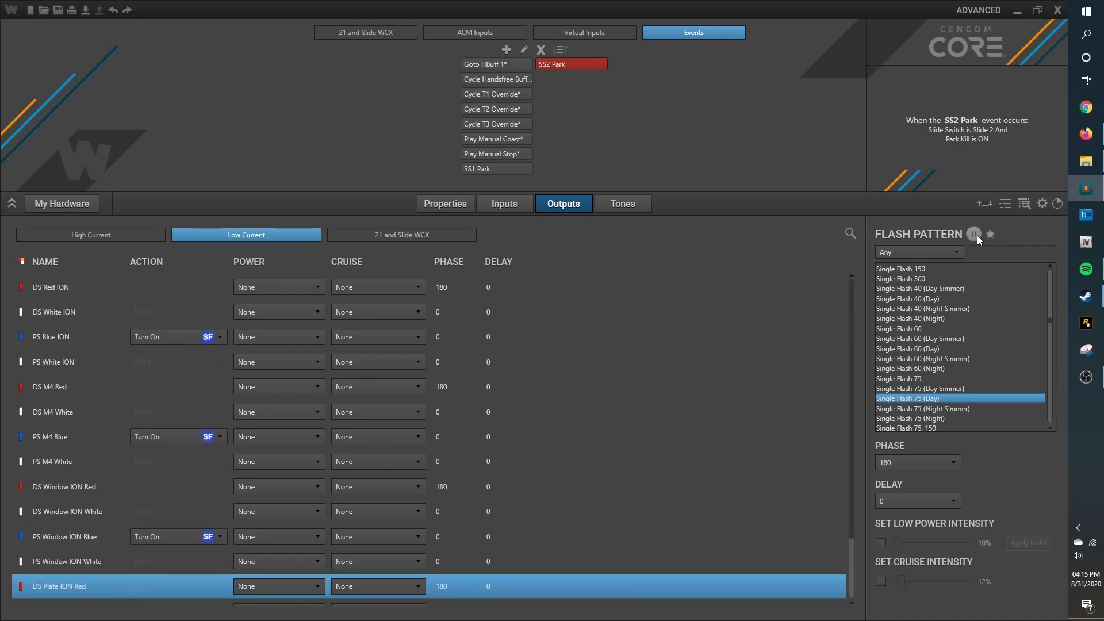
{"action": "left_click", "coordinate": [371, 33]}
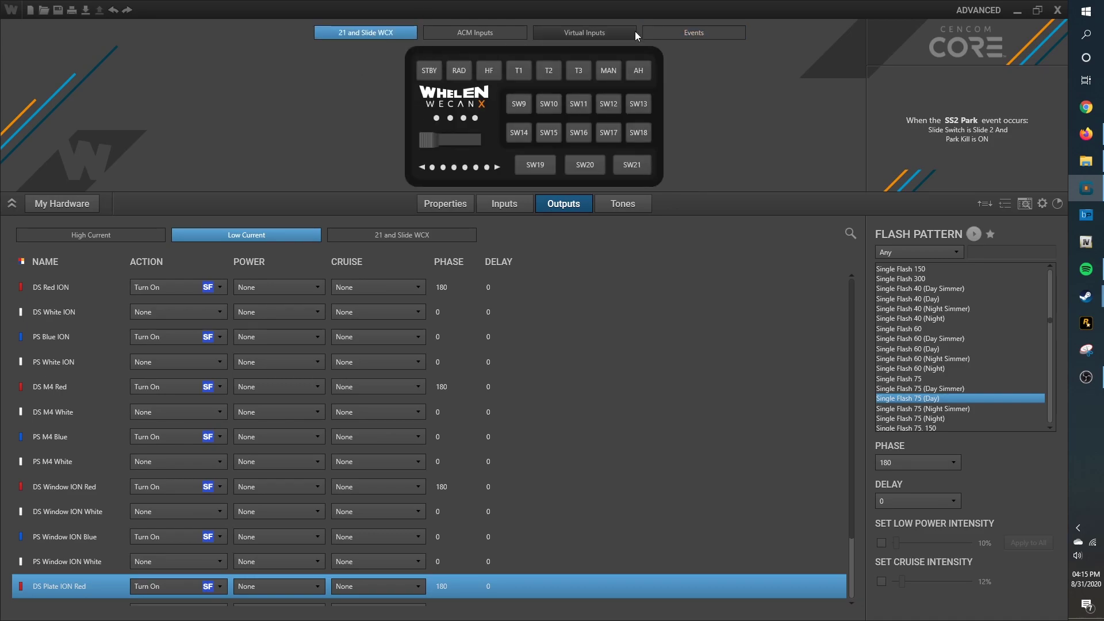
Step: For Slide 3, select the ten red and blue low-current outputs, DS Red ION through PS Plate ION Blue
{"action": "left_click", "coordinate": [930, 149]}
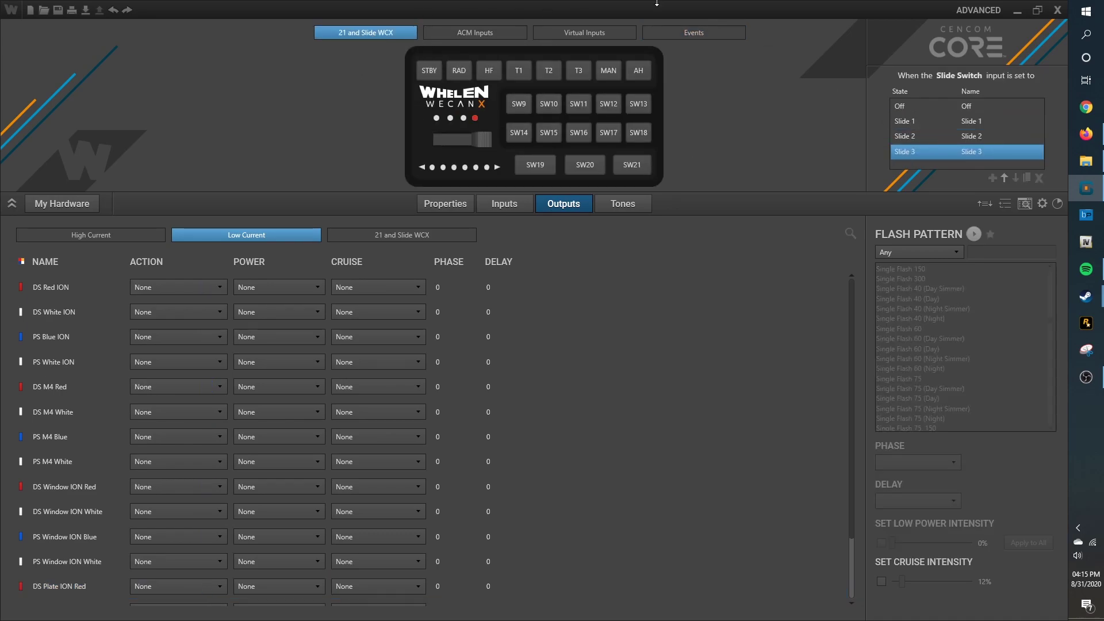
{"action": "left_click", "coordinate": [684, 34]}
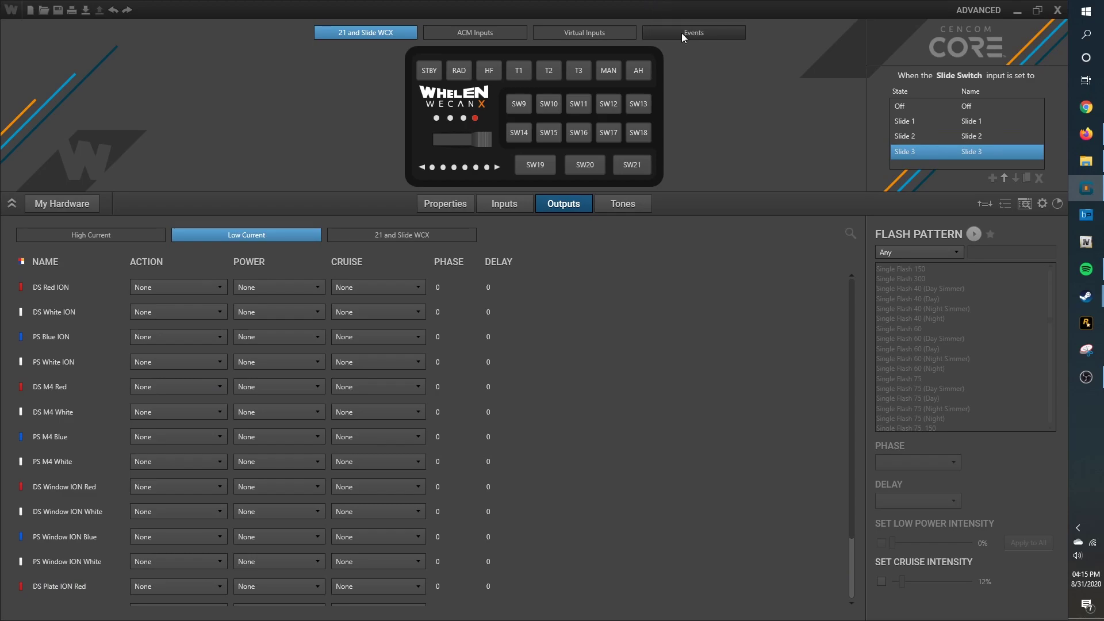
{"action": "left_click", "coordinate": [92, 286]}
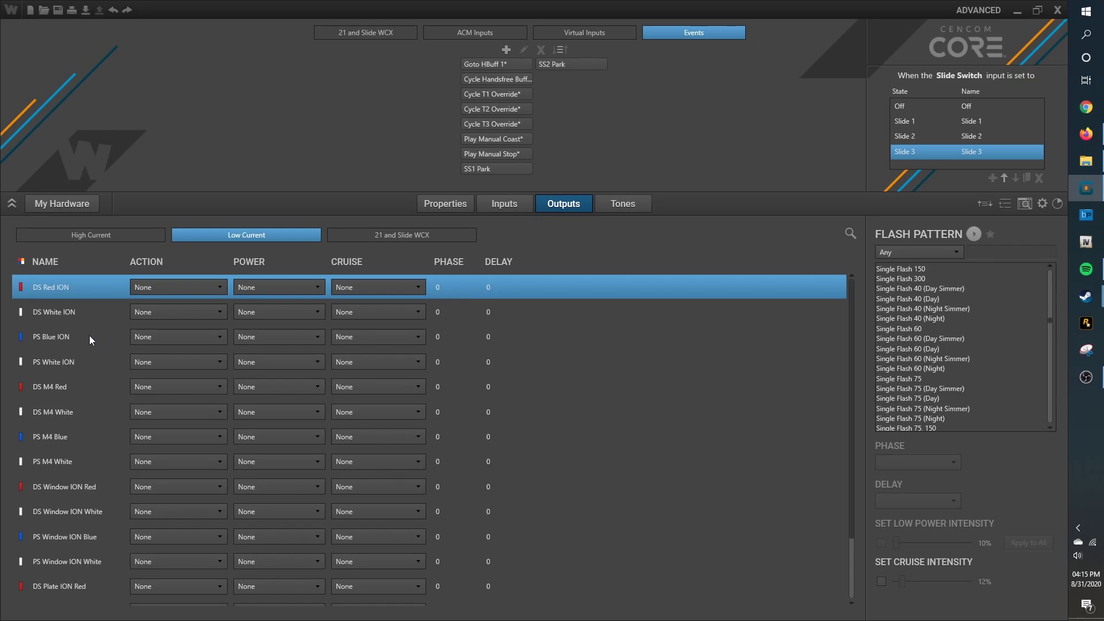
{"action": "left_click", "coordinate": [89, 335], "text": "ctrl"}
{"action": "left_click", "coordinate": [93, 386], "text": "ctrl"}
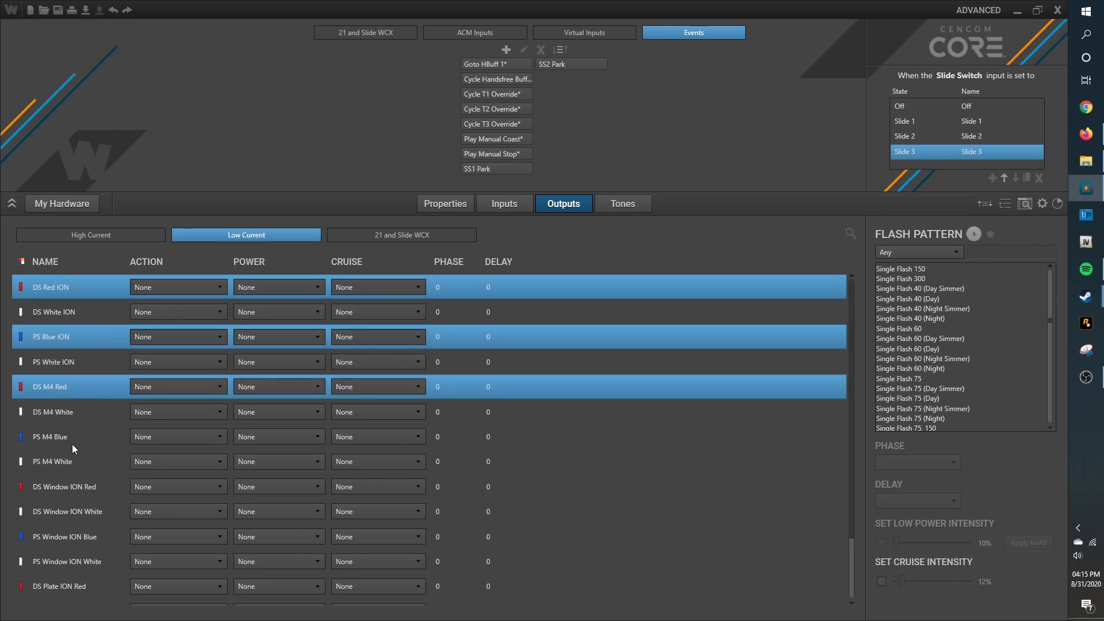
{"action": "left_click", "coordinate": [73, 440], "text": "ctrl"}
{"action": "left_click", "coordinate": [112, 483], "text": "ctrl"}
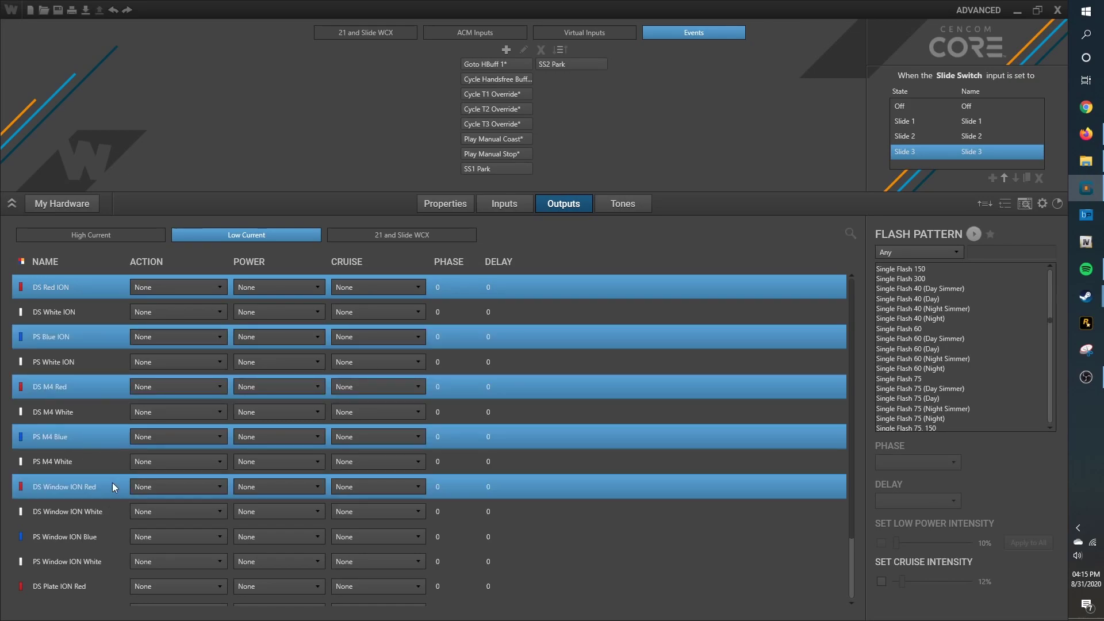
{"action": "left_click", "coordinate": [105, 535], "text": "ctrl"}
{"action": "scroll", "coordinate": [105, 537], "scroll_direction": "down", "scroll_amount": 1}
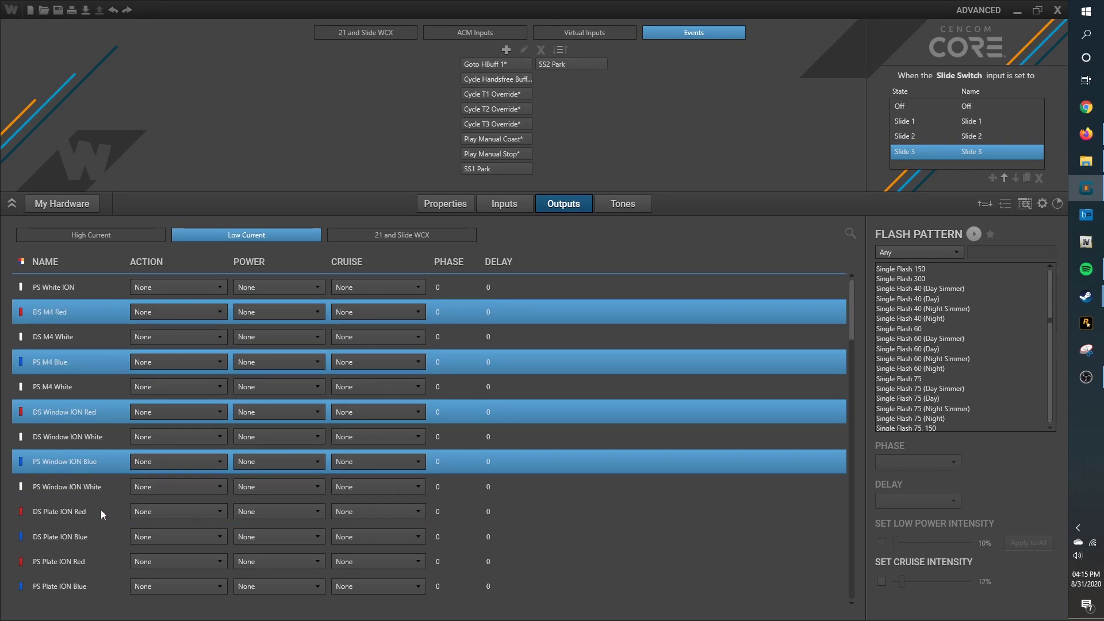
{"action": "left_click", "coordinate": [101, 511], "text": "ctrl"}
{"action": "left_click", "coordinate": [96, 541], "text": "ctrl"}
{"action": "left_click", "coordinate": [97, 561], "text": "ctrl"}
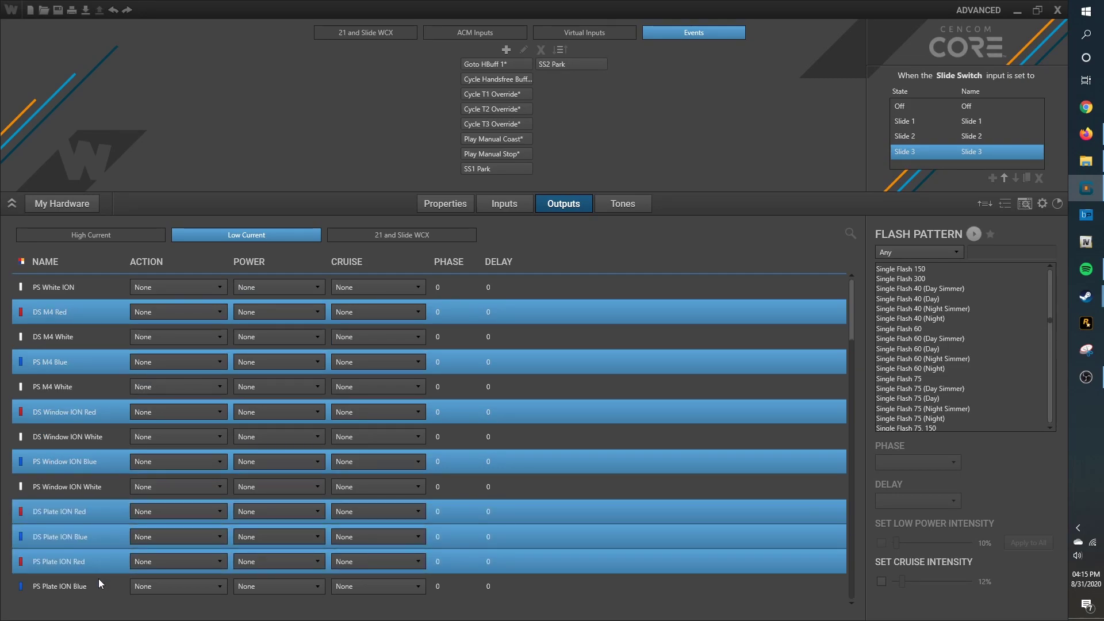
{"action": "left_click", "coordinate": [100, 582], "text": "ctrl"}
{"action": "scroll", "coordinate": [210, 493], "scroll_direction": "up", "scroll_amount": 1}
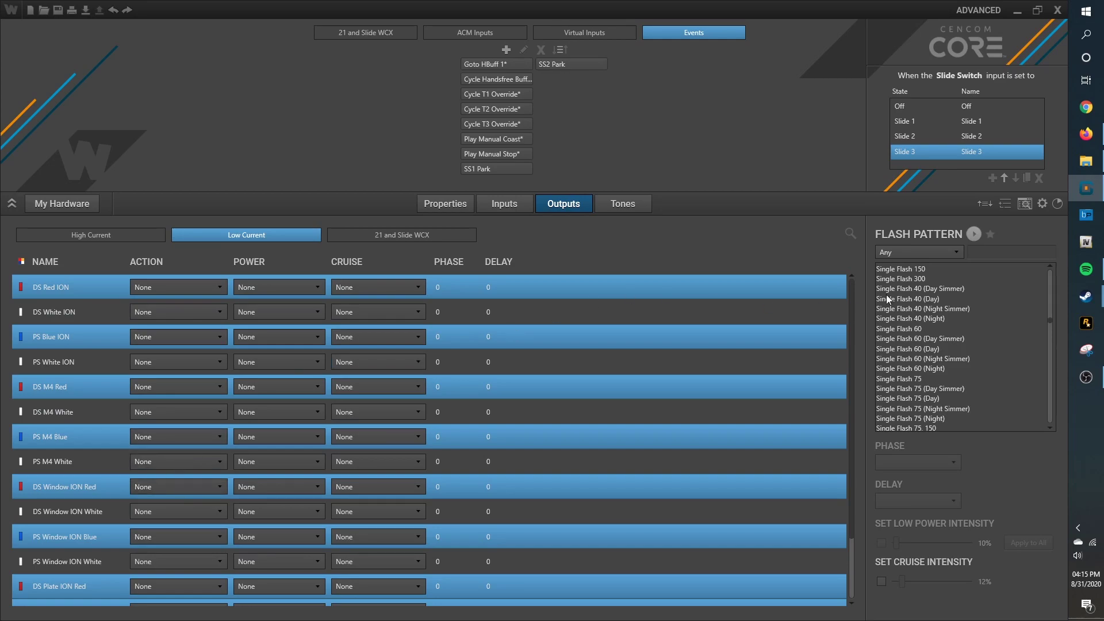
Step: Search the flash patterns for 'ultra' and apply Ultra 1 to the selected outputs
{"action": "left_click", "coordinate": [920, 252]}
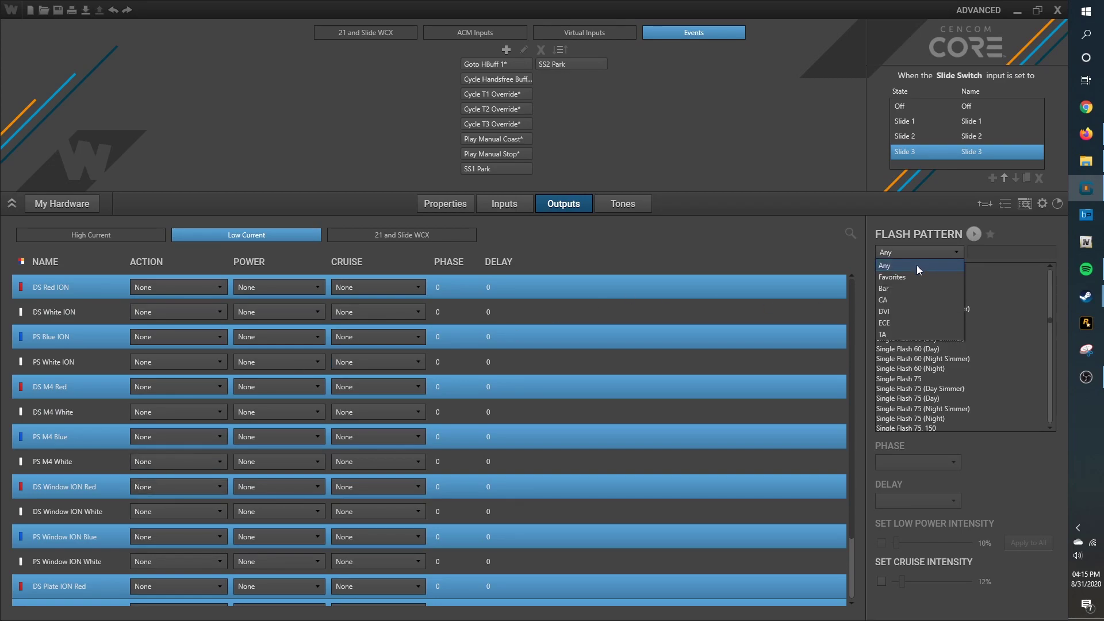
{"action": "left_click", "coordinate": [917, 265]}
{"action": "left_click_drag", "start_coordinate": [1041, 317], "coordinate": [1043, 275]}
{"action": "left_click", "coordinate": [943, 257]}
{"action": "left_click", "coordinate": [986, 252]}
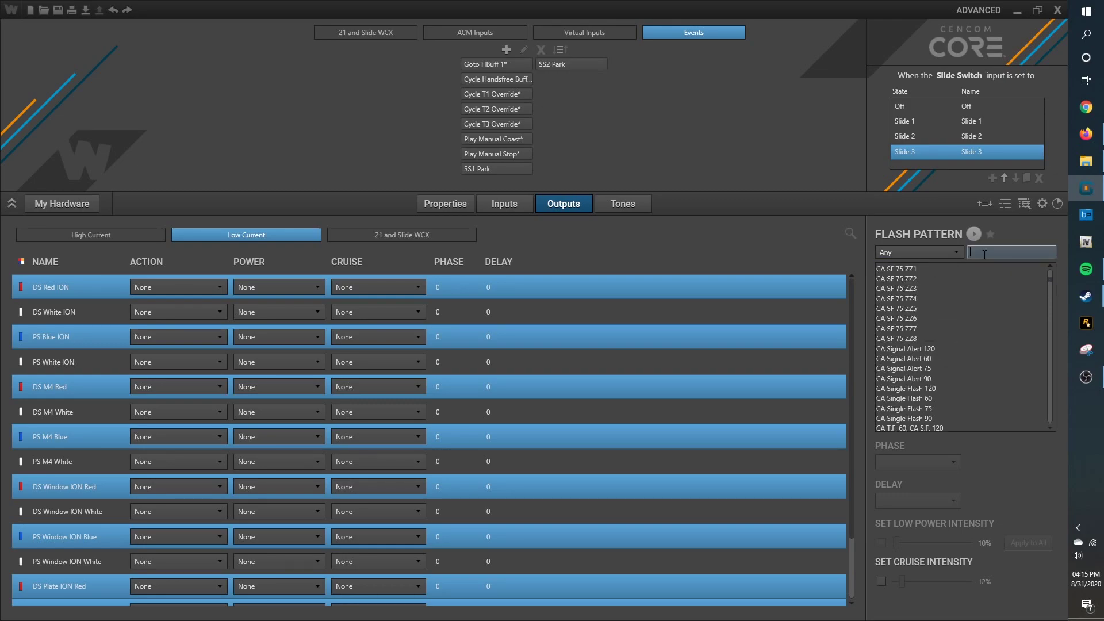
{"action": "type", "text": "u"}
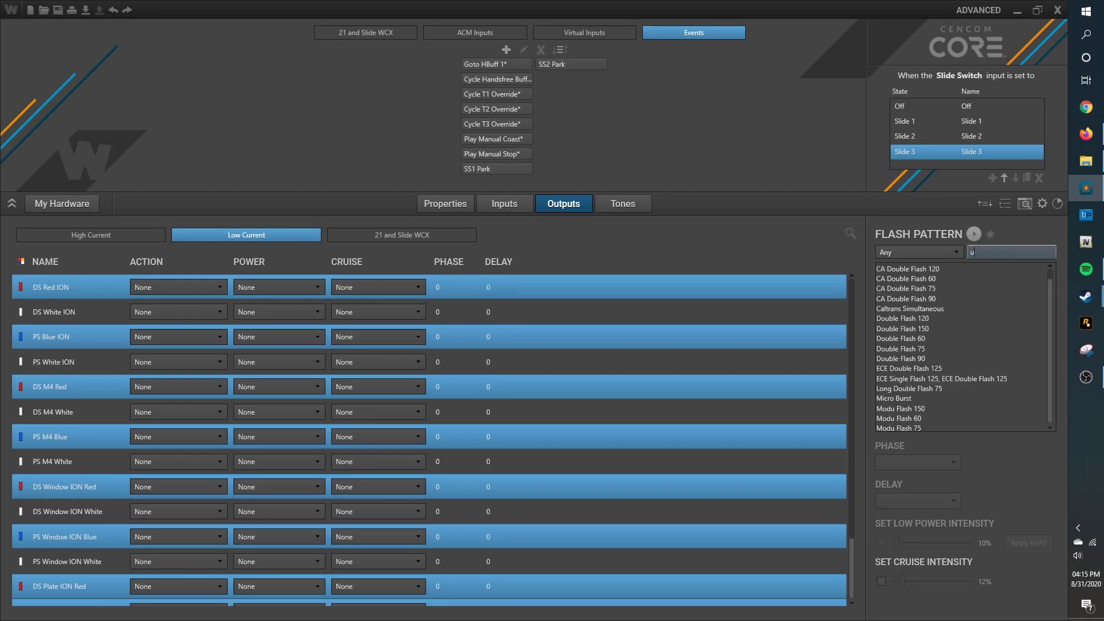
{"action": "type", "text": "ltra"}
{"action": "scroll", "coordinate": [993, 329], "scroll_direction": "down", "scroll_amount": 8}
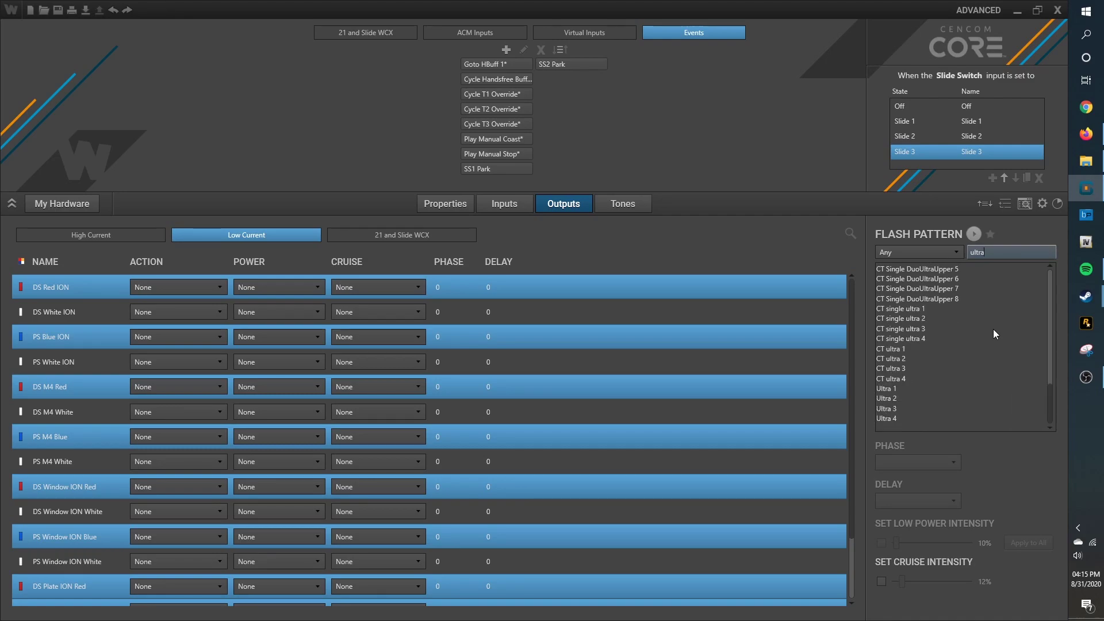
{"action": "left_click", "coordinate": [887, 389]}
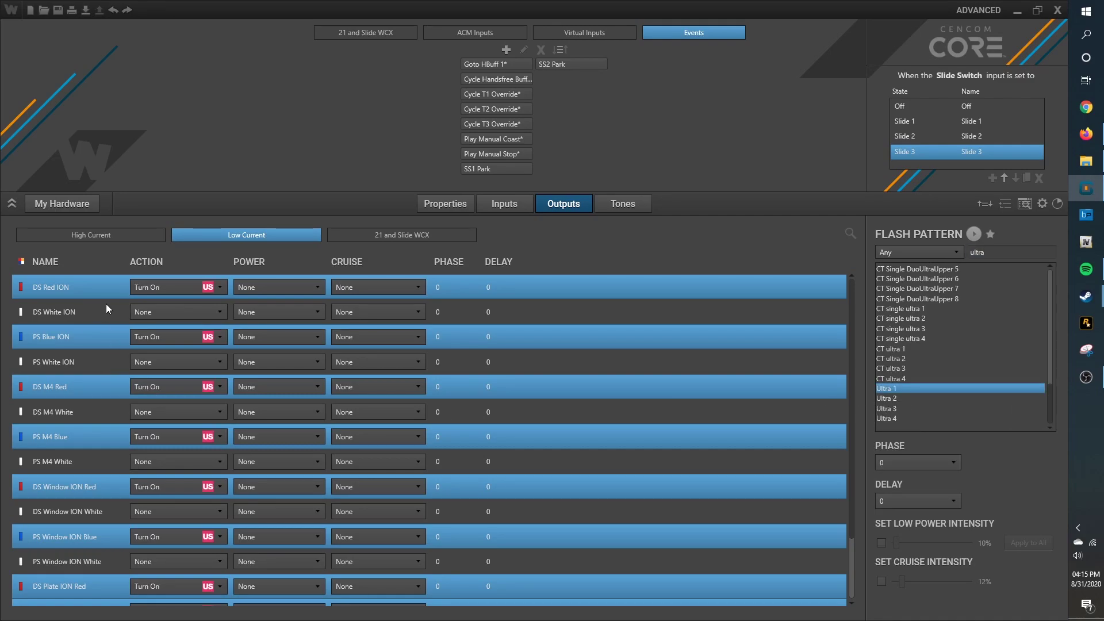
Step: Check the DS Red ION and PS Blue ION settings, then start the simulation
{"action": "left_click", "coordinate": [100, 289]}
{"action": "left_click", "coordinate": [100, 339]}
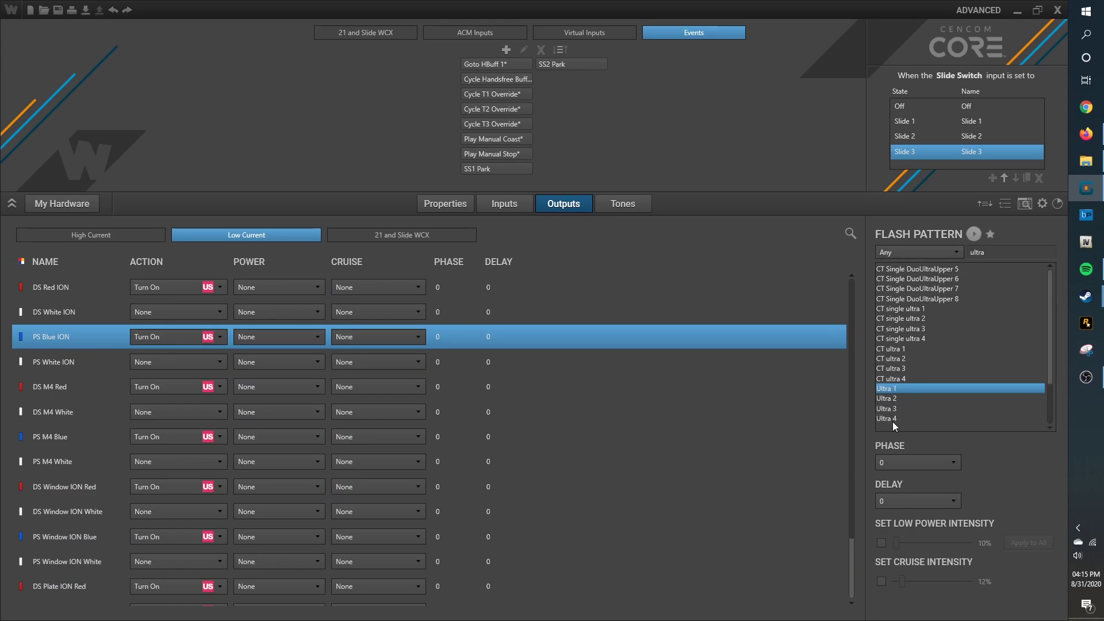
{"action": "left_click", "coordinate": [976, 236]}
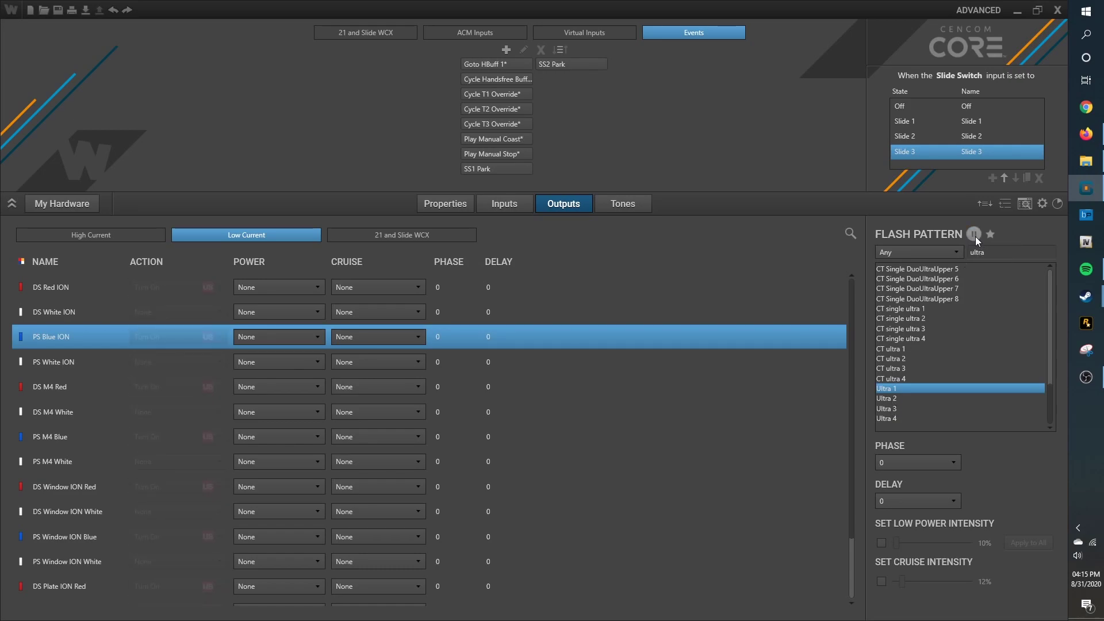
Step: Stop the preview and apply Ultra 1 to the six white low-current outputs
{"action": "left_click", "coordinate": [973, 236]}
{"action": "left_click", "coordinate": [103, 311]}
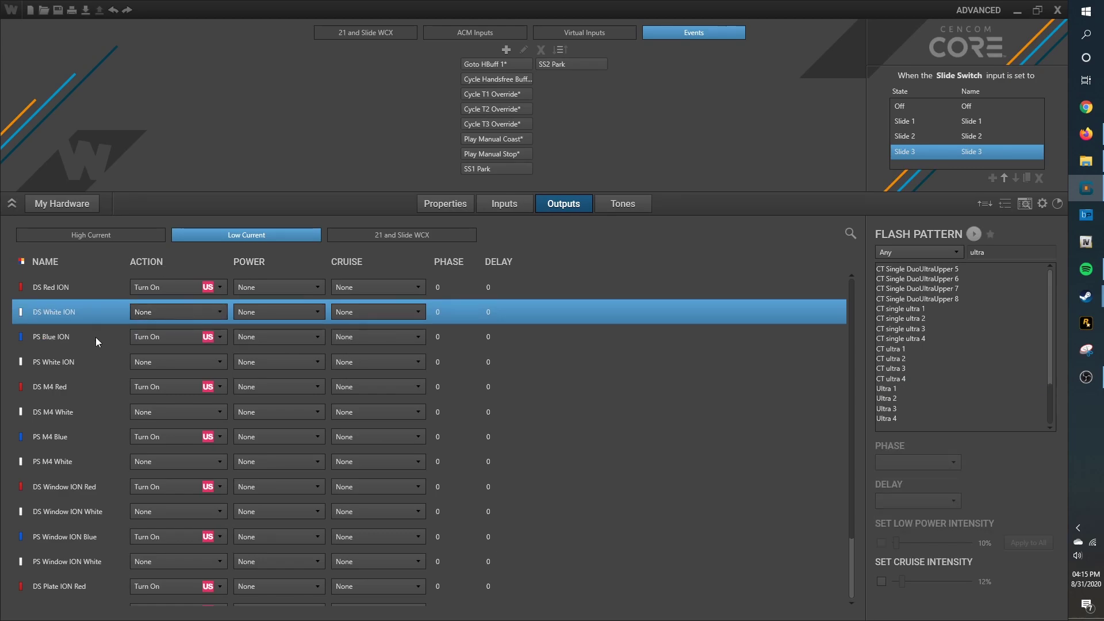
{"action": "left_click", "coordinate": [101, 356], "text": "ctrl"}
{"action": "left_click", "coordinate": [94, 412], "text": "ctrl"}
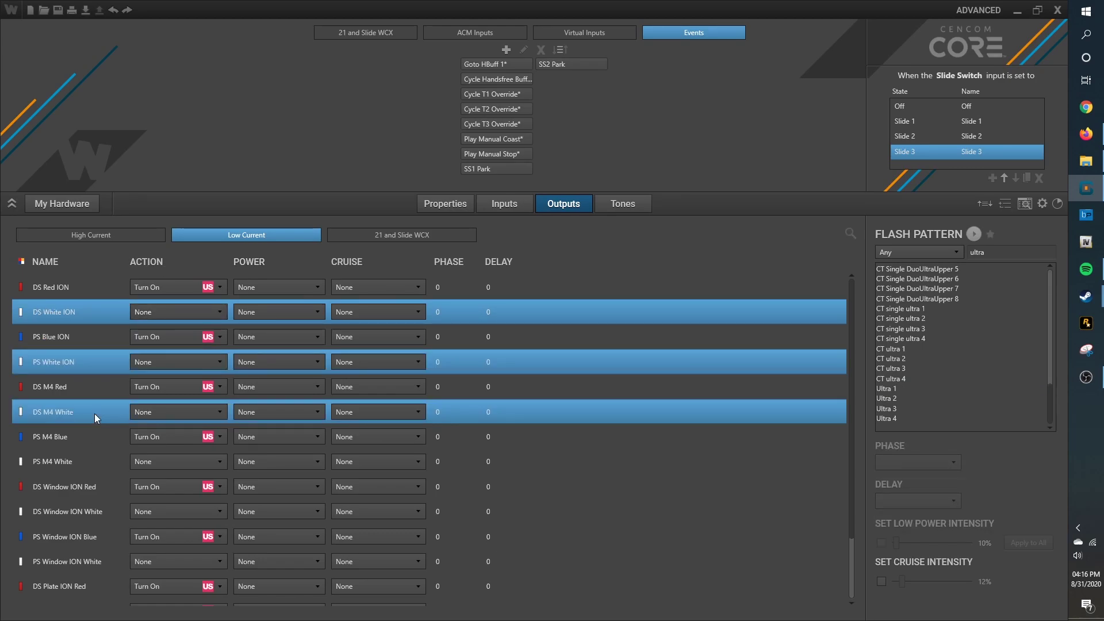
{"action": "left_click", "coordinate": [103, 463], "text": "ctrl"}
{"action": "left_click", "coordinate": [116, 515], "text": "ctrl"}
{"action": "scroll", "coordinate": [116, 516], "scroll_direction": "down", "scroll_amount": 1}
{"action": "left_click", "coordinate": [113, 490], "text": "ctrl"}
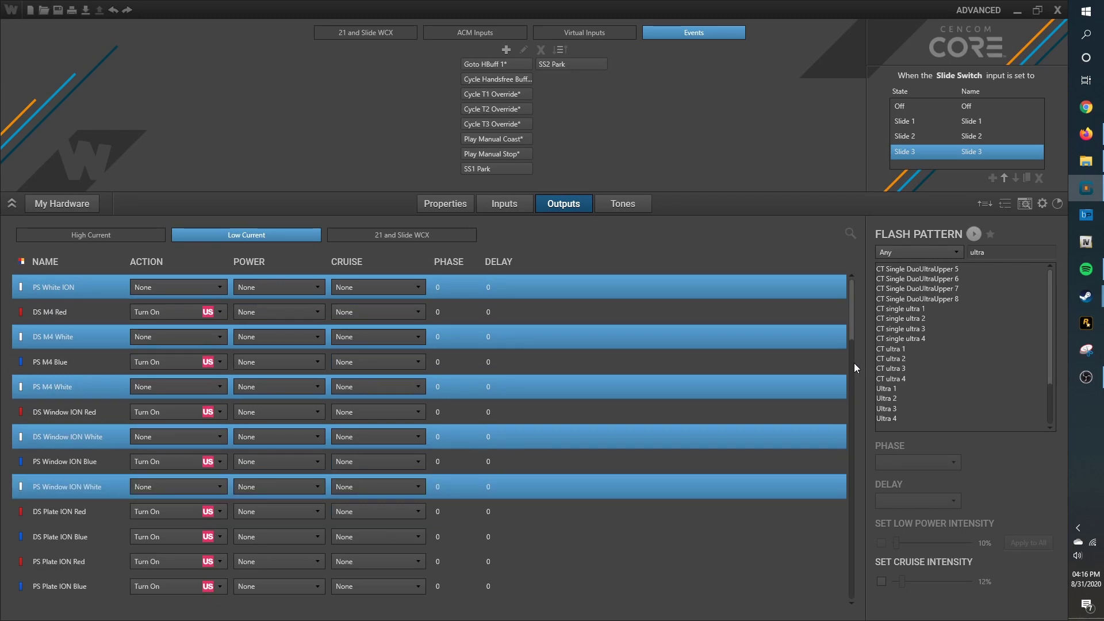
{"action": "left_click", "coordinate": [898, 387]}
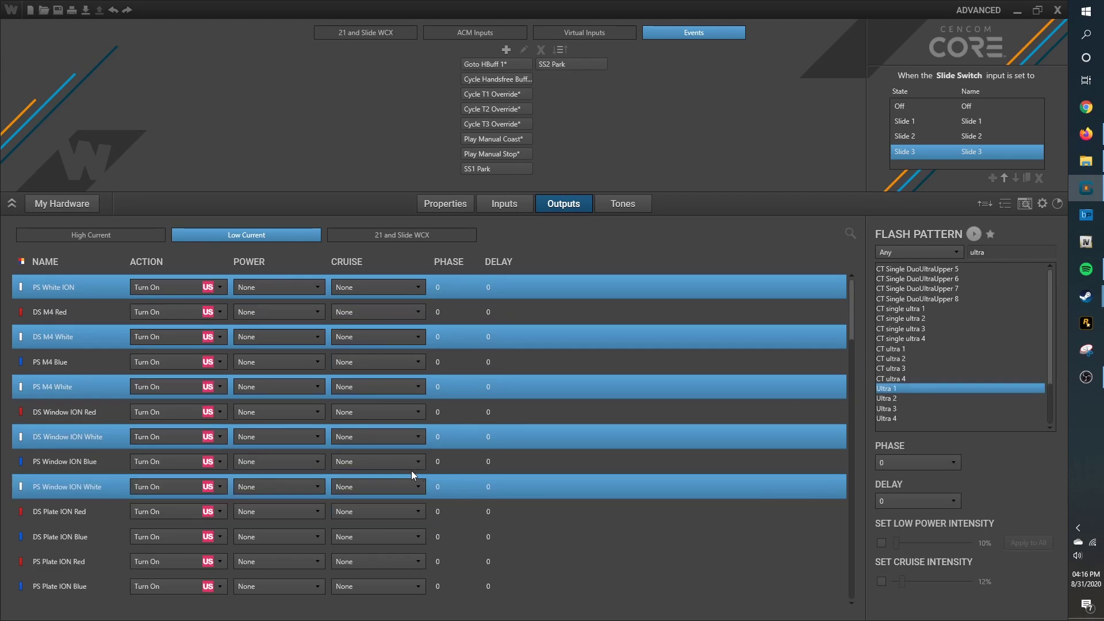
Step: Set the white outputs' phase to 180, leaving cruise at None
{"action": "left_click", "coordinate": [405, 485]}
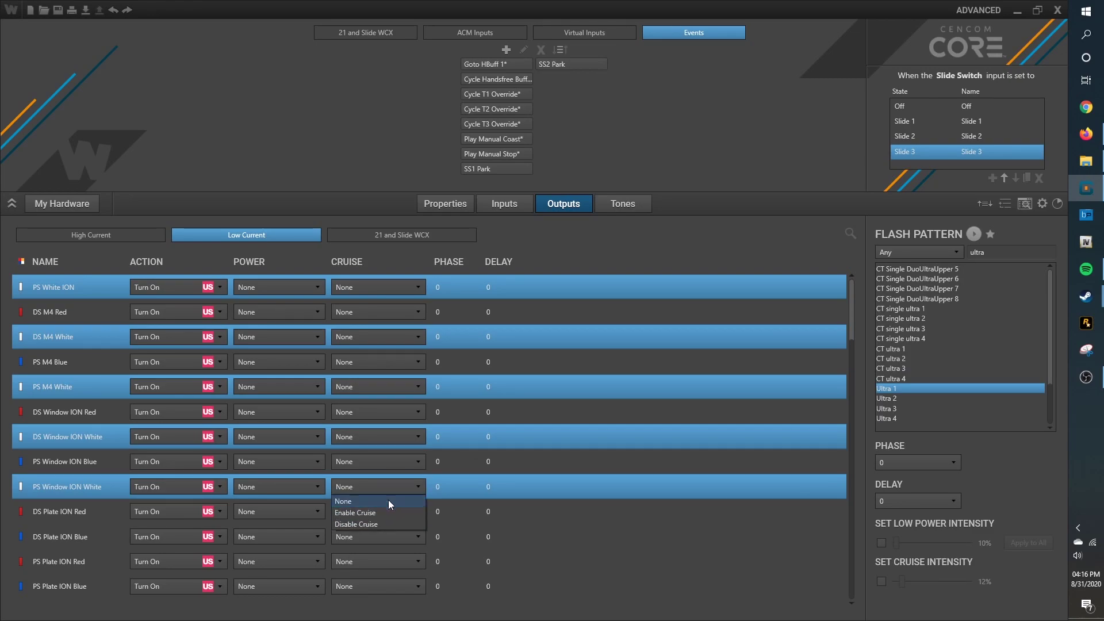
{"action": "left_click", "coordinate": [381, 483]}
{"action": "left_click", "coordinate": [929, 460]}
{"action": "left_click", "coordinate": [894, 521]}
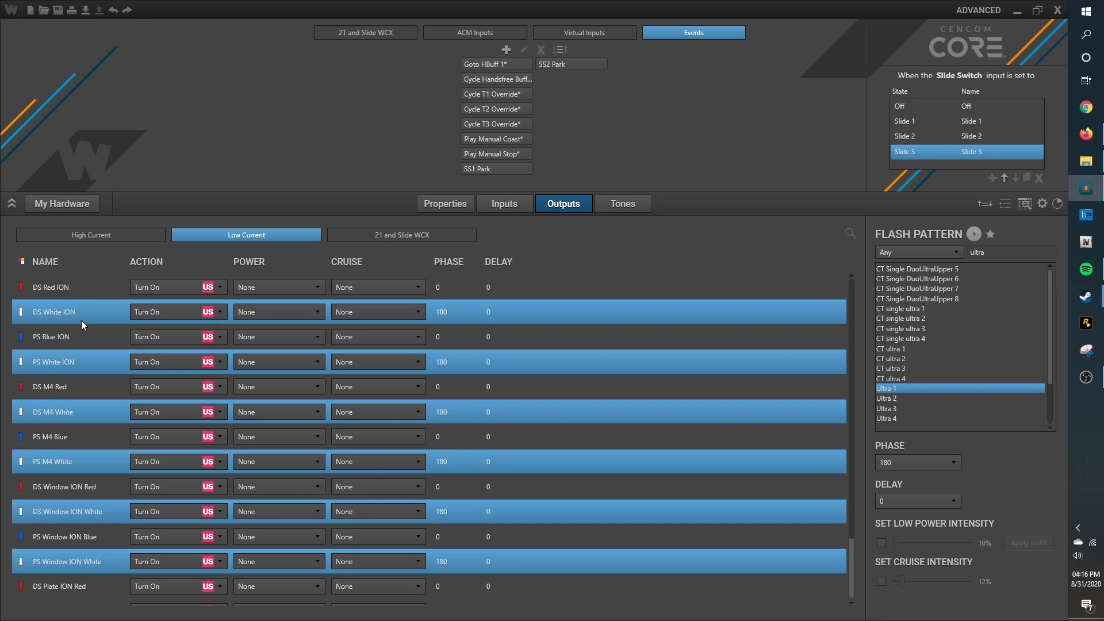
Step: Switch PS Blue ION, PS M4, Window and Plate blue outputs to Ultra 4
{"action": "left_click", "coordinate": [82, 341]}
{"action": "left_click", "coordinate": [86, 437], "text": "ctrl"}
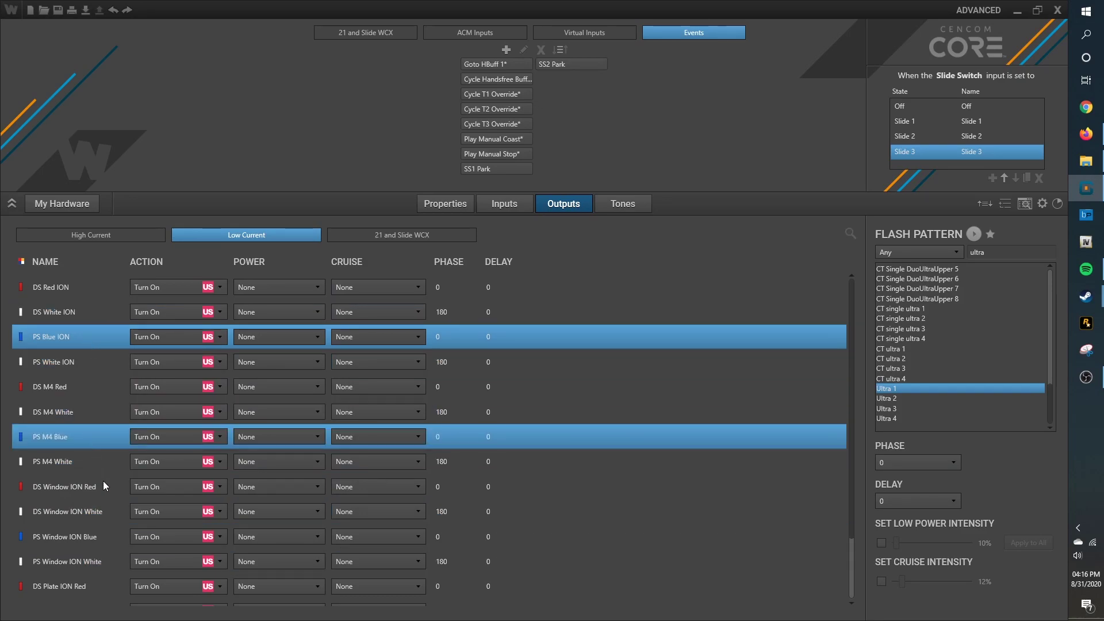
{"action": "left_click", "coordinate": [107, 536], "text": "ctrl"}
{"action": "scroll", "coordinate": [109, 525], "scroll_direction": "down", "scroll_amount": 1}
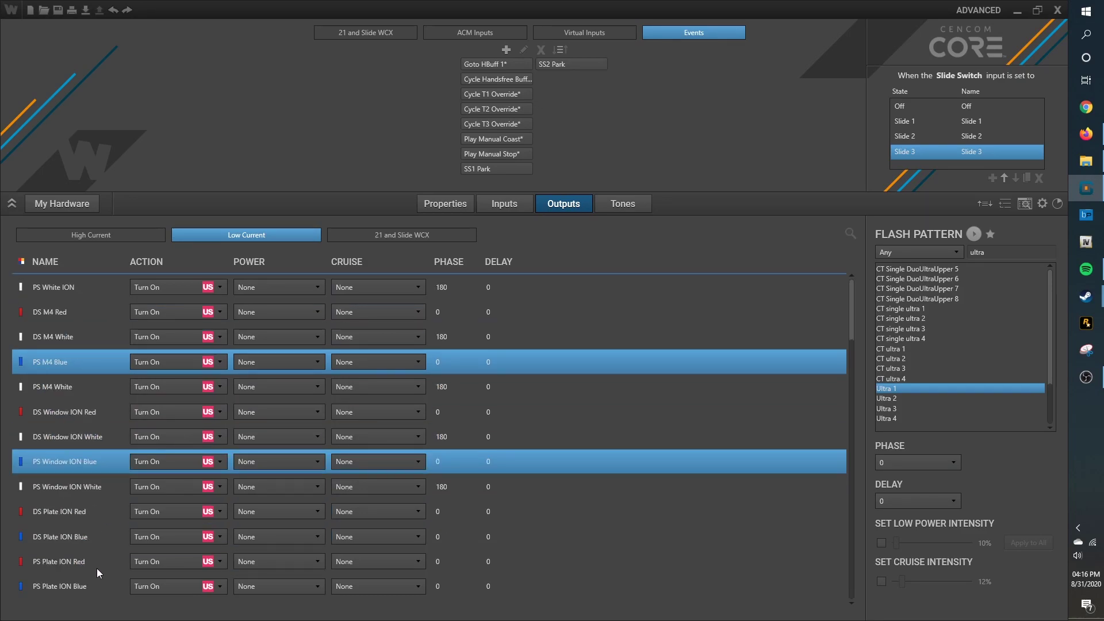
{"action": "left_click", "coordinate": [96, 538], "text": "ctrl"}
{"action": "left_click", "coordinate": [97, 584], "text": "ctrl"}
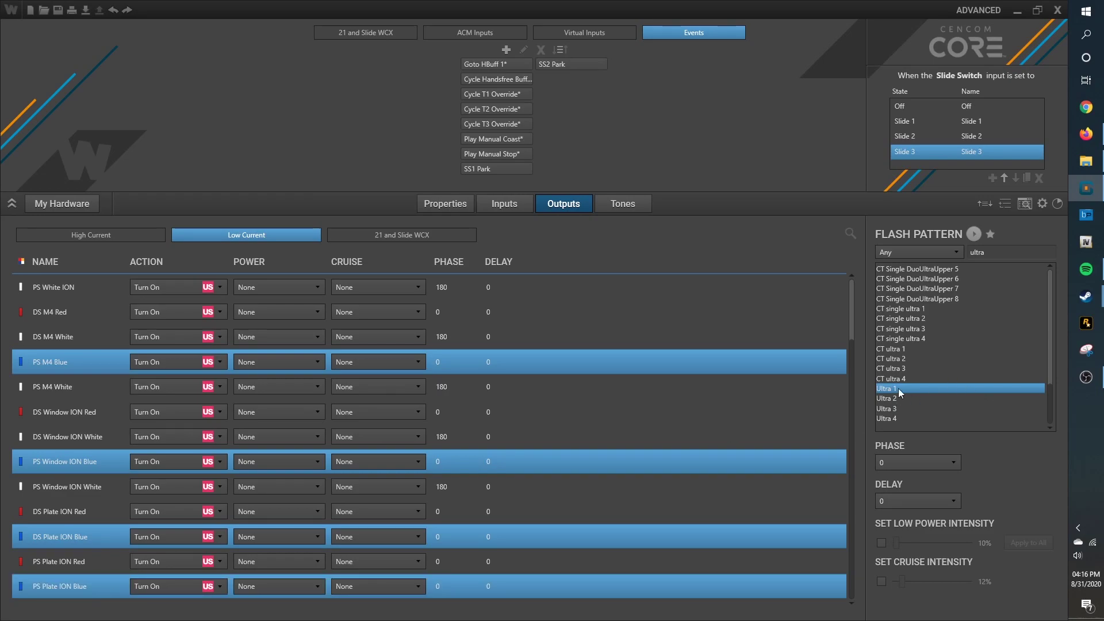
{"action": "left_click", "coordinate": [893, 417]}
Step: Confirm PS M4 Blue uses Ultra 4, then run and stop the flash pattern simulation
{"action": "scroll", "coordinate": [562, 318], "scroll_direction": "up", "scroll_amount": 1}
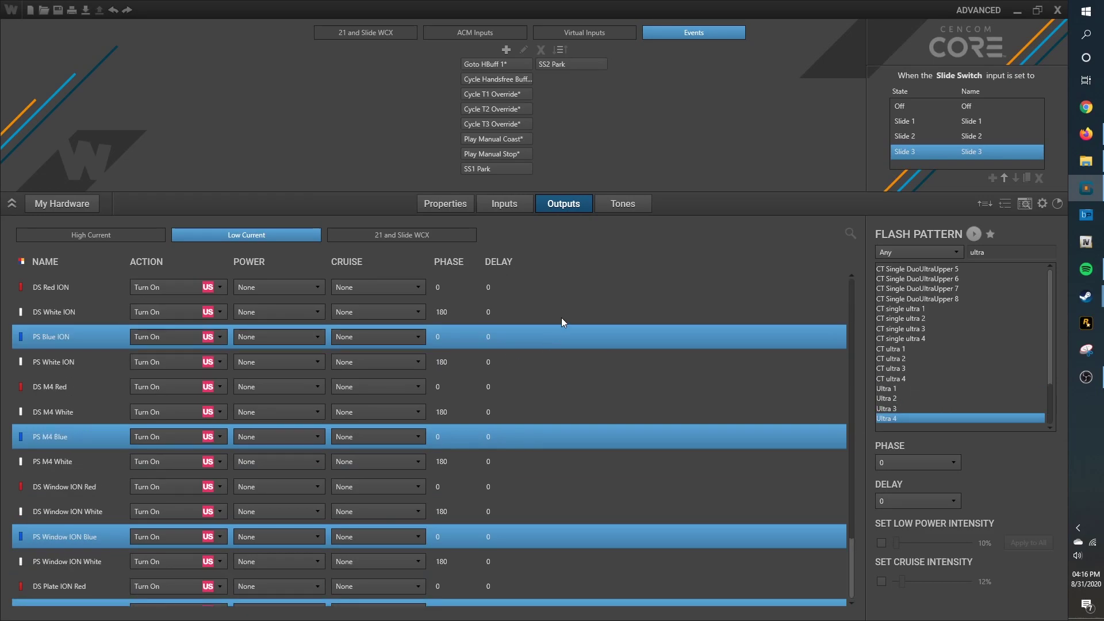
{"action": "left_click", "coordinate": [589, 292]}
{"action": "left_click", "coordinate": [899, 387]}
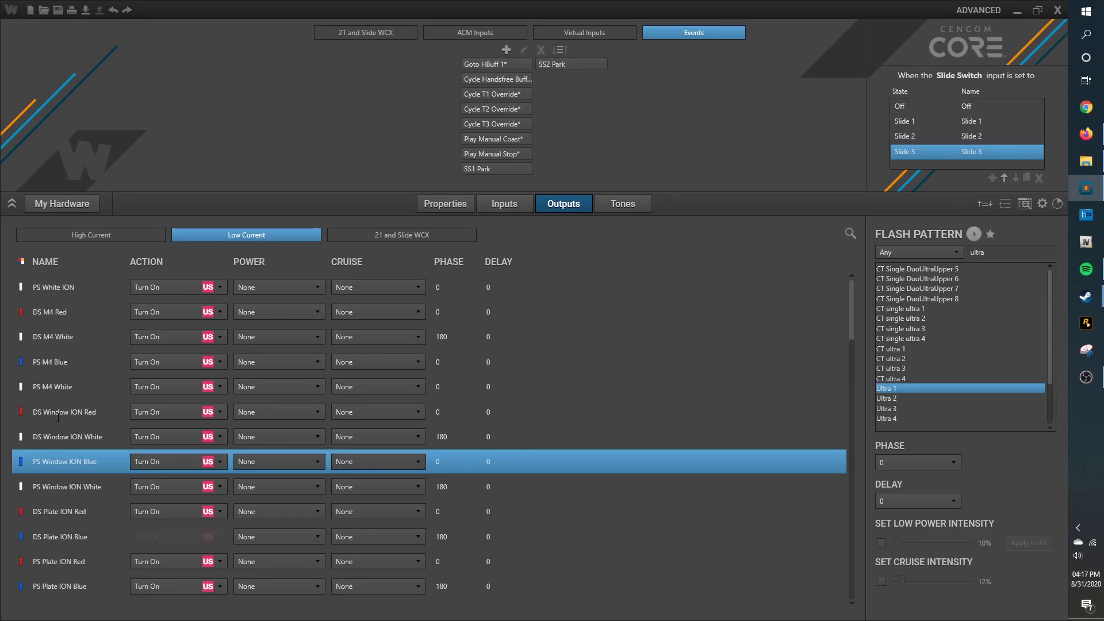
{"action": "left_click", "coordinate": [104, 363]}
{"action": "left_click", "coordinate": [903, 388]}
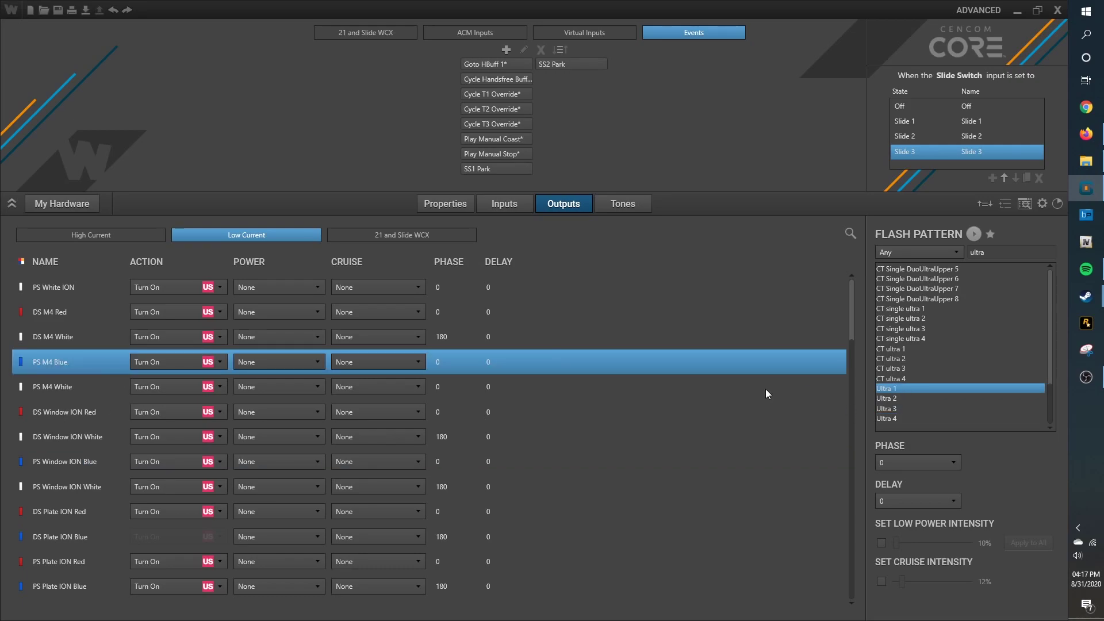
{"action": "scroll", "coordinate": [143, 344], "scroll_direction": "up", "scroll_amount": 1}
{"action": "left_click", "coordinate": [895, 420]}
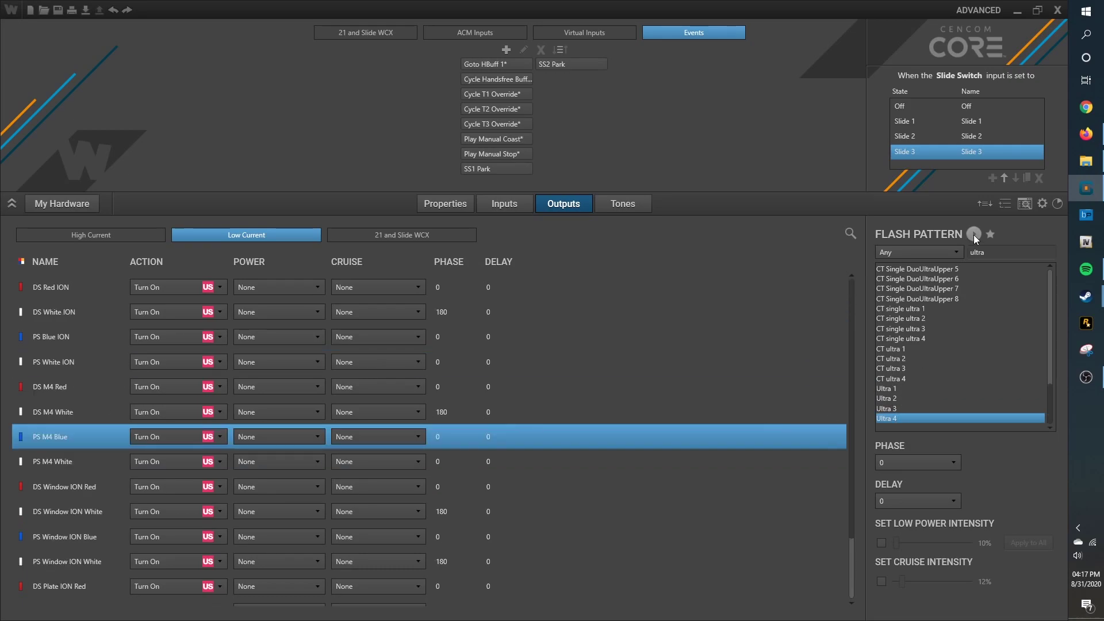
{"action": "left_click", "coordinate": [973, 234]}
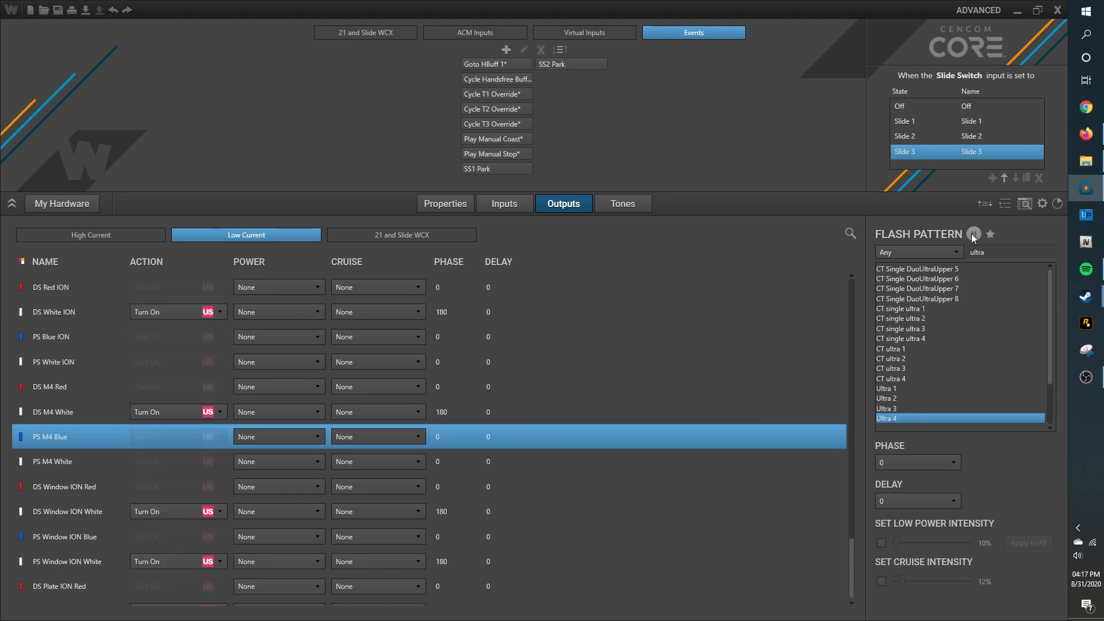
{"action": "left_click", "coordinate": [973, 235]}
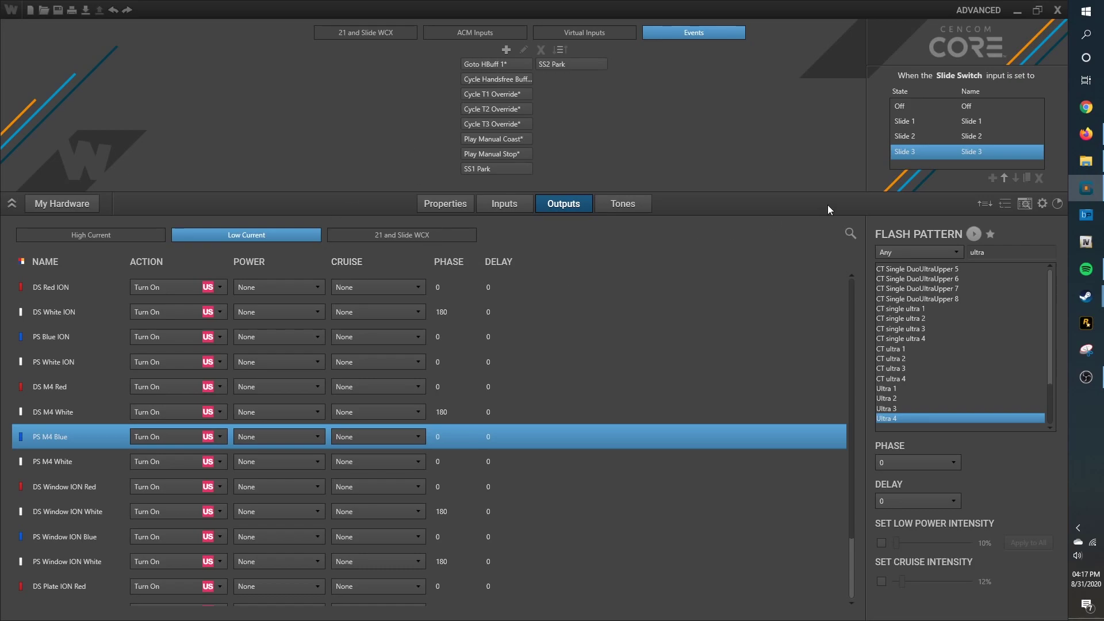
{"action": "left_click", "coordinate": [975, 236]}
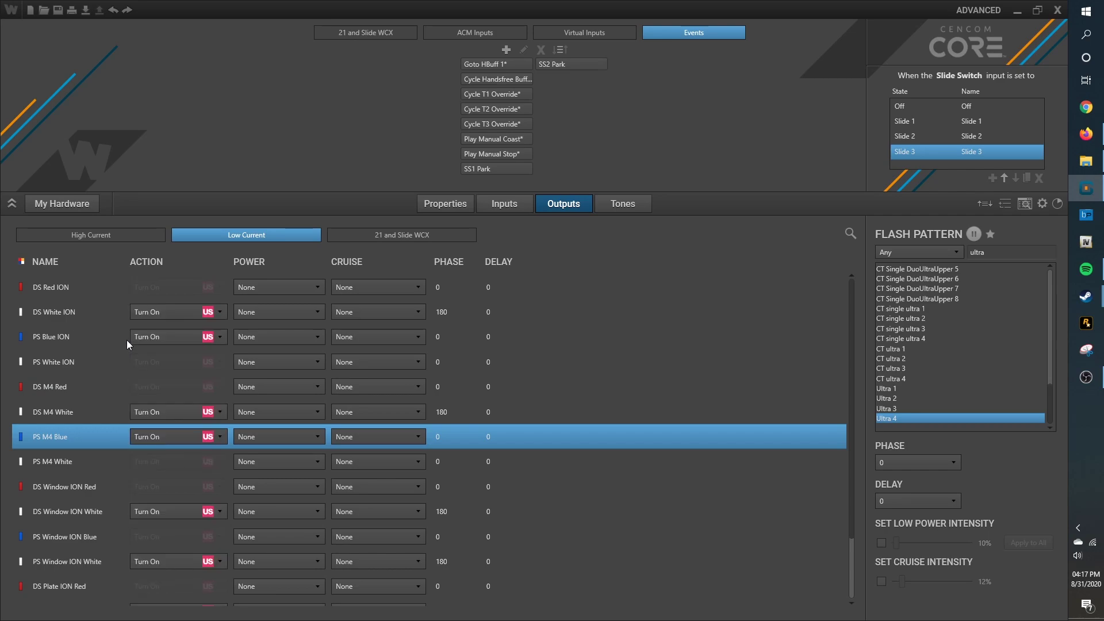
{"action": "left_click", "coordinate": [974, 234]}
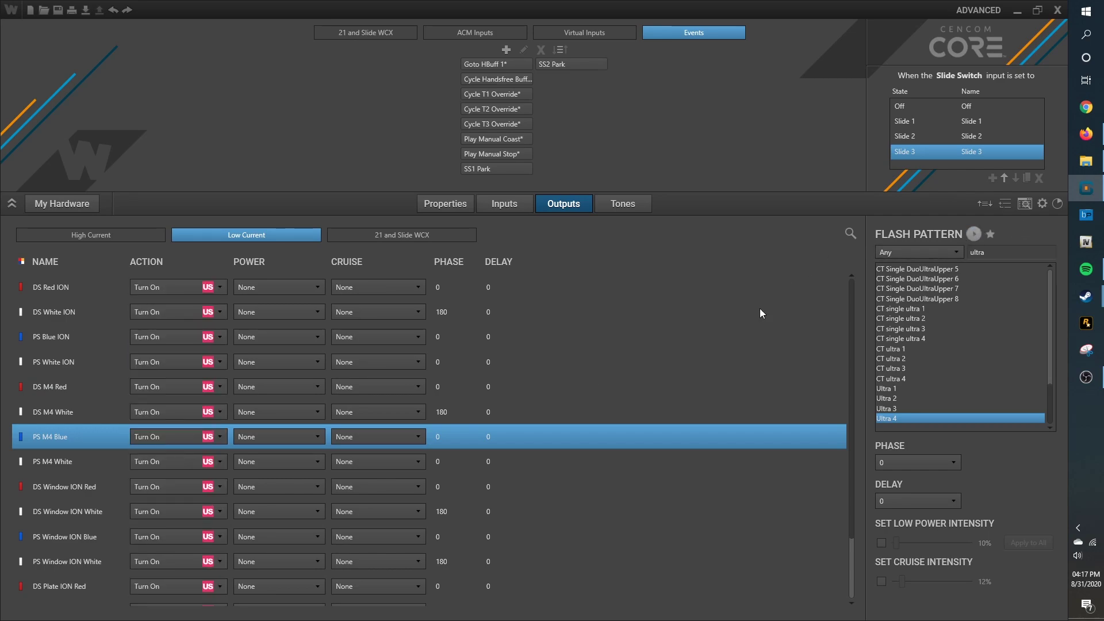
{"action": "left_click", "coordinate": [98, 289]}
{"action": "scroll", "coordinate": [109, 348], "scroll_direction": "down", "scroll_amount": 1}
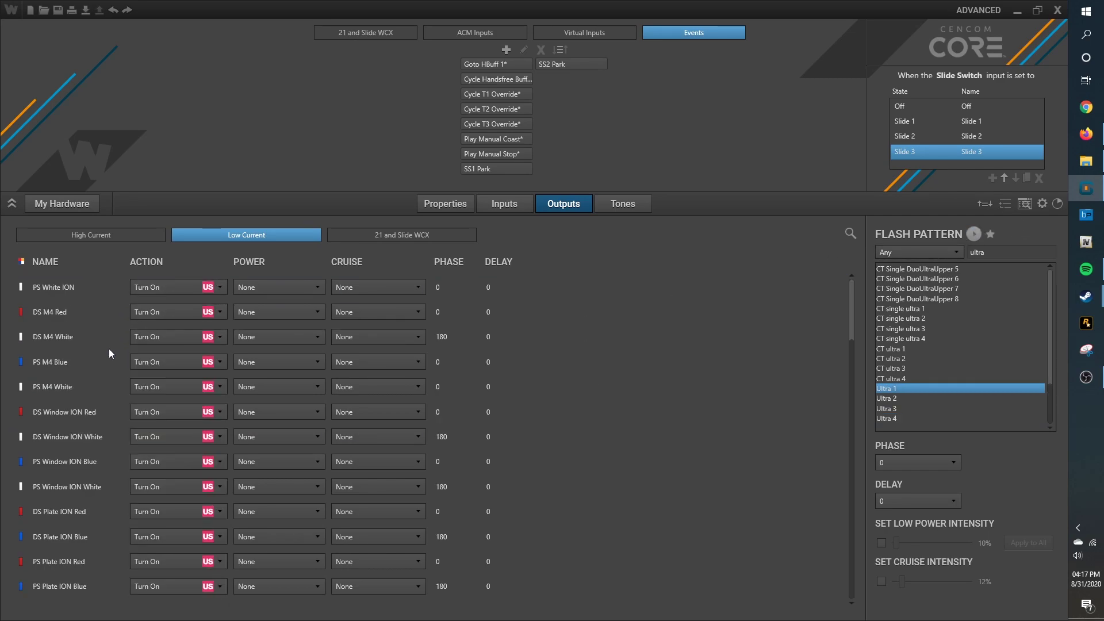
{"action": "scroll", "coordinate": [102, 361], "scroll_direction": "up", "scroll_amount": 1}
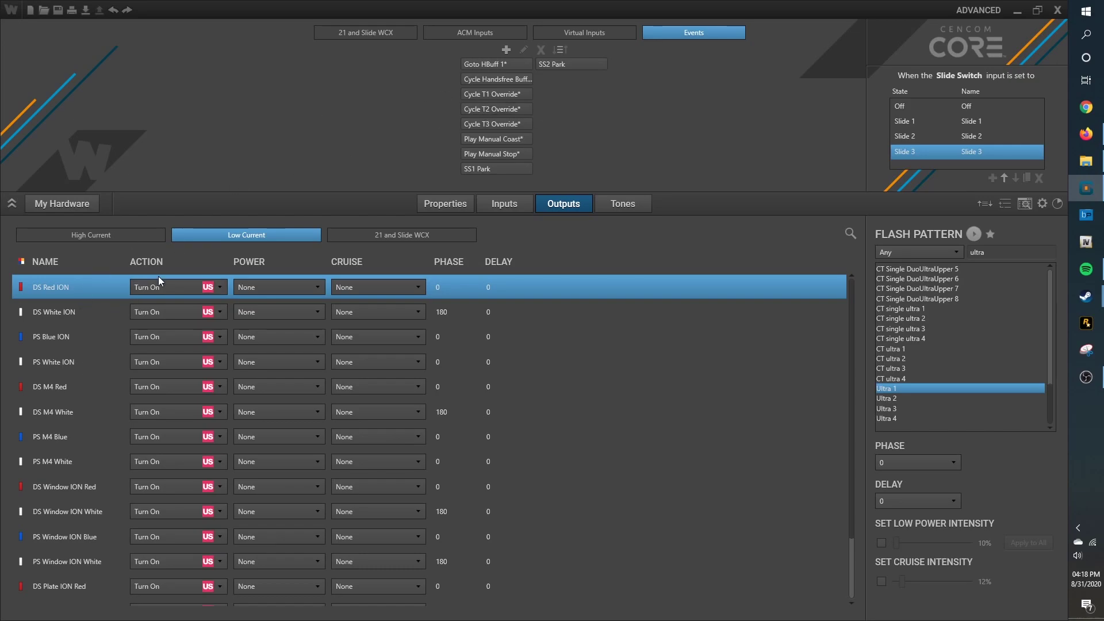
Step: Show High Current outputs, browse Events and Virtual Inputs, then pick Off on the 21 and Slide WCX keypad
{"action": "left_click", "coordinate": [134, 232]}
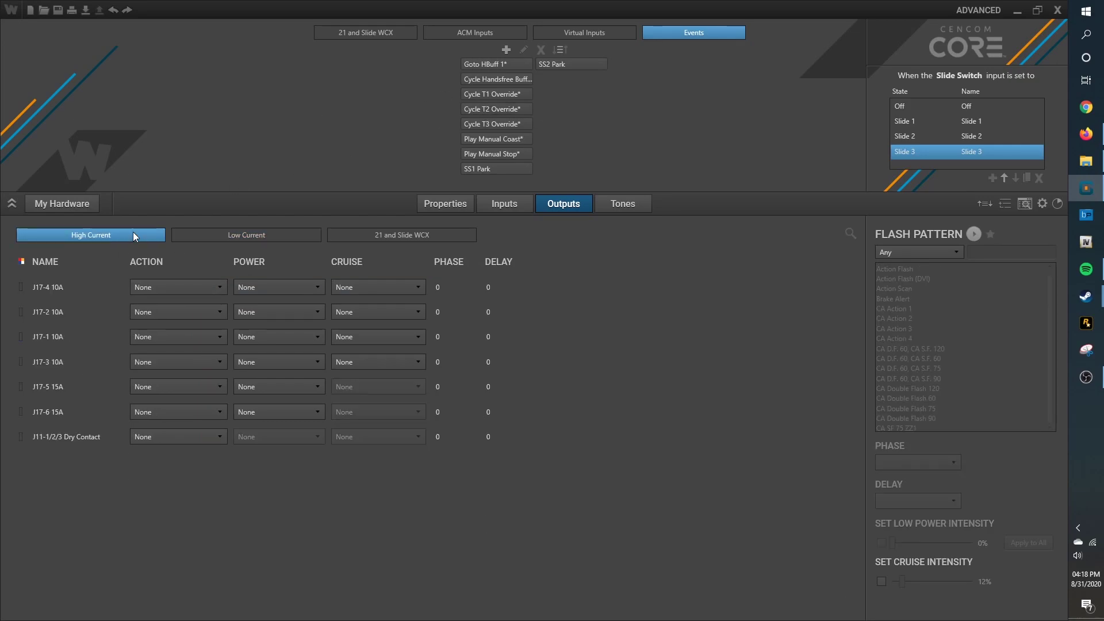
{"action": "left_click", "coordinate": [399, 32]}
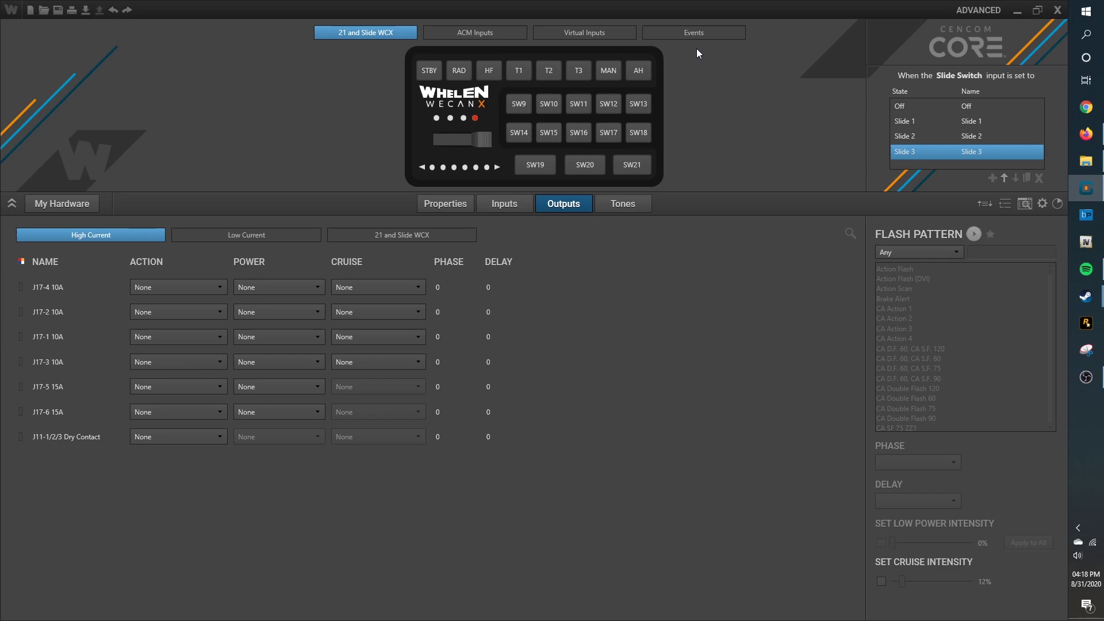
{"action": "left_click", "coordinate": [703, 34]}
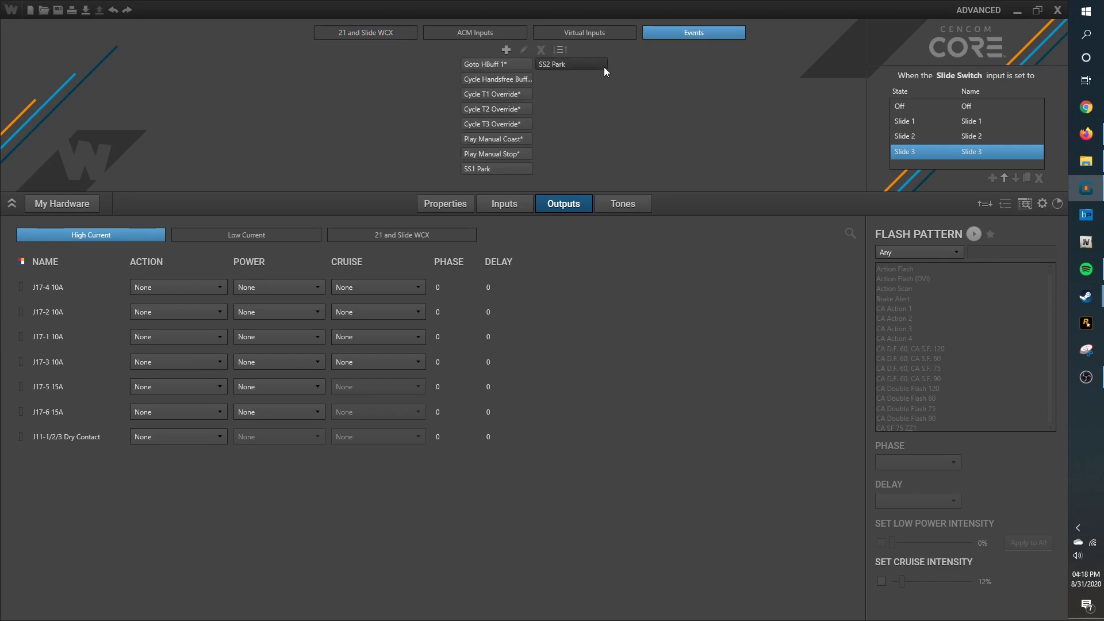
{"action": "left_click", "coordinate": [606, 32]}
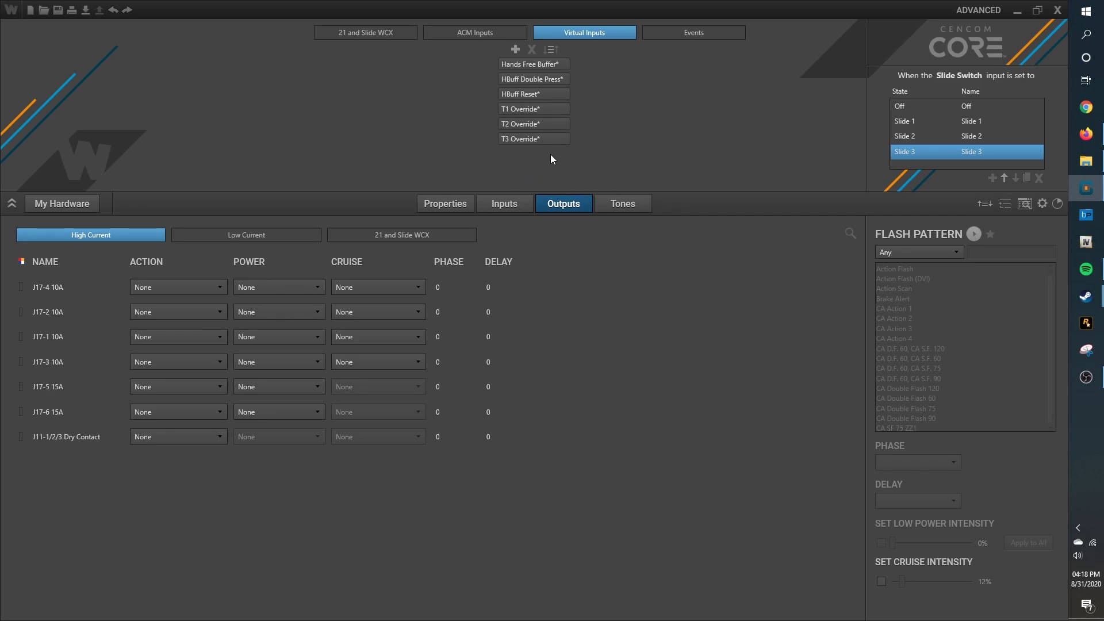
{"action": "left_click", "coordinate": [674, 35]}
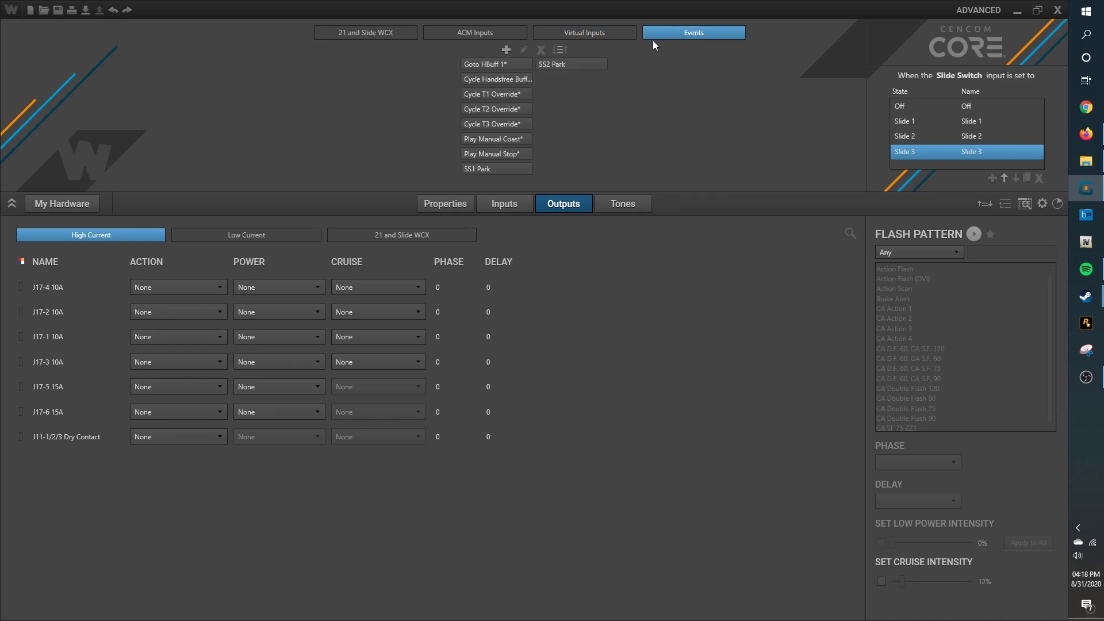
{"action": "left_click", "coordinate": [374, 35]}
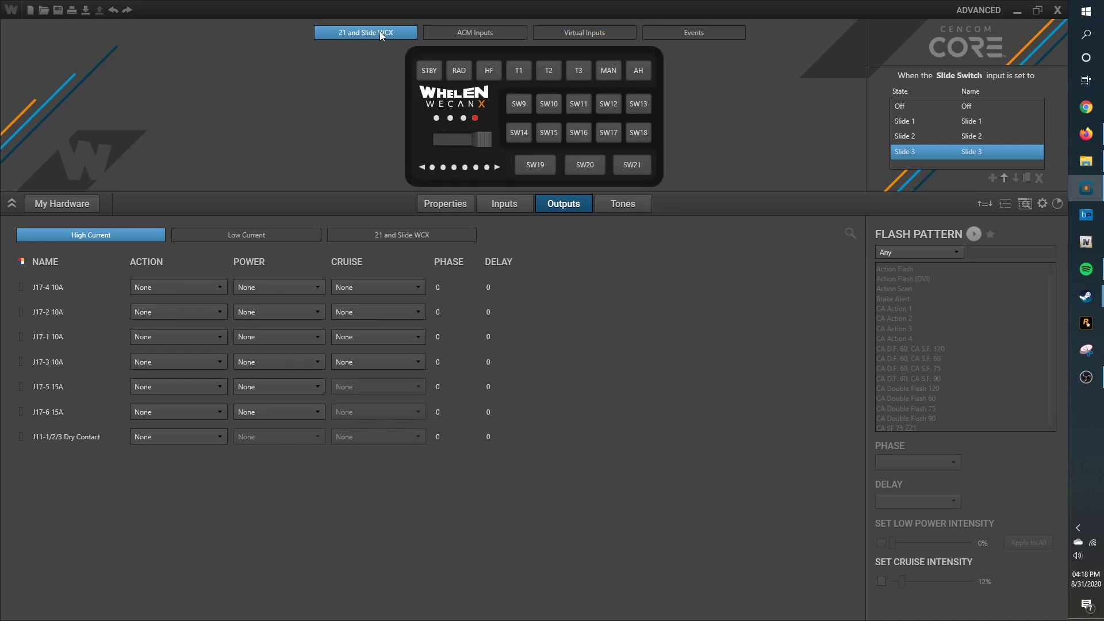
{"action": "left_click", "coordinate": [922, 108]}
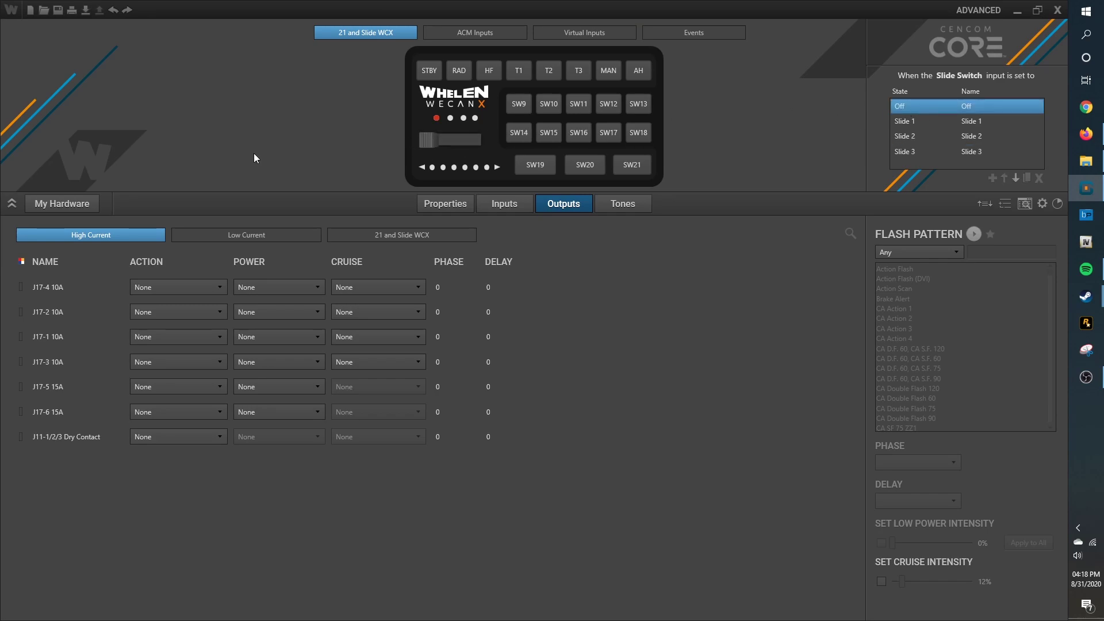